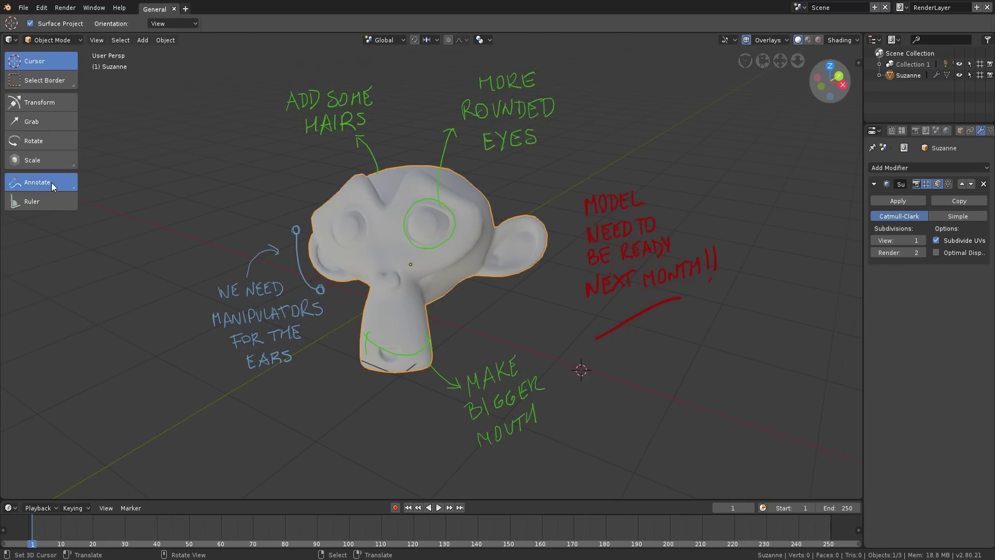
With the Annotate tool, draw an arrow from the monkey's eye on the viewer's left and write "MY NOTE" beside it
{"action": "left_click", "coordinate": [51, 184]}
{"action": "left_click_drag", "start_coordinate": [349, 229], "coordinate": [281, 192]}
{"action": "mouse_move", "coordinate": [208, 191]}
{"action": "left_mouse_down"}
{"action": "mouse_move", "coordinate": [203, 177]}
{"action": "mouse_move", "coordinate": [222, 186]}
{"action": "left_mouse_up"}
{"action": "left_click_drag", "start_coordinate": [226, 170], "coordinate": [234, 188]}
{"action": "left_click_drag", "start_coordinate": [205, 226], "coordinate": [217, 205]}
{"action": "left_click_drag", "start_coordinate": [231, 217], "coordinate": [231, 205]}
{"action": "mouse_move", "coordinate": [242, 201]}
{"action": "left_mouse_down"}
{"action": "mouse_move", "coordinate": [244, 215]}
{"action": "mouse_move", "coordinate": [253, 198]}
{"action": "left_mouse_up"}
{"action": "mouse_move", "coordinate": [253, 198]}
{"action": "left_mouse_down"}
{"action": "mouse_move", "coordinate": [268, 208]}
{"action": "mouse_move", "coordinate": [262, 201]}
{"action": "left_mouse_up"}
{"action": "left_click_drag", "start_coordinate": [251, 196], "coordinate": [265, 194]}
Underline the "MY NOTE" text twice using the Draw Line annotation tool
{"action": "left_click_drag", "start_coordinate": [54, 189], "coordinate": [61, 226]}
{"action": "mouse_move", "coordinate": [193, 238]}
{"action": "left_mouse_down"}
{"action": "mouse_move", "coordinate": [282, 220]}
{"action": "mouse_move", "coordinate": [276, 228]}
{"action": "left_mouse_up"}
Frame the "MY NOTE" text with a closed four-sided box using the Draw Polygon annotation tool
{"action": "left_click_drag", "start_coordinate": [54, 186], "coordinate": [58, 245]}
{"action": "left_click", "coordinate": [173, 261]}
{"action": "left_click", "coordinate": [160, 164]}
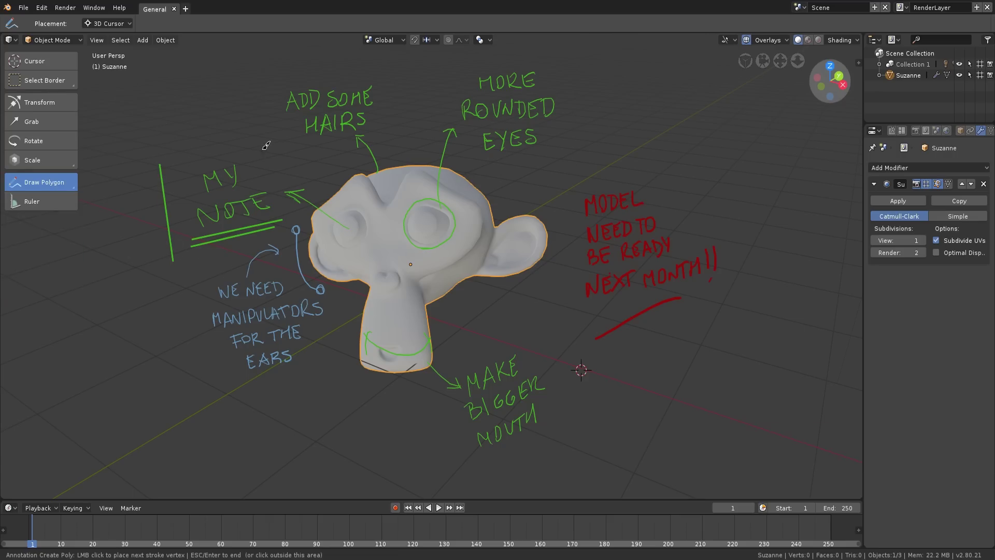
{"action": "left_click", "coordinate": [269, 150]}
{"action": "left_click", "coordinate": [286, 232]}
{"action": "left_click", "coordinate": [175, 260]}
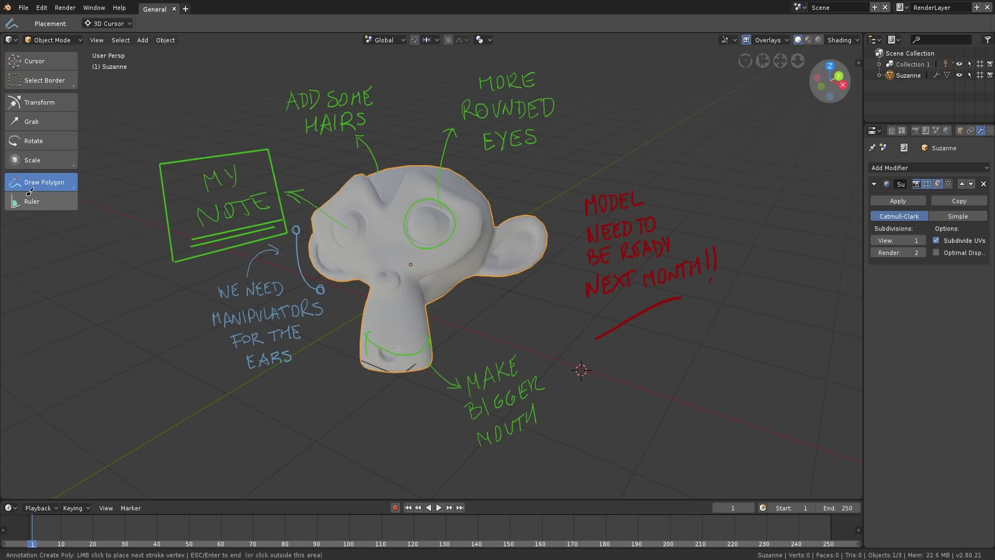
Erase the whole "MY NOTE" annotation with its arrow, underlines and frame using the annotation Eraser
{"action": "left_click", "coordinate": [76, 188]}
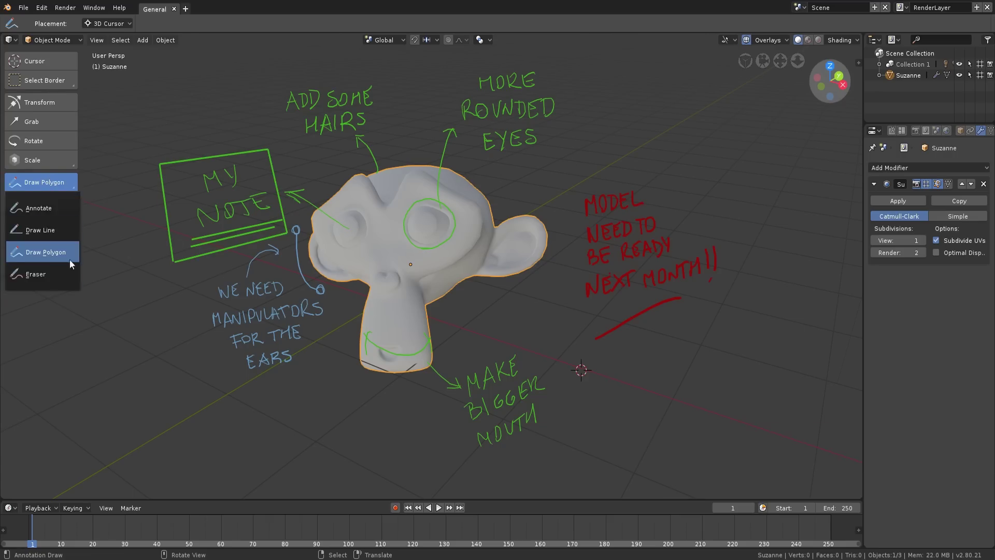
{"action": "left_click", "coordinate": [36, 274]}
{"action": "mouse_move", "coordinate": [151, 265]}
{"action": "left_mouse_down"}
{"action": "mouse_move", "coordinate": [194, 248]}
{"action": "mouse_move", "coordinate": [146, 197]}
{"action": "mouse_move", "coordinate": [236, 176]}
{"action": "mouse_move", "coordinate": [280, 216]}
{"action": "mouse_move", "coordinate": [327, 207]}
{"action": "mouse_move", "coordinate": [315, 213]}
{"action": "mouse_move", "coordinate": [345, 232]}
{"action": "left_mouse_up"}
Show the annotation layers, select Lead animator, then add a new annotation layer and remove it again
{"action": "key", "text": "n"}
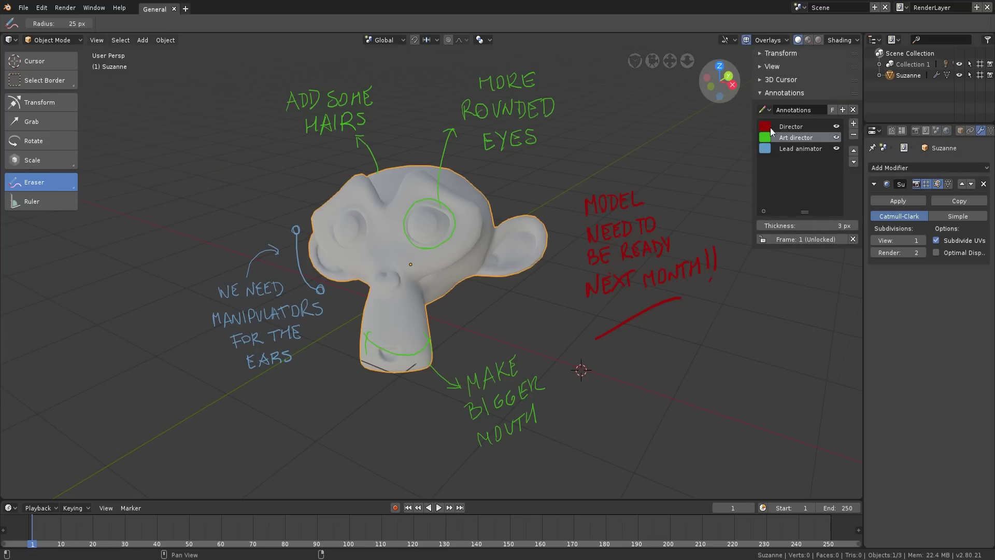
{"action": "left_click", "coordinate": [804, 150]}
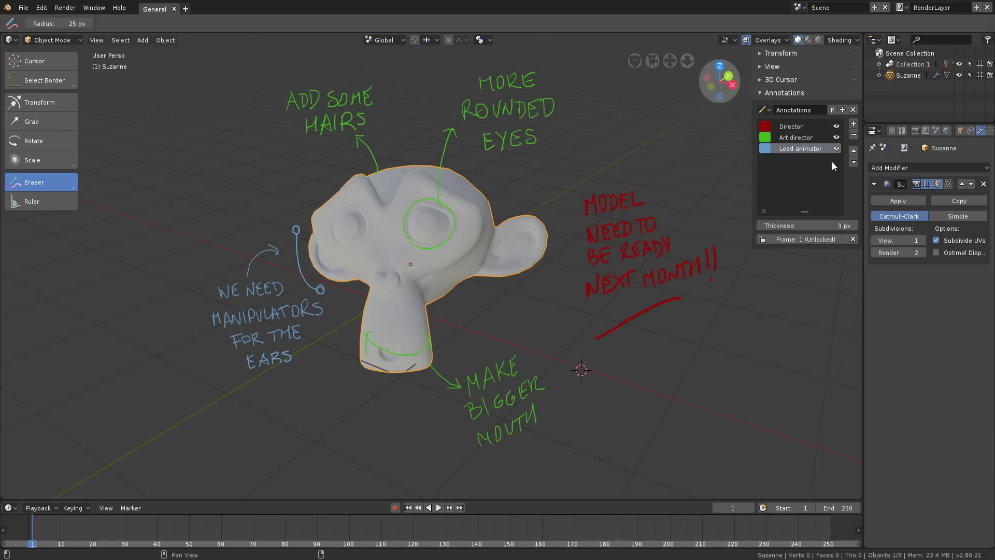
{"action": "left_click", "coordinate": [854, 123]}
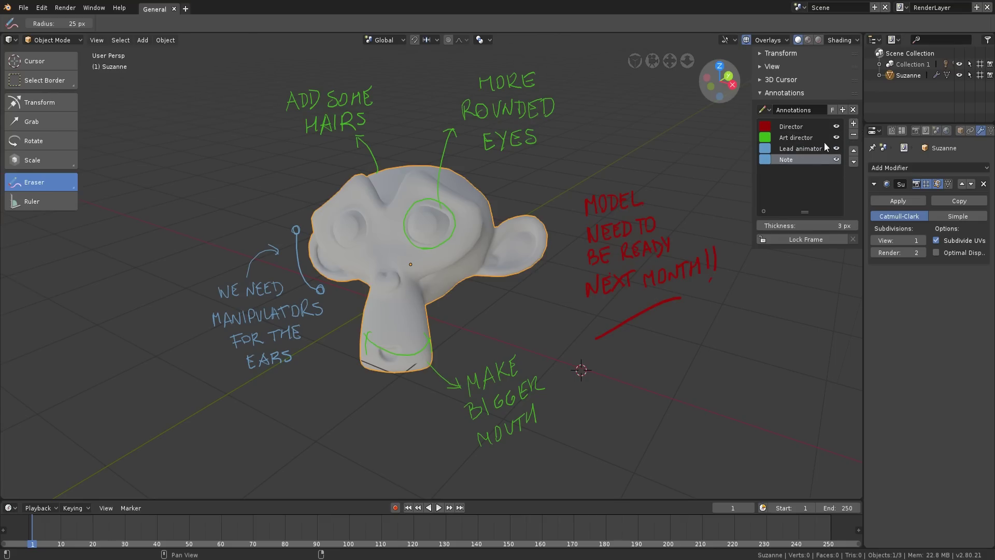
{"action": "left_click", "coordinate": [854, 135]}
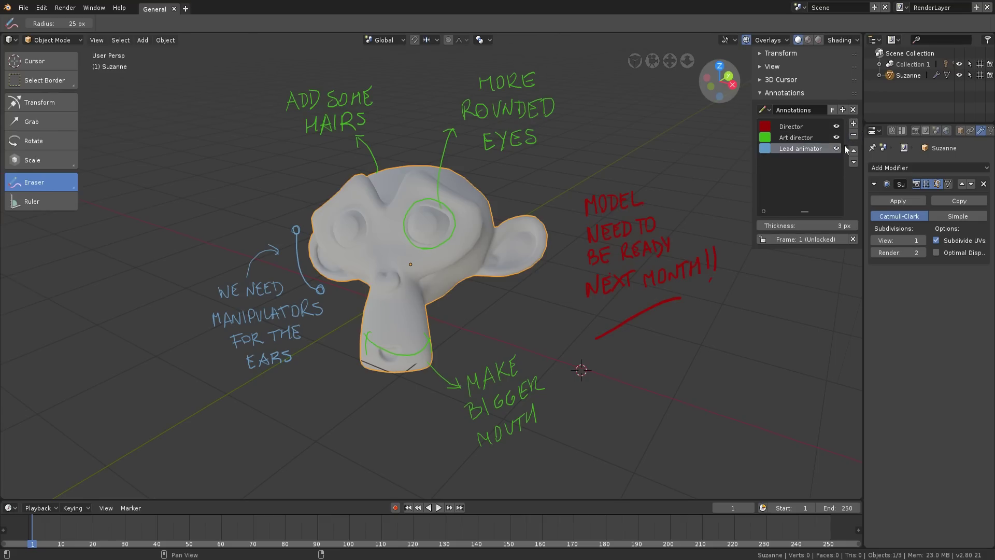
Recolor the Art director annotation layer to pink and set its stroke thickness to 10 px
{"action": "left_click", "coordinate": [793, 138]}
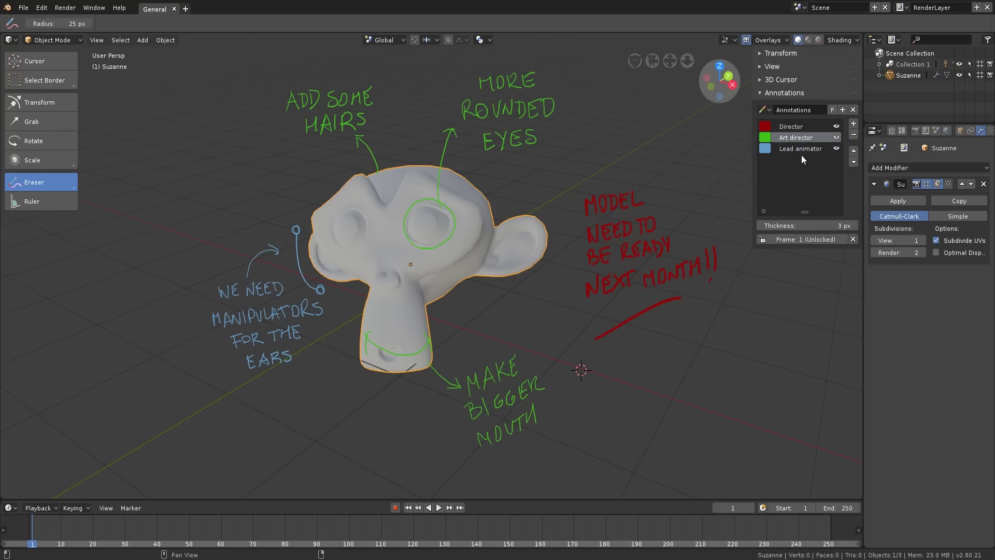
{"action": "left_click", "coordinate": [766, 137]}
{"action": "left_click_drag", "start_coordinate": [804, 179], "coordinate": [812, 212]}
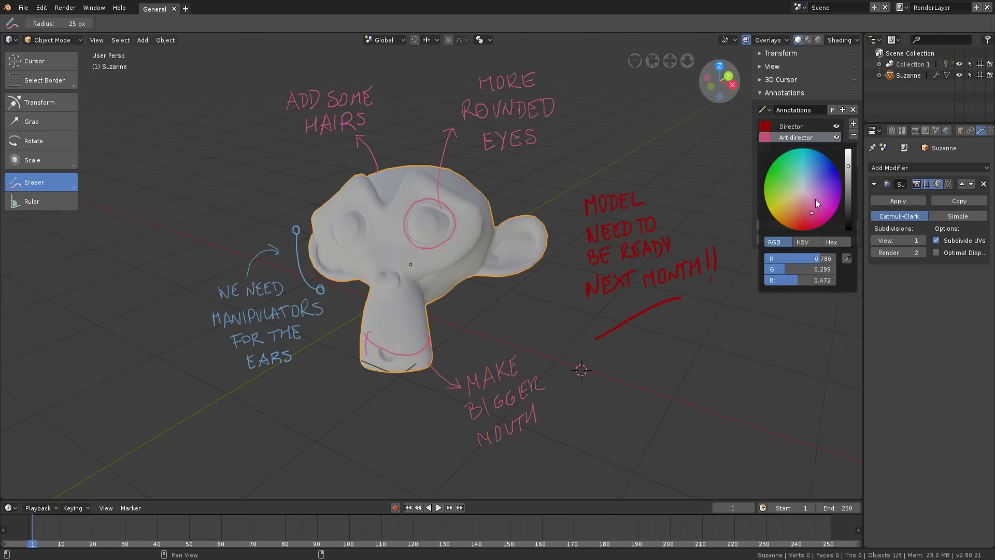
{"action": "left_click", "coordinate": [840, 138]}
{"action": "left_click_drag", "start_coordinate": [798, 226], "coordinate": [845, 226]}
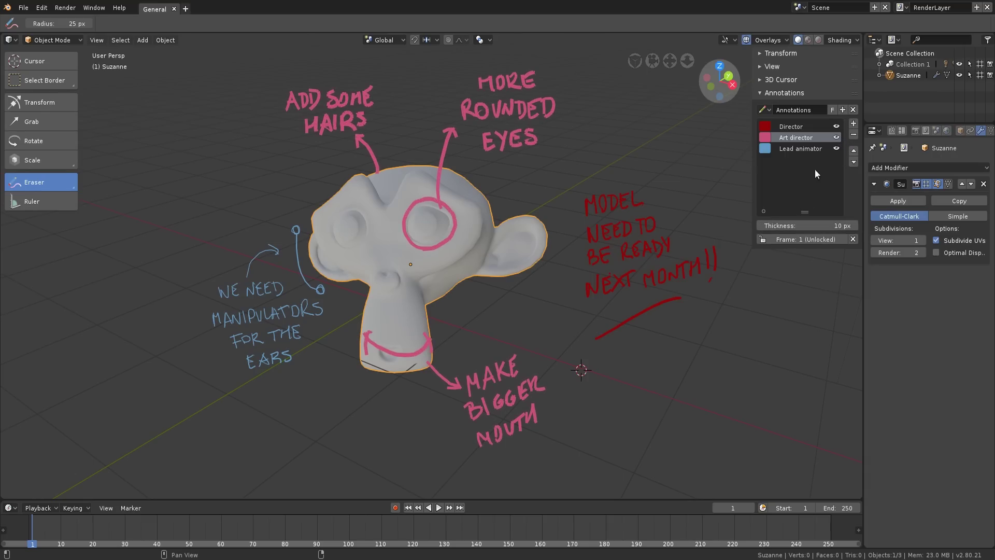
Hide the Director, Art director and Lead animator annotation layers, then show all three again
{"action": "left_click", "coordinate": [836, 138]}
{"action": "left_click", "coordinate": [835, 126]}
{"action": "left_click", "coordinate": [836, 148]}
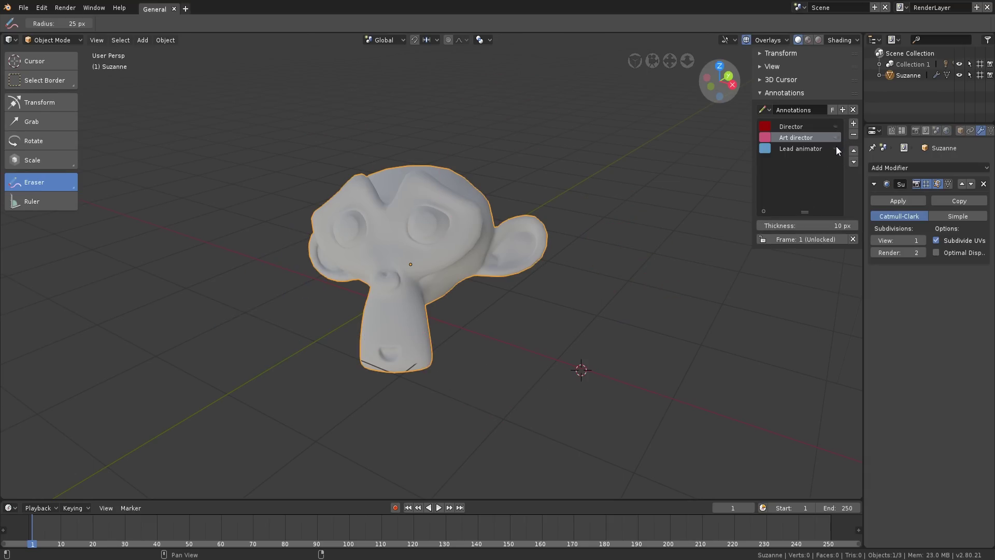
{"action": "left_click", "coordinate": [837, 149]}
{"action": "left_click", "coordinate": [837, 137]}
{"action": "left_click", "coordinate": [837, 127]}
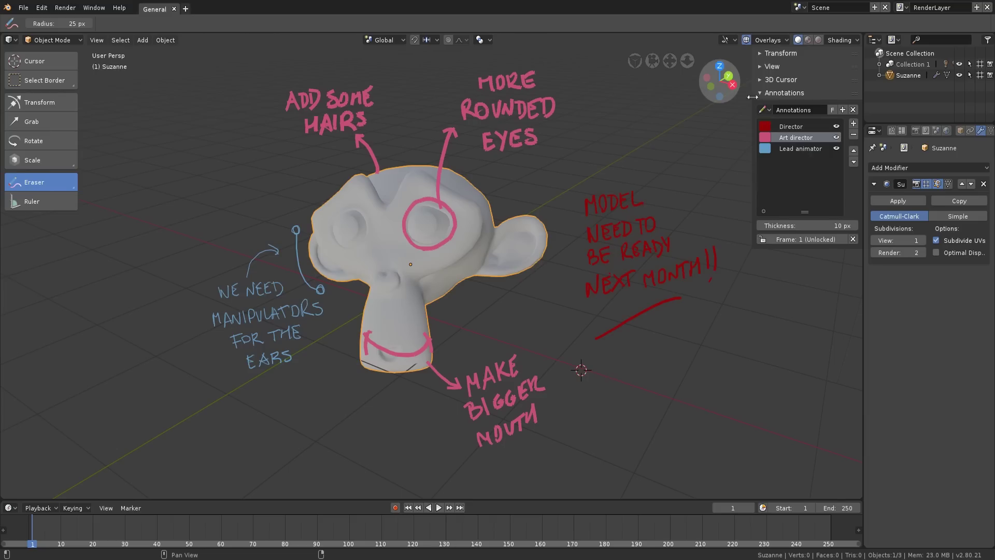
Turn off the Annotations guide in the viewport overlays
{"action": "left_click", "coordinate": [768, 40]}
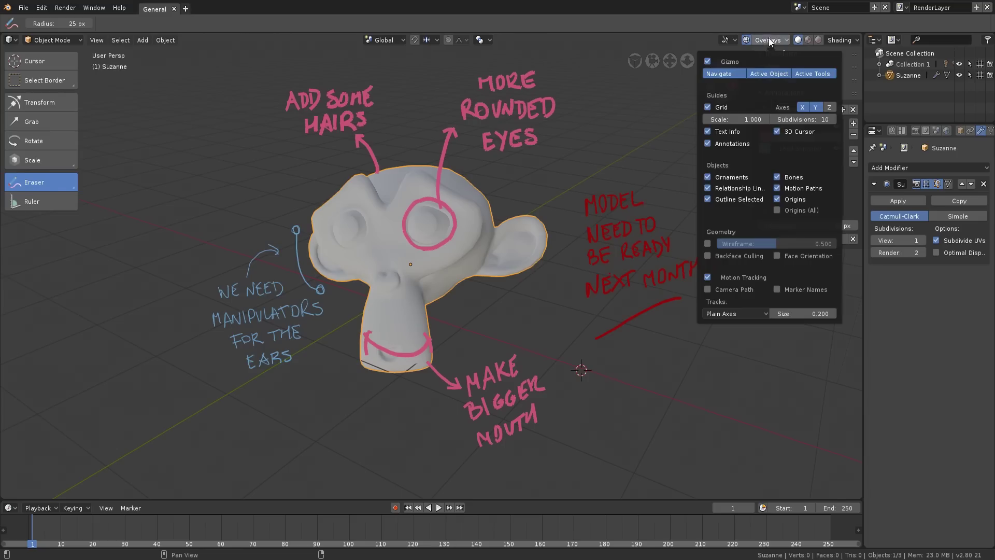
{"action": "left_click", "coordinate": [708, 144]}
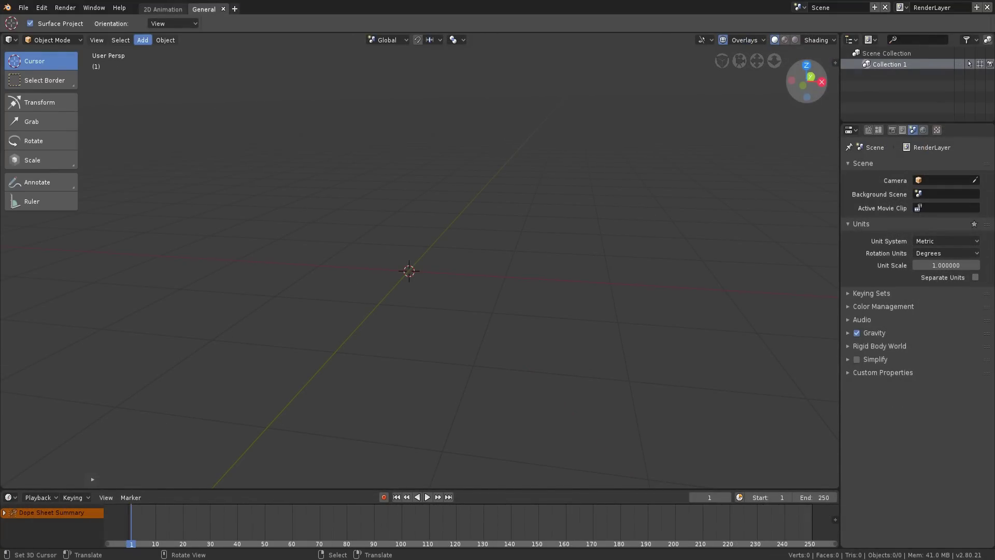
Add a blank Grease Pencil object and move it about 2 m in the negative direction along the global X axis
{"action": "left_click", "coordinate": [142, 40]}
{"action": "mouse_move", "coordinate": [200, 147]}
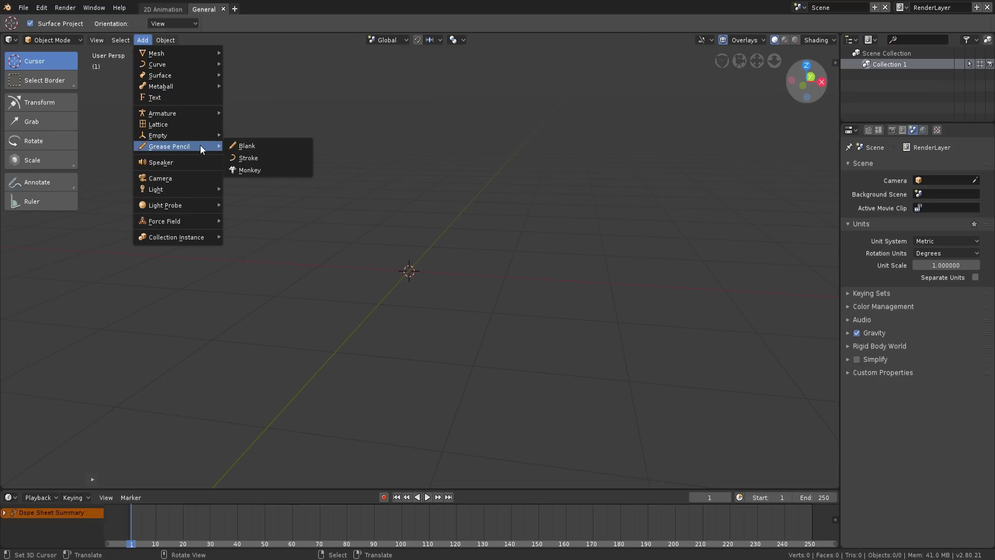
{"action": "left_click", "coordinate": [307, 148]}
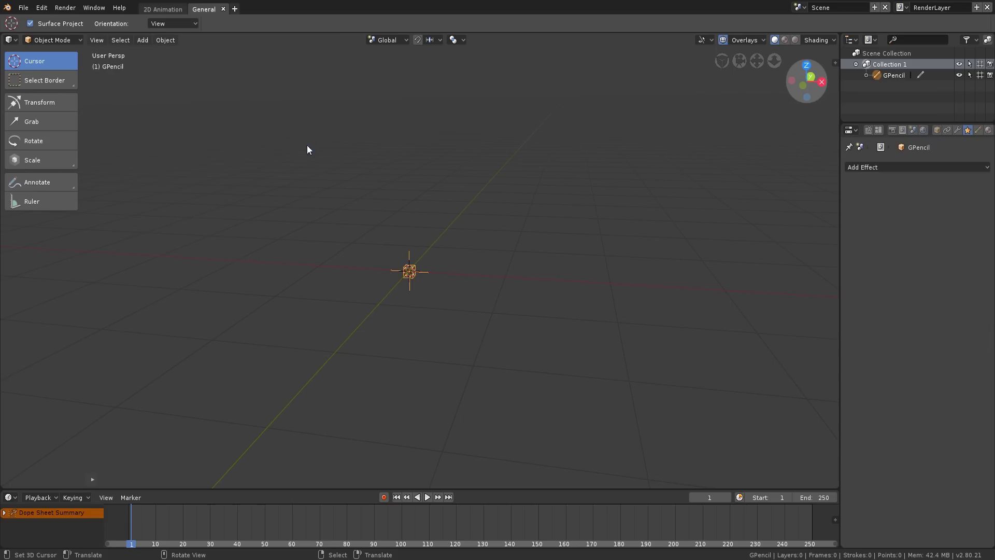
{"action": "key", "text": "g"}
{"action": "key", "text": "x"}
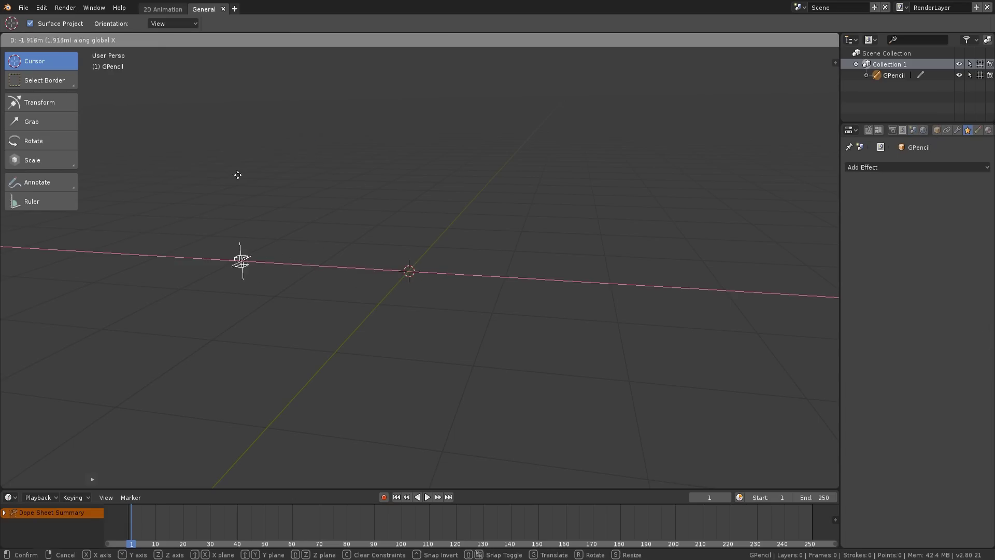
{"action": "left_click", "coordinate": [229, 174]}
Add a Grease Pencil Stroke object at the scene origin
{"action": "key", "text": "shift+a"}
{"action": "mouse_move", "coordinate": [423, 227]}
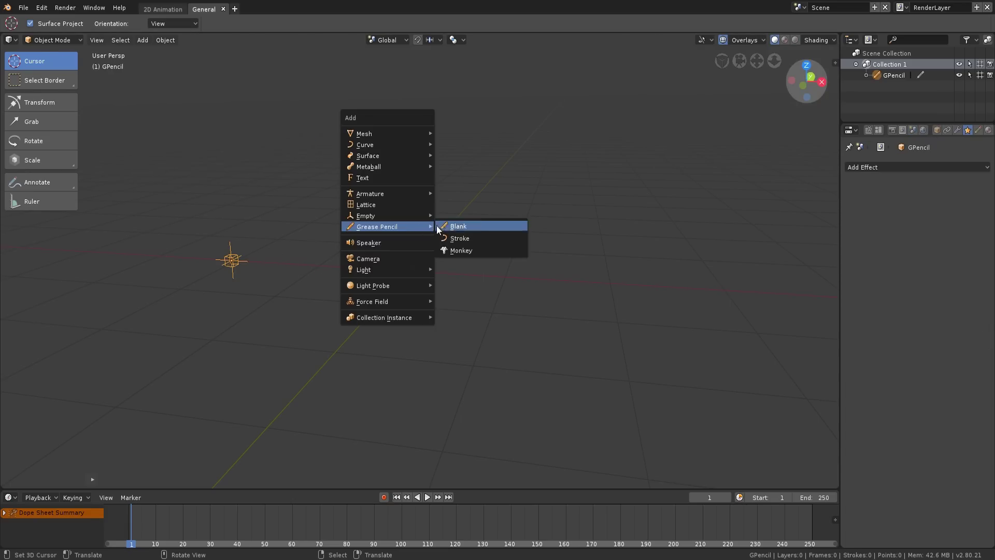
{"action": "left_click", "coordinate": [481, 239]}
Place the 3D cursor on the positive X side of the stroke and add a Grease Pencil Monkey object there
{"action": "scroll", "coordinate": [565, 269], "scroll_direction": "down", "scroll_amount": 1}
{"action": "scroll", "coordinate": [560, 280], "scroll_direction": "down", "scroll_amount": 1}
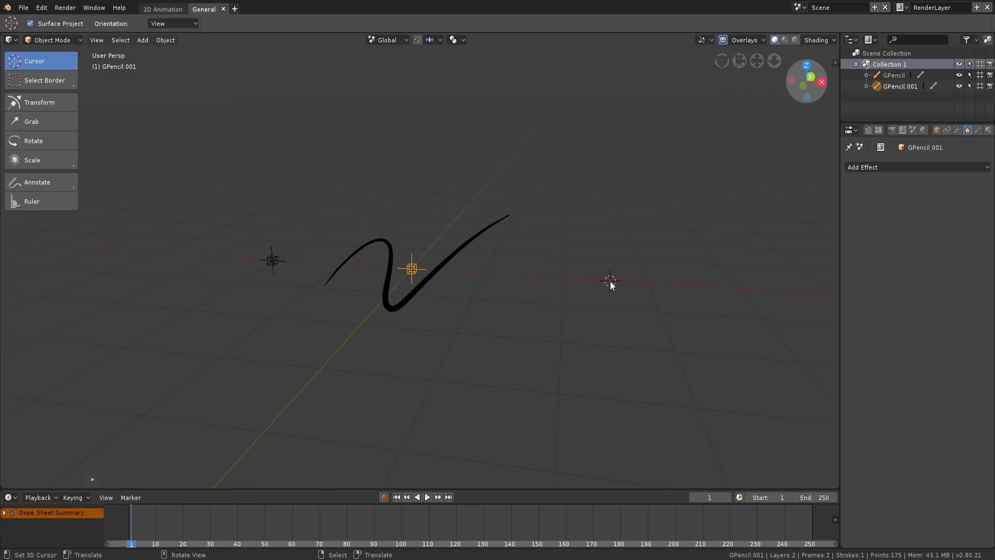
{"action": "key", "text": "shift+a"}
{"action": "mouse_move", "coordinate": [622, 292]}
{"action": "left_click", "coordinate": [676, 316]}
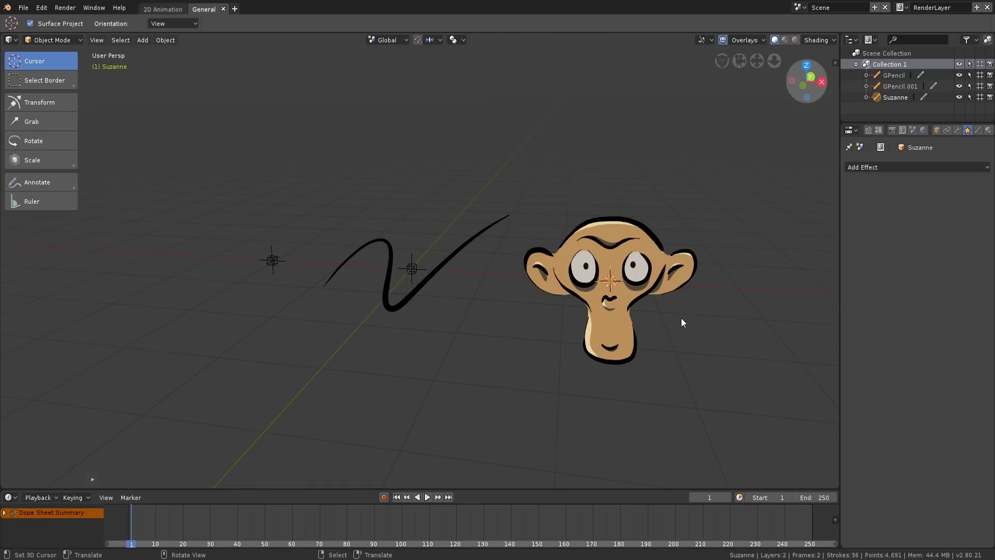
Review the preset layers and materials of the Grease Pencil monkey
{"action": "middle_click_drag", "start_coordinate": [722, 307], "coordinate": [582, 305], "text": "shift"}
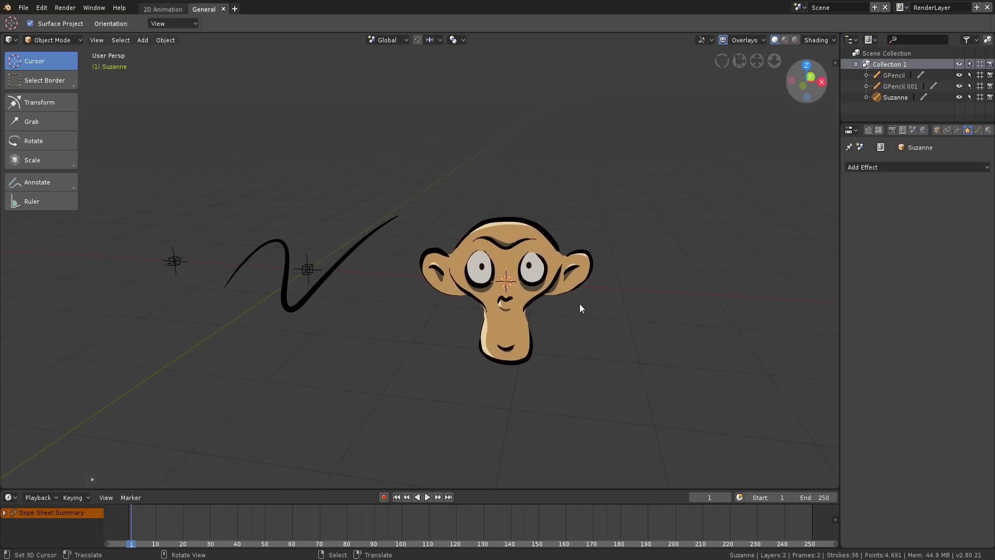
{"action": "left_click", "coordinate": [978, 130]}
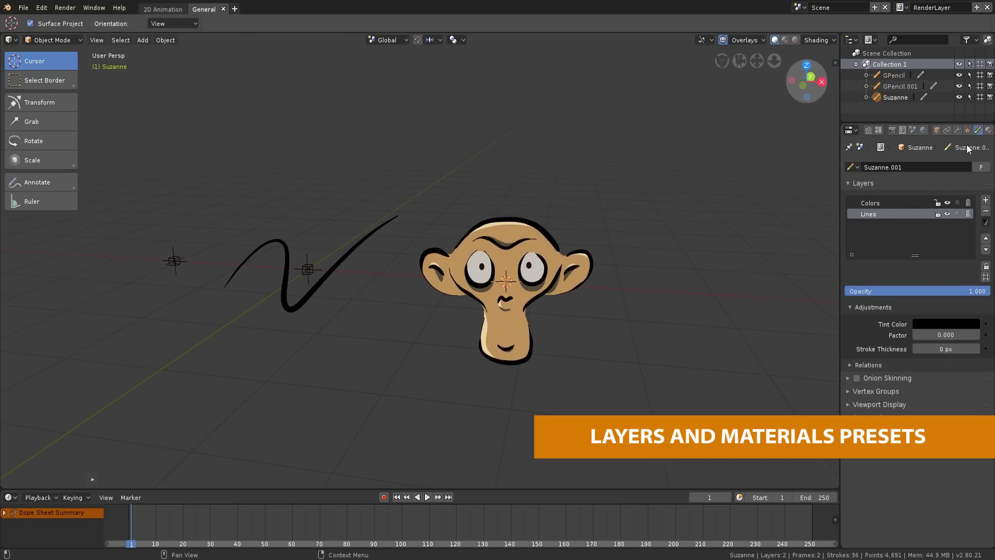
{"action": "left_click", "coordinate": [989, 130]}
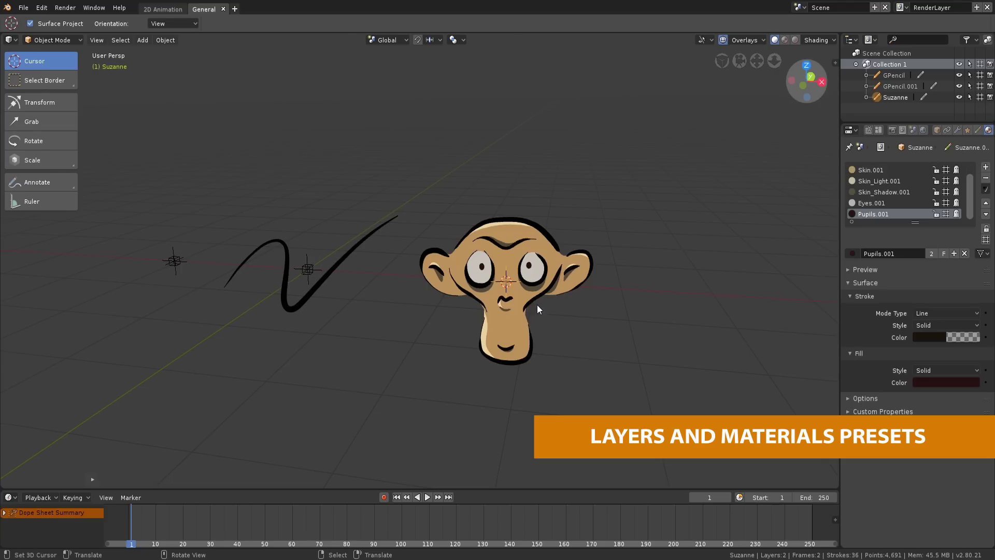
{"action": "middle_click_drag", "start_coordinate": [562, 305], "coordinate": [557, 299]}
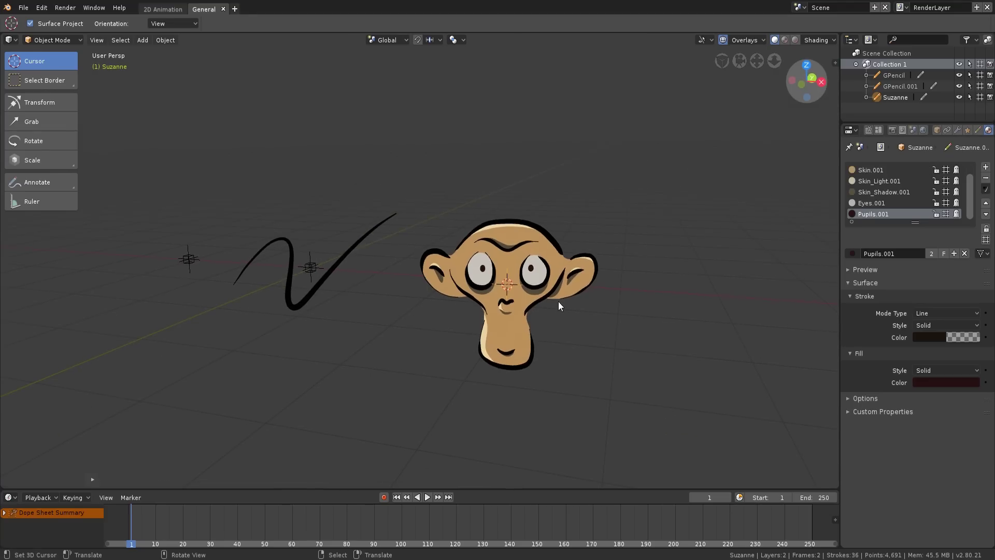
{"action": "key", "text": "g"}
{"action": "key", "text": "y"}
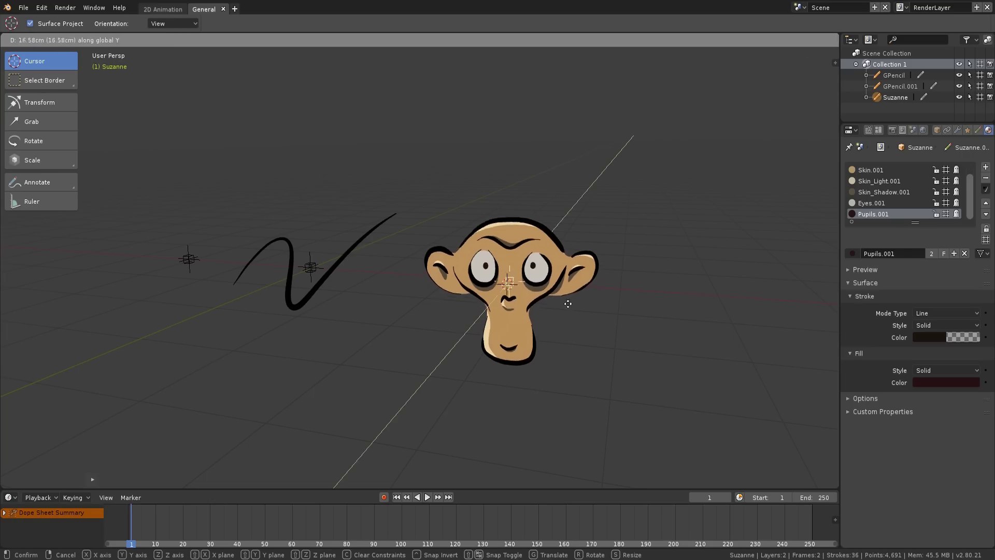
{"action": "right_click", "coordinate": [540, 335]}
Rotate the Grease Pencil monkey counter-clockwise in the view and scale it up to about twice its size
{"action": "key", "text": "r"}
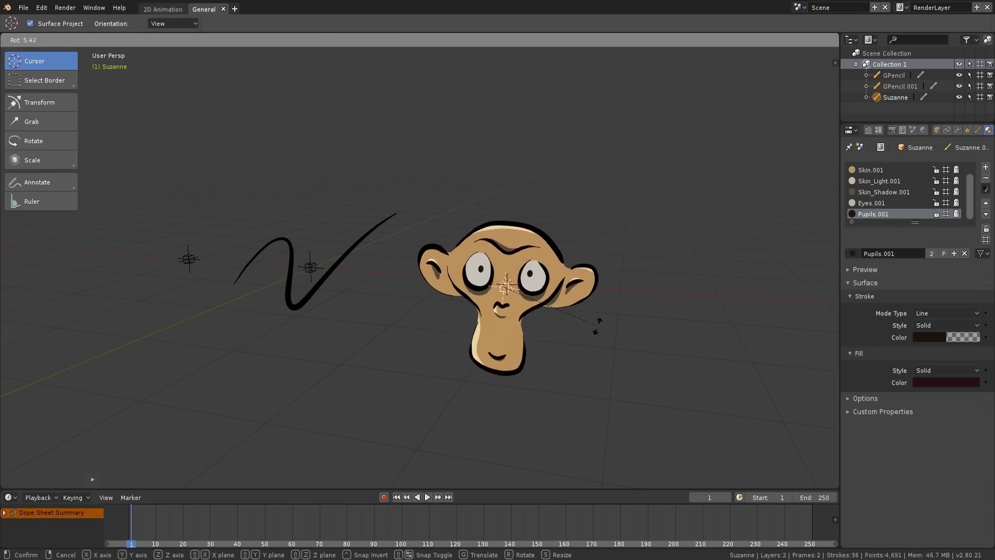
{"action": "left_click", "coordinate": [601, 286]}
{"action": "key", "text": "s"}
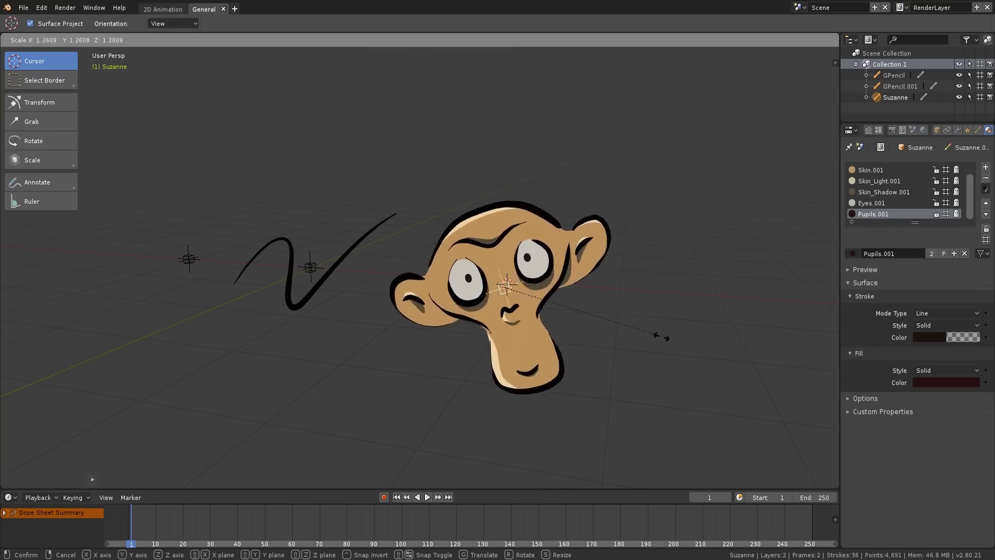
{"action": "left_click", "coordinate": [757, 418]}
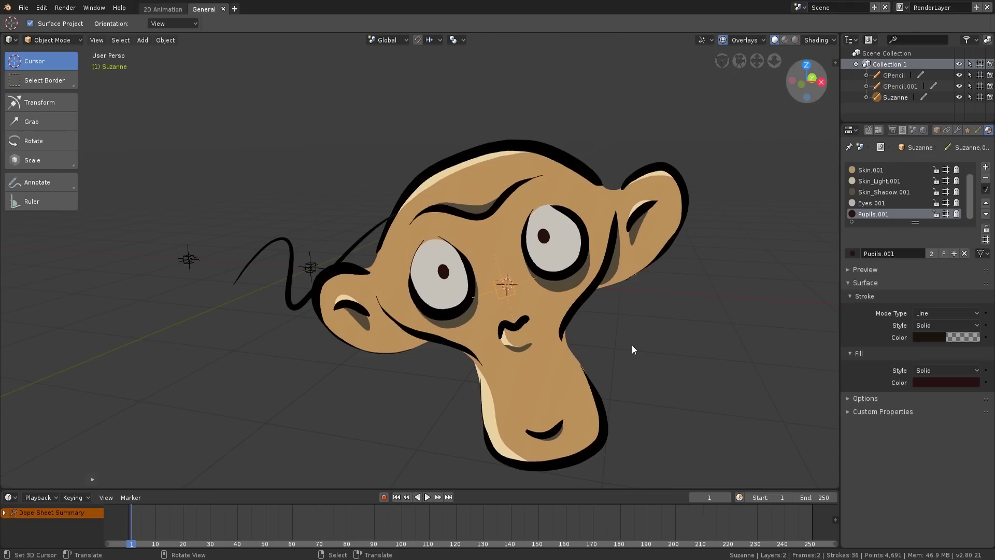
Place the 3D cursor in the empty space beside the monkey's chin
{"action": "mouse_move", "coordinate": [633, 336]}
{"action": "middle_mouse_down"}
{"action": "mouse_move", "coordinate": [636, 326]}
{"action": "mouse_move", "coordinate": [642, 334]}
{"action": "middle_mouse_up"}
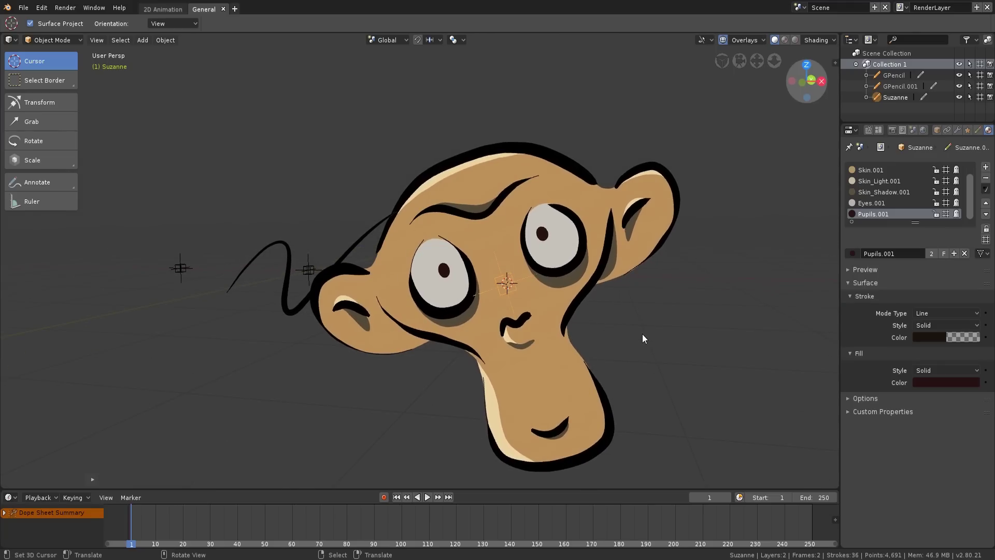
{"action": "left_click", "coordinate": [664, 370]}
{"action": "middle_click_drag", "start_coordinate": [592, 274], "coordinate": [674, 283]}
Select the monkey's Colors layer and look through its list of materials
{"action": "left_click", "coordinate": [978, 131]}
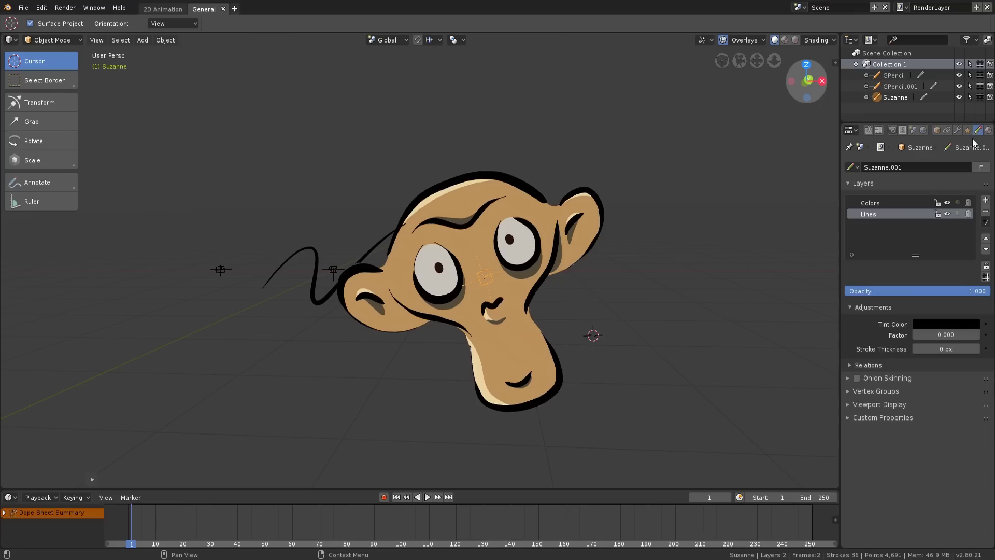
{"action": "left_click", "coordinate": [903, 203]}
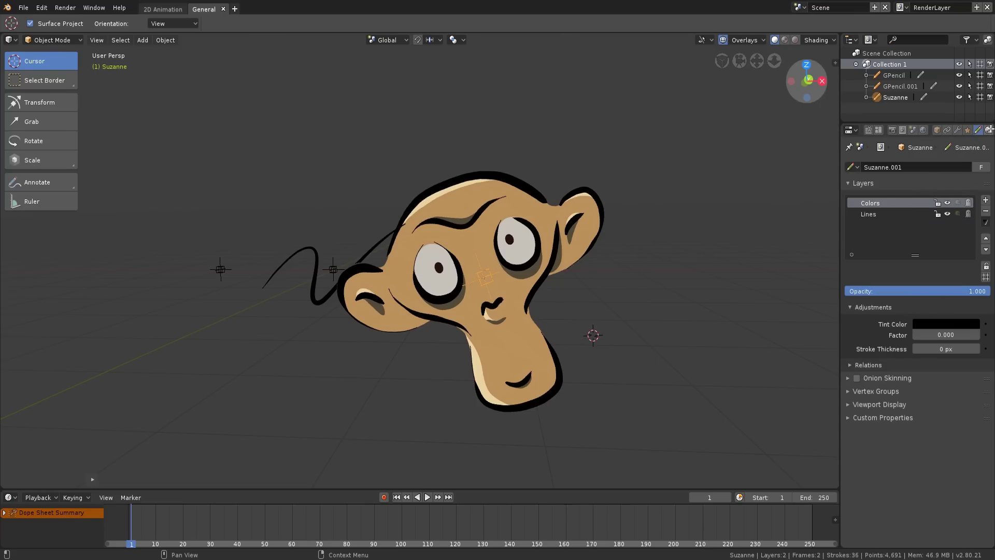
{"action": "left_click", "coordinate": [988, 130]}
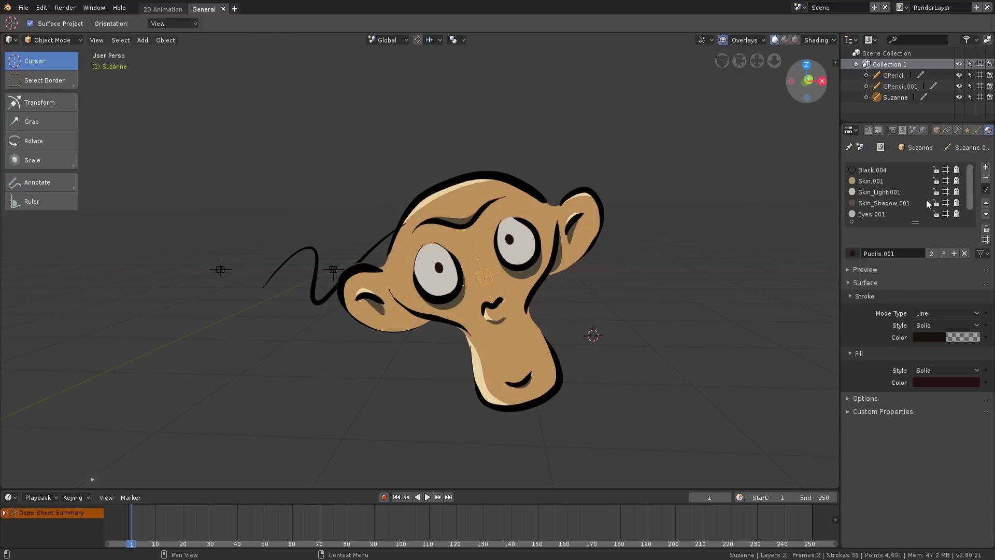
Browse the available Grease Pencil modifiers and the visual effects for the monkey
{"action": "left_click", "coordinate": [958, 130]}
{"action": "left_click", "coordinate": [945, 169]}
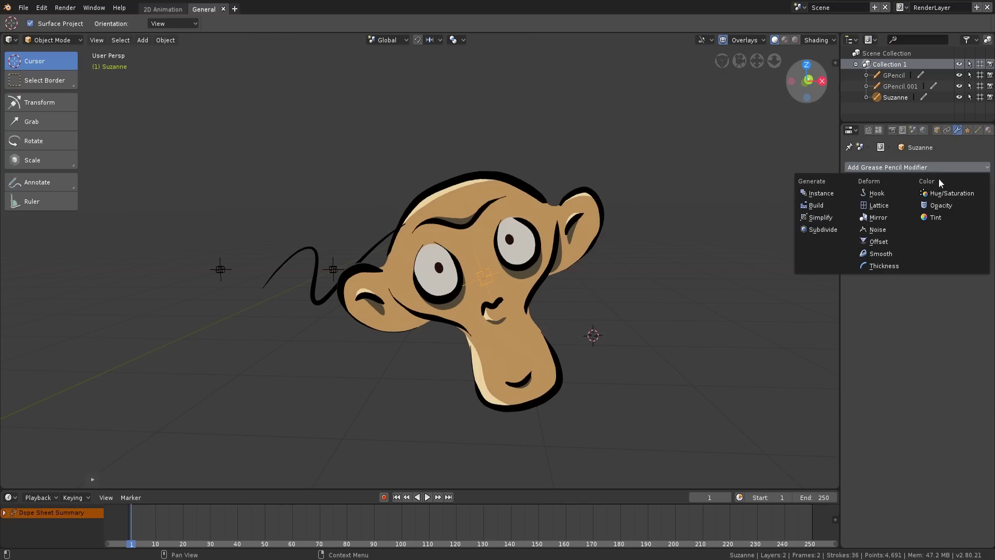
{"action": "left_click", "coordinate": [968, 131]}
{"action": "left_click", "coordinate": [949, 168]}
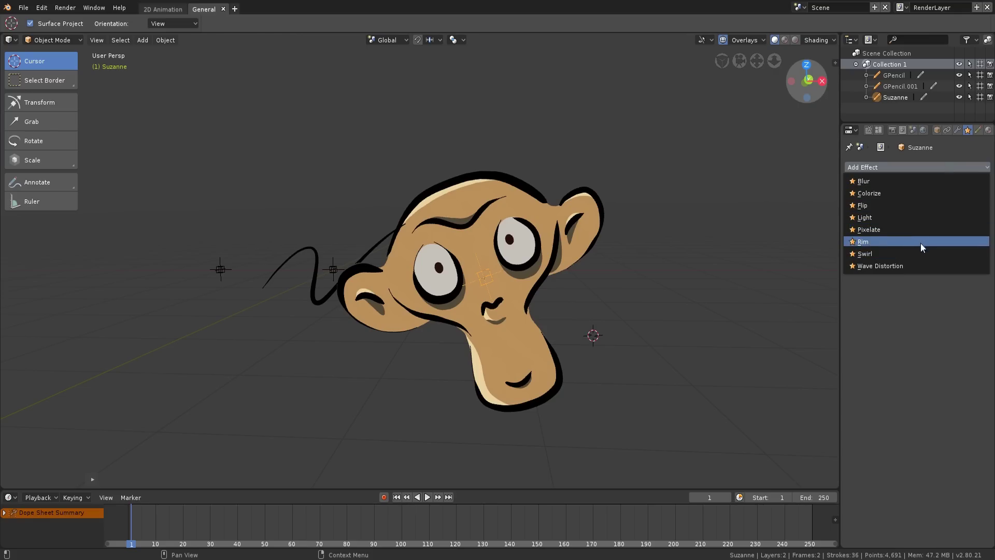
Turn the timeline area into a Dope Sheet in Grease Pencil mode
{"action": "left_click", "coordinate": [9, 498]}
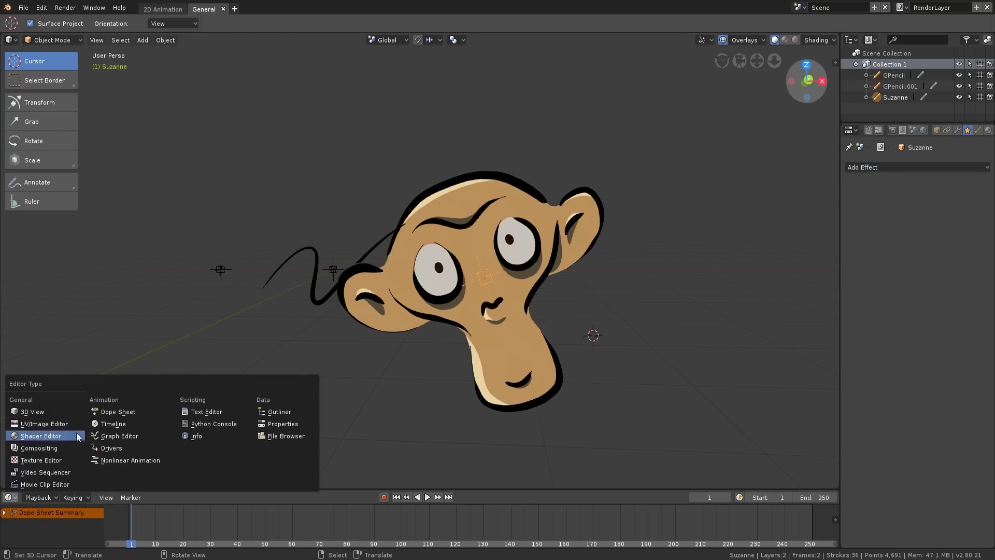
{"action": "left_click", "coordinate": [107, 412]}
{"action": "left_click", "coordinate": [74, 497]}
{"action": "left_click", "coordinate": [76, 498]}
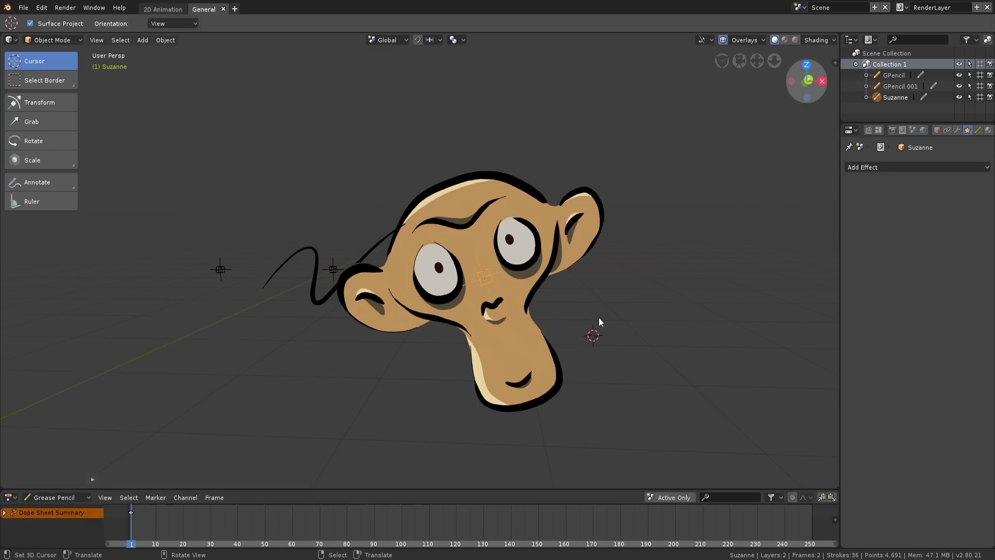
Look over the viewport's Grease Pencil overlay options and switch the Suzanne object to Draw mode
{"action": "left_click", "coordinate": [743, 41]}
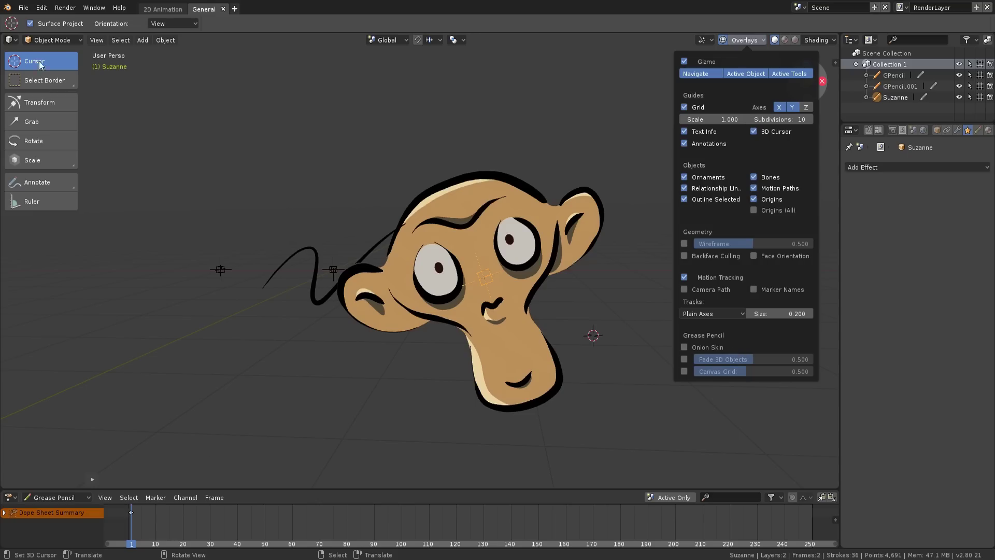
{"action": "left_click", "coordinate": [52, 40]}
{"action": "left_click", "coordinate": [57, 88]}
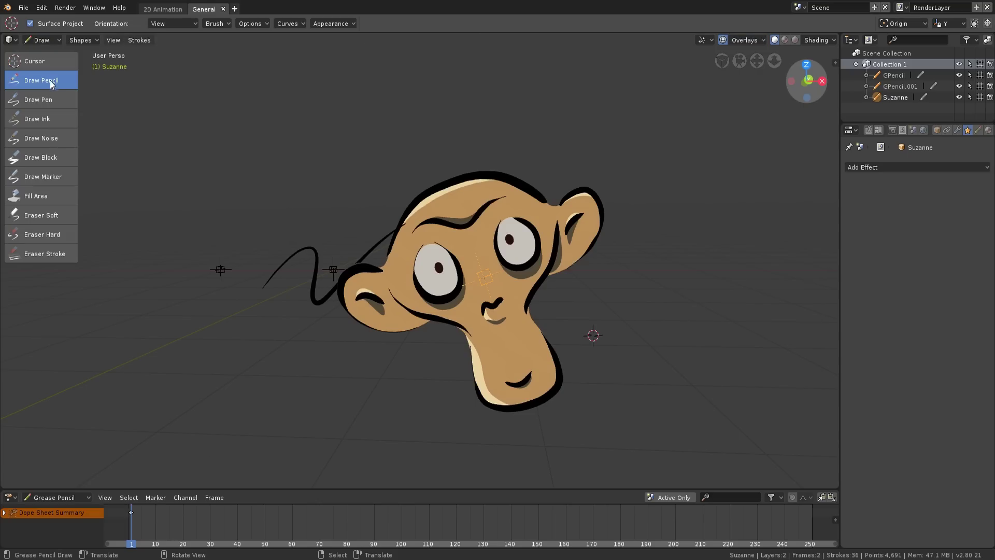
Activate the Draw Ink brush and show its brush settings in the tool properties
{"action": "left_click", "coordinate": [50, 80]}
{"action": "left_click", "coordinate": [49, 98]}
{"action": "left_click", "coordinate": [59, 121]}
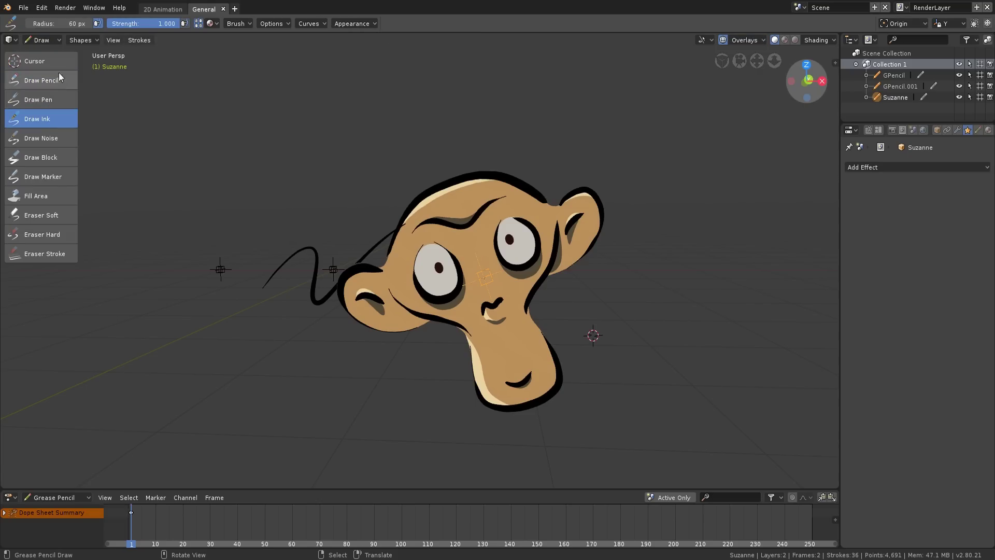
{"action": "left_click", "coordinate": [870, 129]}
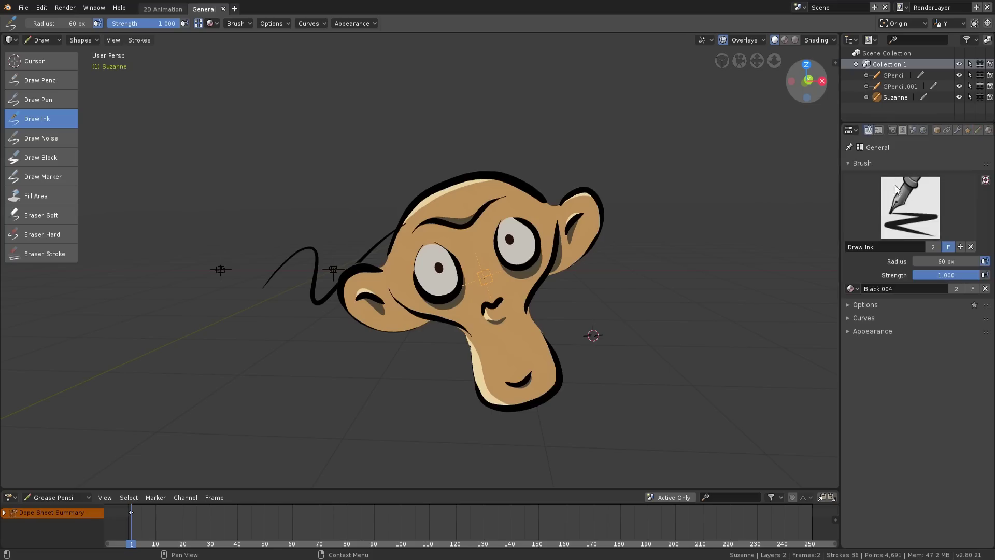
{"action": "left_click", "coordinate": [864, 305]}
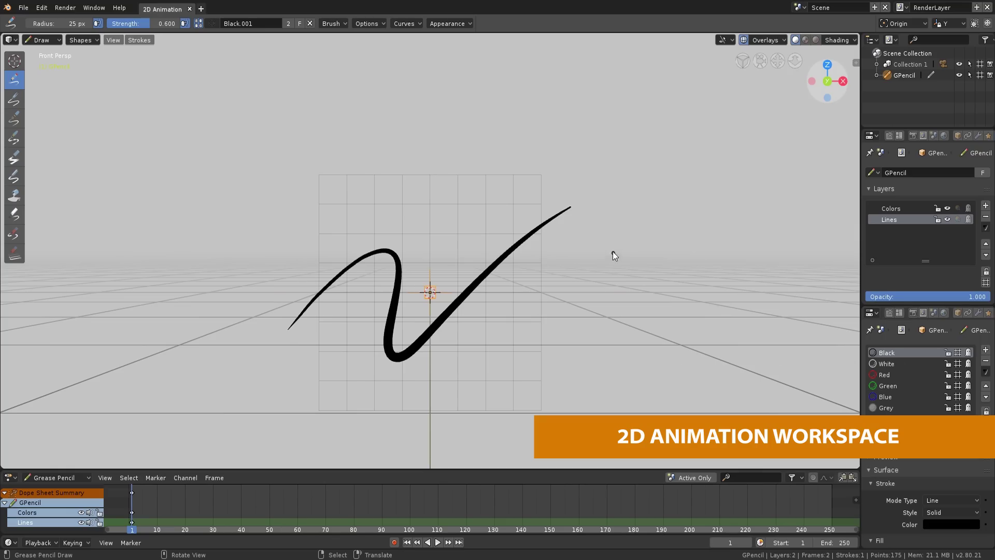
Look at the 2D Animation workspace's Grease Pencil dope sheet and briefly play the animation before stopping it
{"action": "mouse_move", "coordinate": [637, 223]}
{"action": "middle_mouse_down"}
{"action": "mouse_move", "coordinate": [599, 272]}
{"action": "mouse_move", "coordinate": [638, 213]}
{"action": "mouse_move", "coordinate": [620, 227]}
{"action": "mouse_move", "coordinate": [627, 231]}
{"action": "middle_mouse_up"}
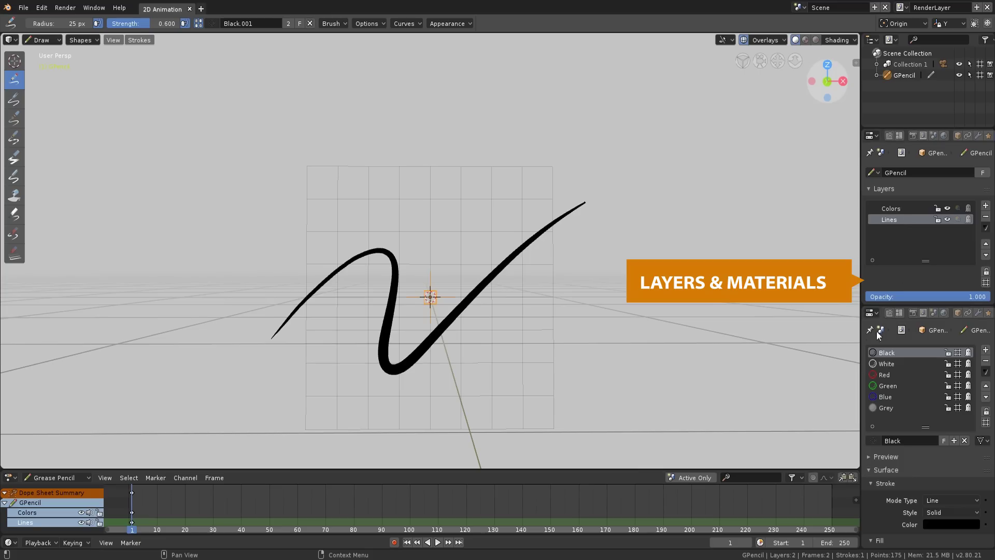
{"action": "left_click", "coordinate": [46, 475]}
{"action": "left_click", "coordinate": [50, 478]}
{"action": "key", "text": "space"}
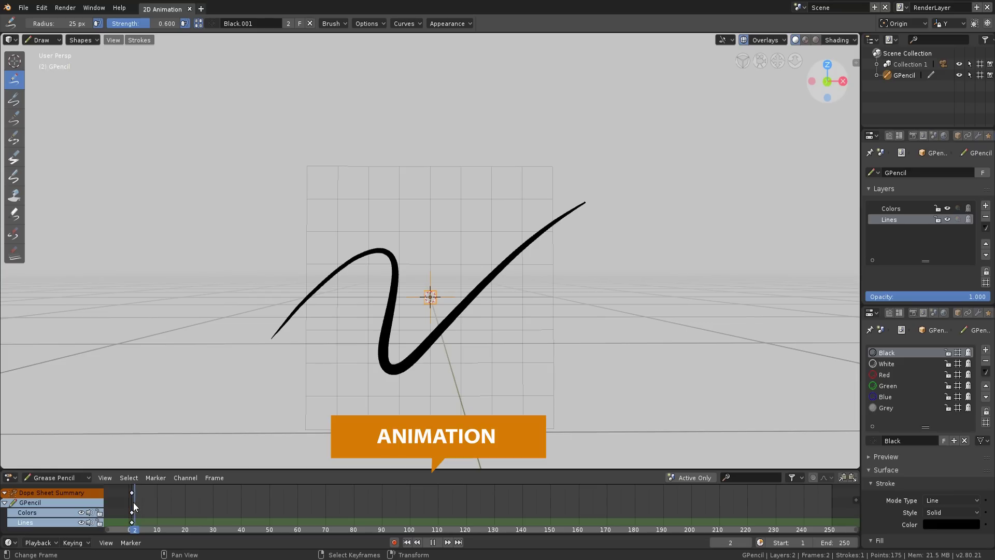
{"action": "left_click", "coordinate": [433, 543]}
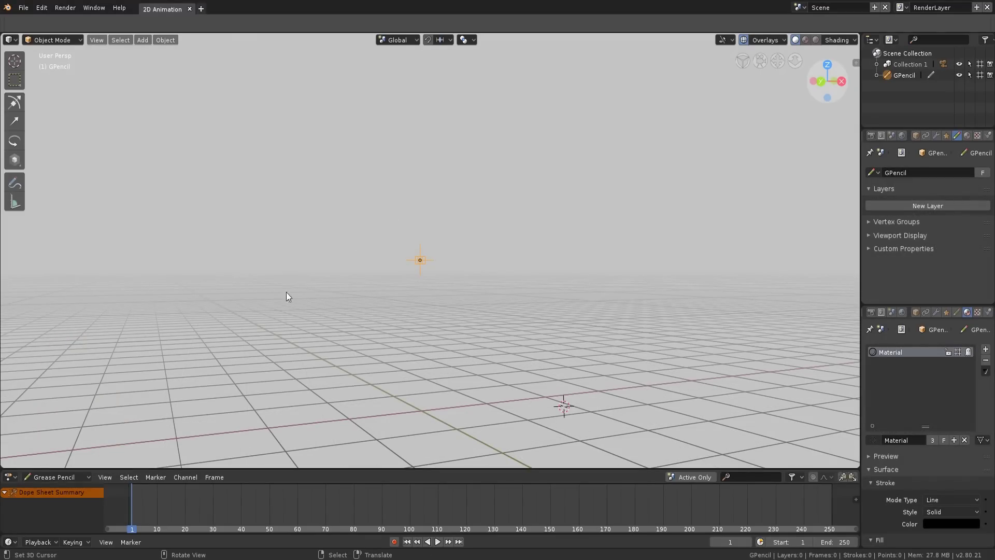
Switch the empty GPencil object to Draw mode and look at the stroke placement options
{"action": "left_click", "coordinate": [39, 39]}
{"action": "left_click", "coordinate": [51, 89]}
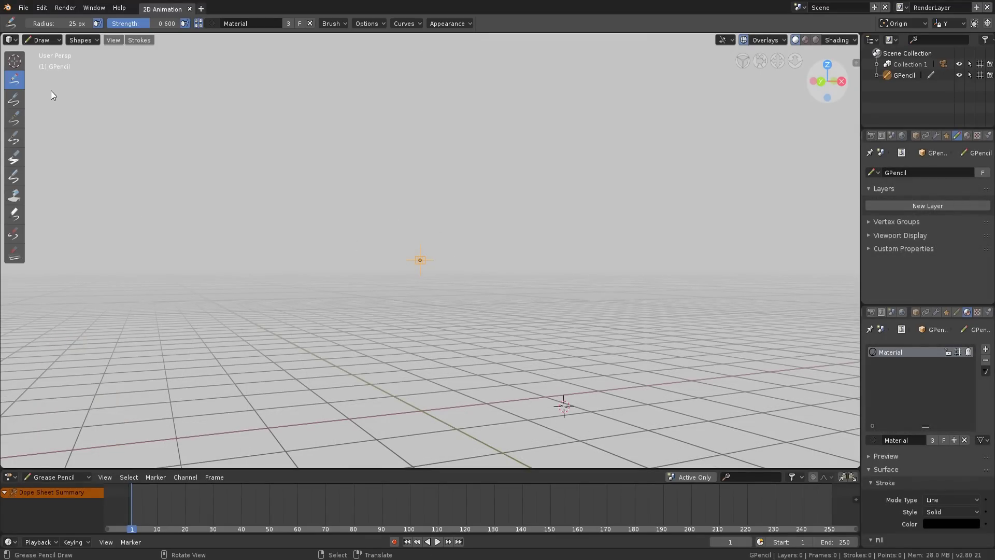
{"action": "left_click", "coordinate": [916, 23]}
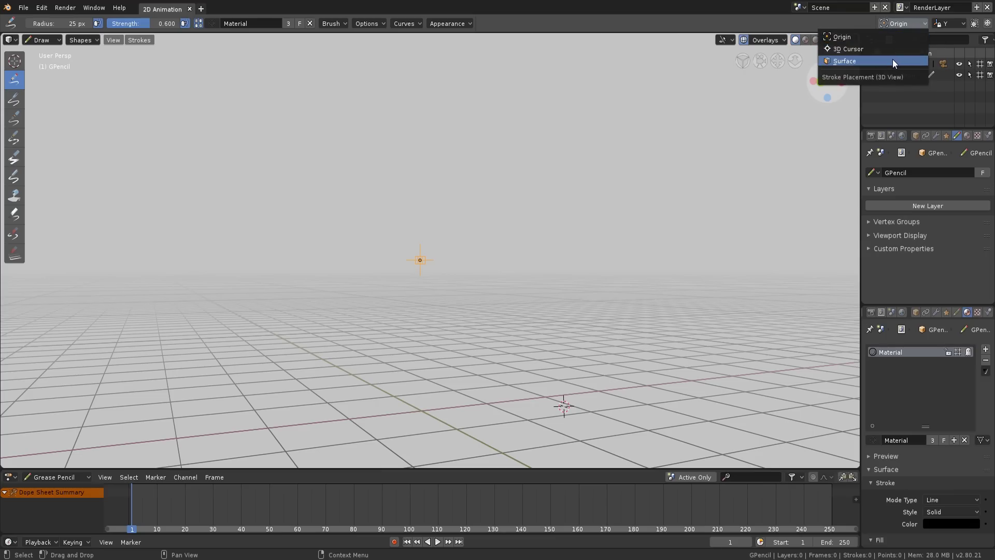
Enable the Canvas Grid overlay for the drawing plane and look at the available drawing plane axes
{"action": "left_click", "coordinate": [772, 39]}
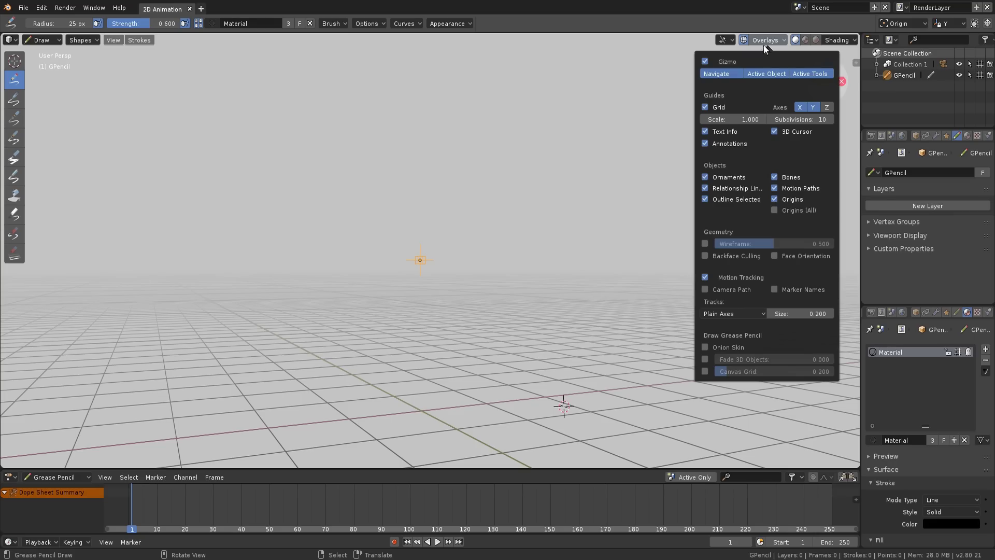
{"action": "left_click", "coordinate": [705, 371]}
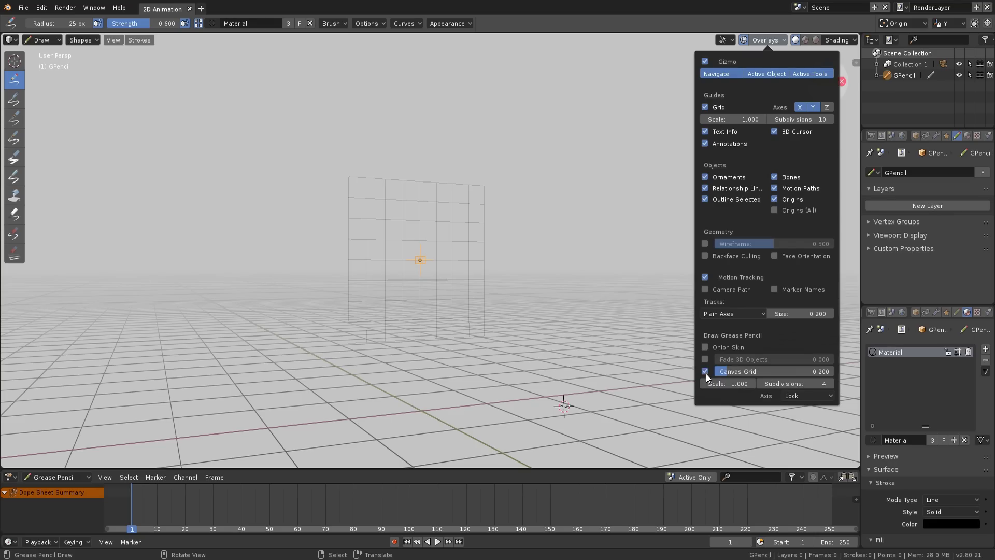
{"action": "middle_click_drag", "start_coordinate": [490, 293], "coordinate": [443, 287]}
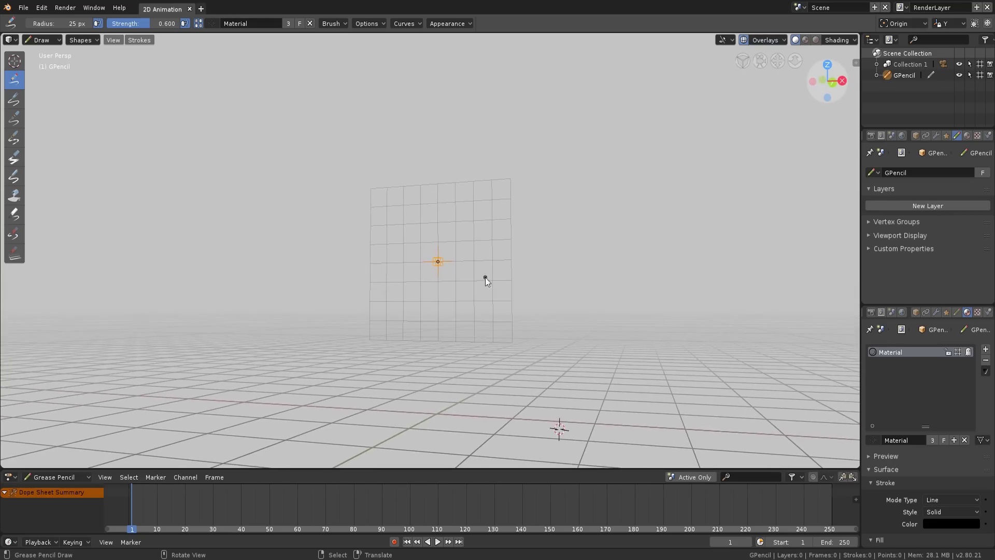
{"action": "left_click", "coordinate": [963, 23]}
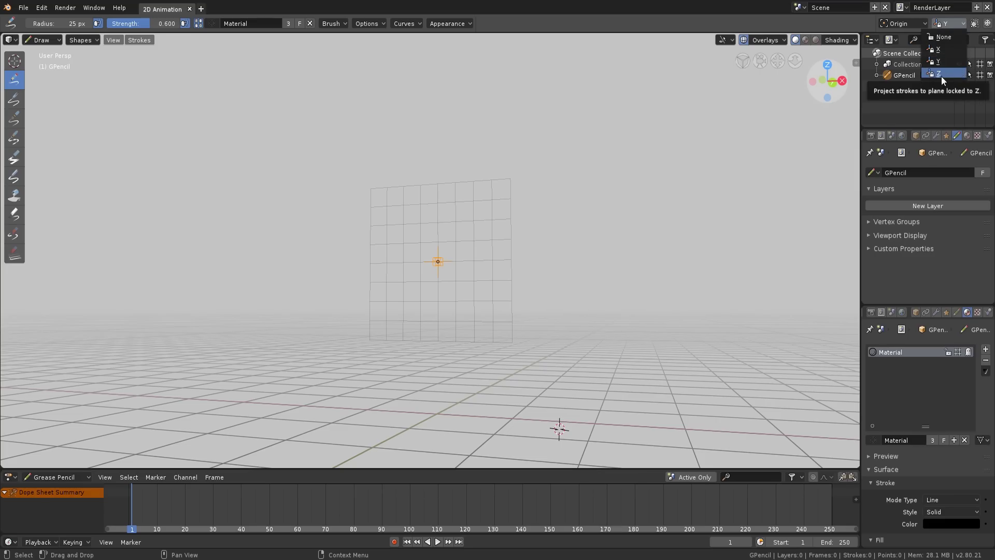
{"action": "middle_click_drag", "start_coordinate": [490, 265], "coordinate": [512, 272]}
Look through the camera, fit its frame to the viewport and hide all overlays
{"action": "key", "text": "KP_0"}
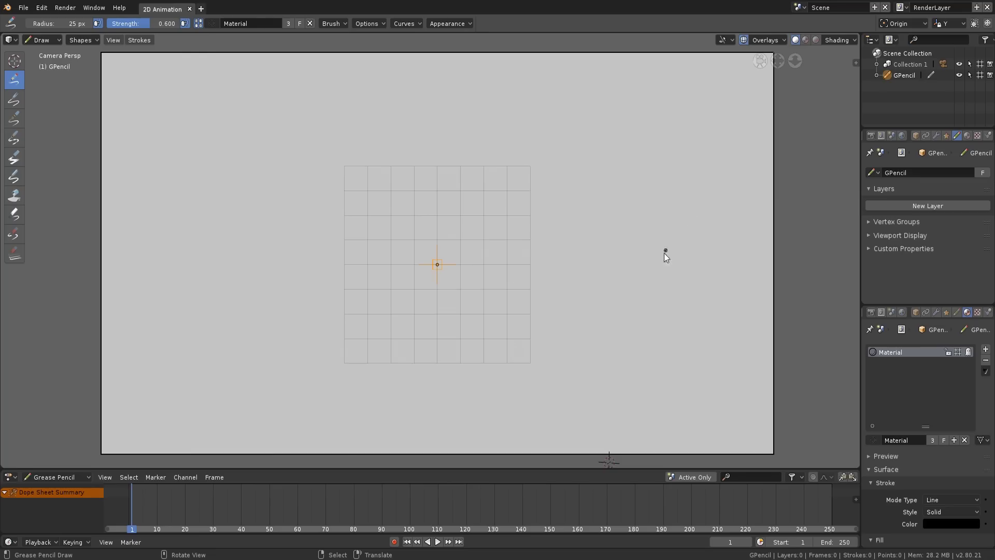
{"action": "key", "text": "Home"}
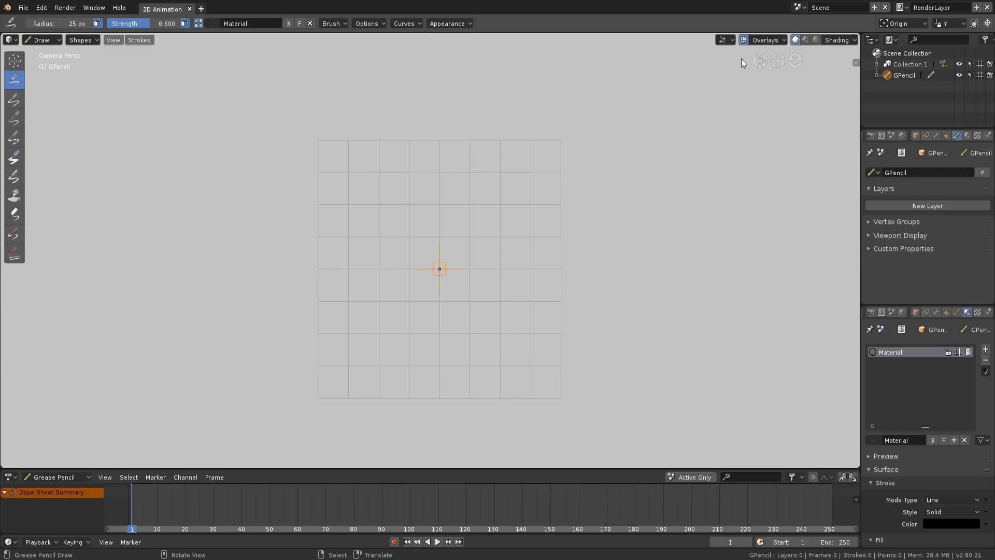
{"action": "left_click", "coordinate": [745, 40]}
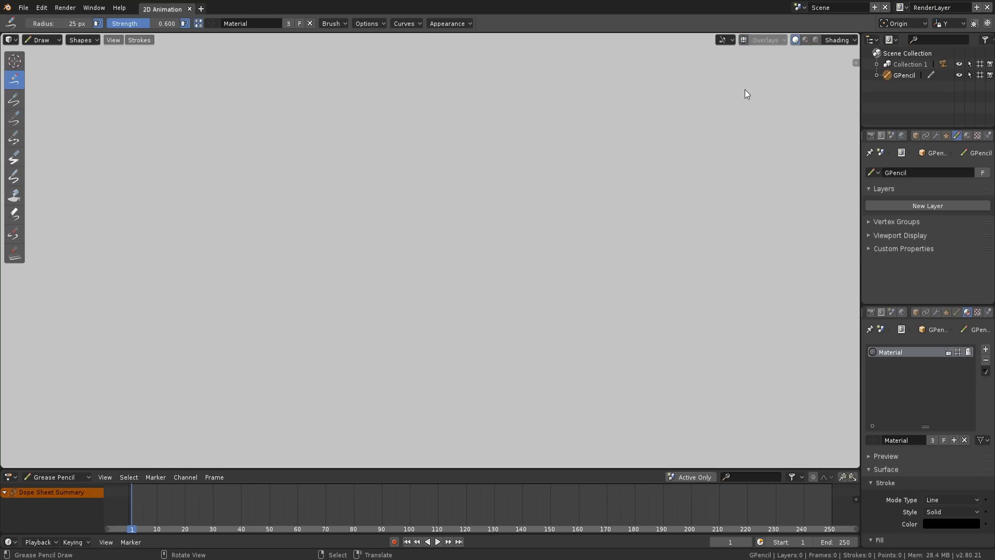
Rename the existing material Black and add a second material named Gray
{"action": "double_click", "coordinate": [889, 360]}
{"action": "type", "text": "Bl"}
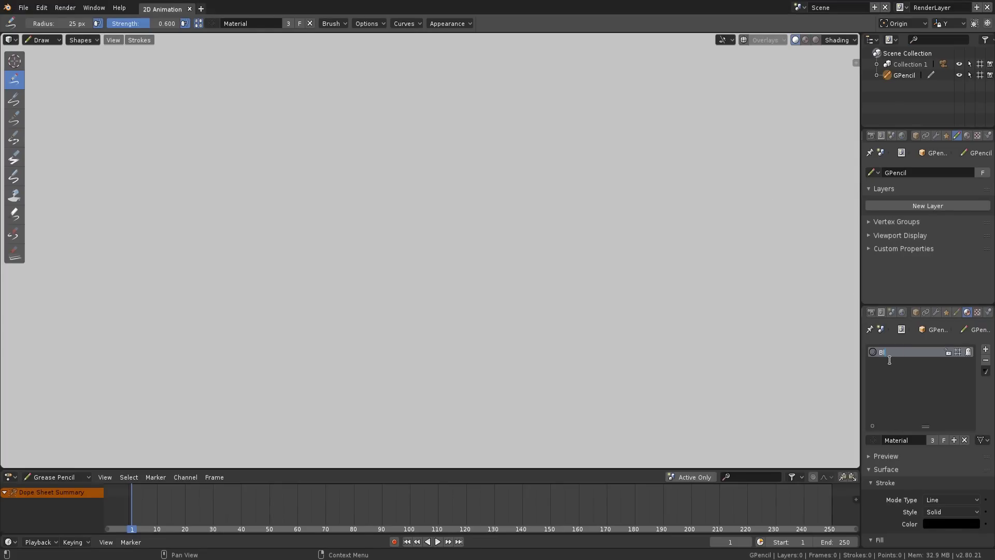
{"action": "type", "text": "ack"}
{"action": "key", "text": "Return"}
{"action": "left_click", "coordinate": [986, 349]}
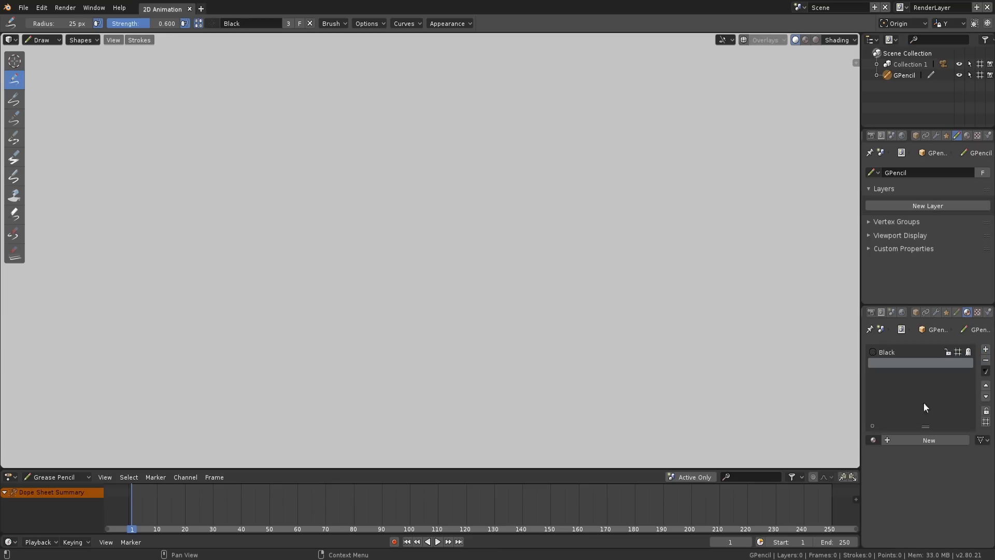
{"action": "left_click", "coordinate": [916, 440]}
{"action": "type", "text": "Gray"}
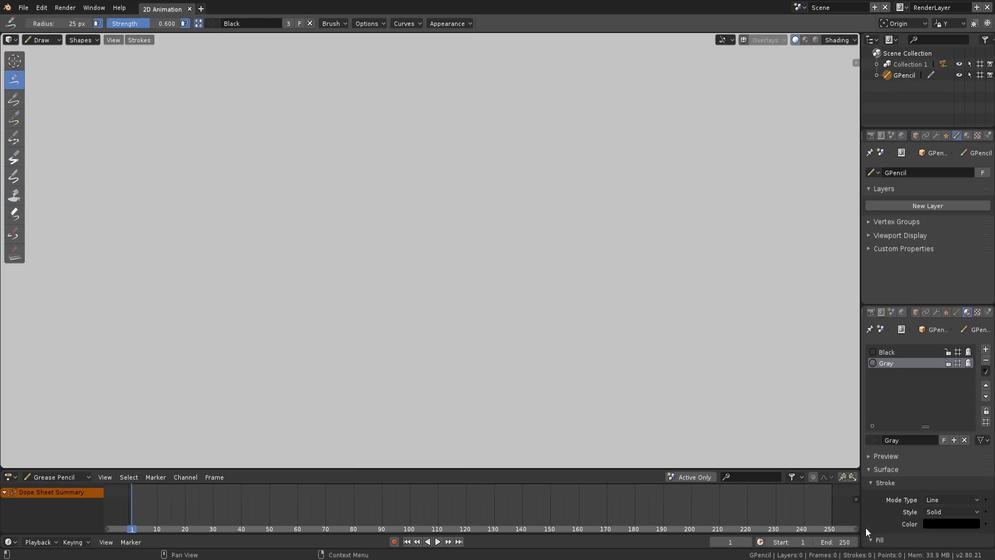
Give the Gray material an opaque mid-grey fill and a fully transparent stroke colour, keeping the Solid fill style
{"action": "scroll", "coordinate": [879, 414], "scroll_direction": "down", "scroll_amount": 3}
{"action": "left_click", "coordinate": [938, 512]}
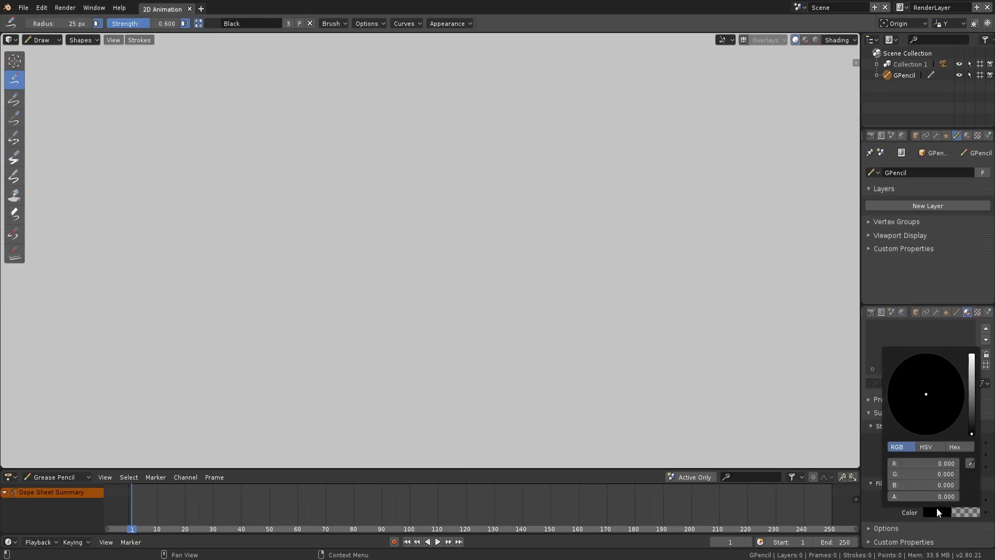
{"action": "left_click", "coordinate": [973, 399]}
{"action": "left_click_drag", "start_coordinate": [934, 494], "coordinate": [974, 496]}
{"action": "left_click", "coordinate": [936, 467]}
{"action": "left_click_drag", "start_coordinate": [959, 452], "coordinate": [872, 449]}
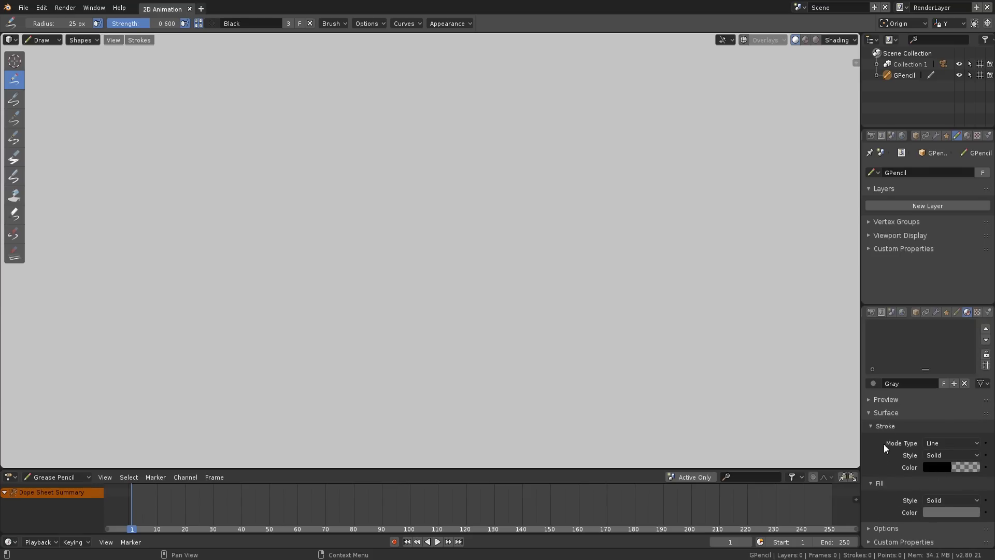
{"action": "left_click", "coordinate": [939, 500]}
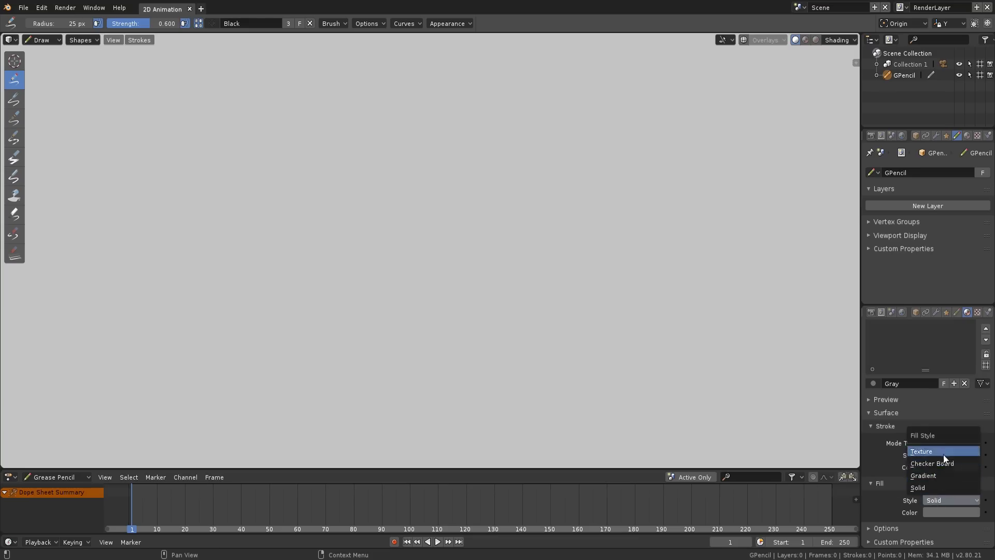
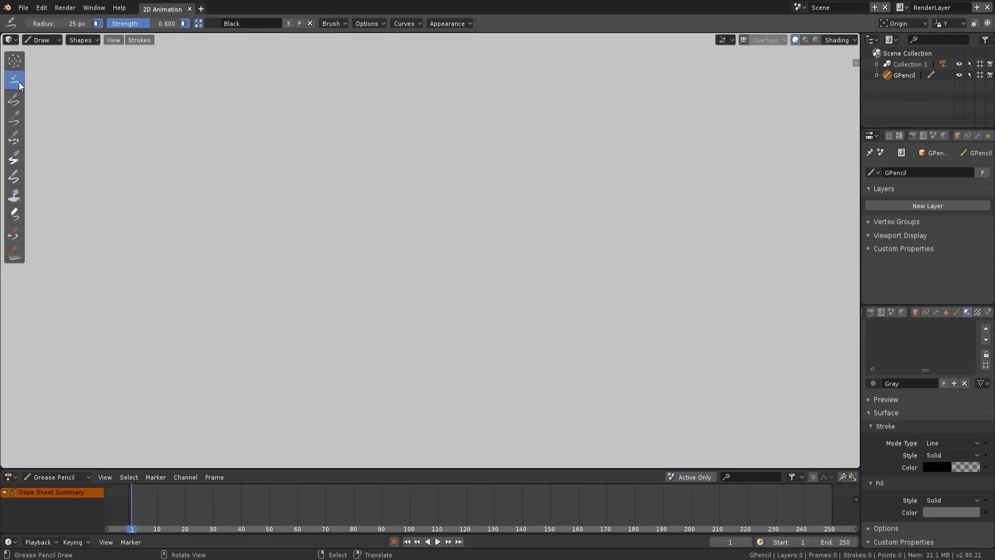
Sketch the head construction with the pencil brush and Black material: round skull, long jaw, eye line and near ear
{"action": "left_click", "coordinate": [211, 23]}
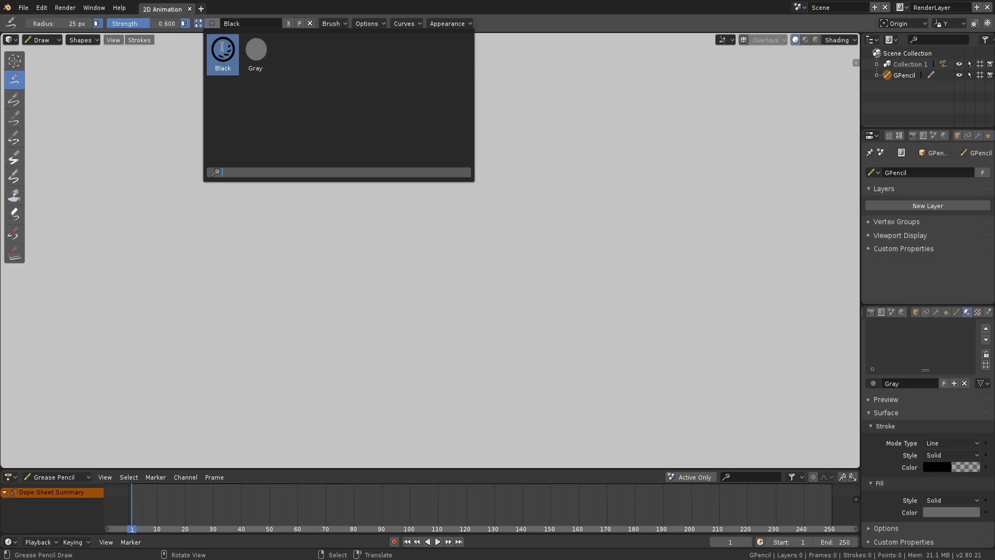
{"action": "mouse_move", "coordinate": [379, 268]}
{"action": "left_mouse_down"}
{"action": "mouse_move", "coordinate": [437, 126]}
{"action": "mouse_move", "coordinate": [476, 236]}
{"action": "left_mouse_up"}
{"action": "left_click_drag", "start_coordinate": [416, 128], "coordinate": [468, 246]}
{"action": "left_click_drag", "start_coordinate": [352, 200], "coordinate": [410, 356]}
{"action": "left_click_drag", "start_coordinate": [467, 182], "coordinate": [454, 351]}
{"action": "left_click_drag", "start_coordinate": [468, 225], "coordinate": [452, 363]}
{"action": "left_click_drag", "start_coordinate": [407, 362], "coordinate": [451, 369]}
{"action": "left_click_drag", "start_coordinate": [354, 207], "coordinate": [462, 207]}
{"action": "left_click_drag", "start_coordinate": [359, 210], "coordinate": [460, 212]}
{"action": "left_click_drag", "start_coordinate": [464, 217], "coordinate": [478, 261]}
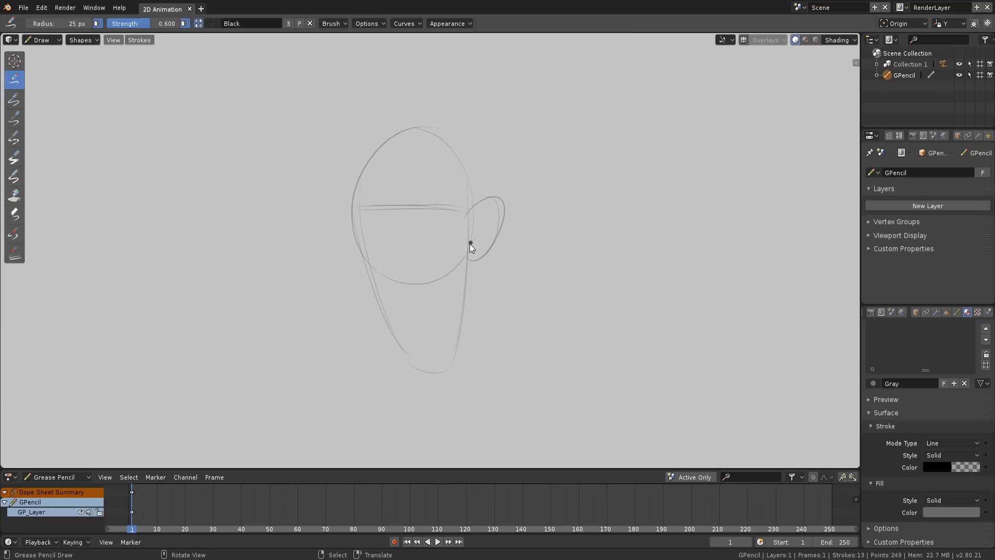
Sketch the facial features: the large drooping nose, both eyes with bags beneath, the cheek line and the mouth
{"action": "mouse_move", "coordinate": [374, 211]}
{"action": "left_mouse_down"}
{"action": "mouse_move", "coordinate": [353, 312]}
{"action": "mouse_move", "coordinate": [399, 290]}
{"action": "left_mouse_up"}
{"action": "left_click_drag", "start_coordinate": [369, 273], "coordinate": [392, 272]}
{"action": "mouse_move", "coordinate": [396, 236]}
{"action": "left_mouse_down"}
{"action": "mouse_move", "coordinate": [423, 189]}
{"action": "mouse_move", "coordinate": [352, 239]}
{"action": "mouse_move", "coordinate": [361, 217]}
{"action": "left_mouse_up"}
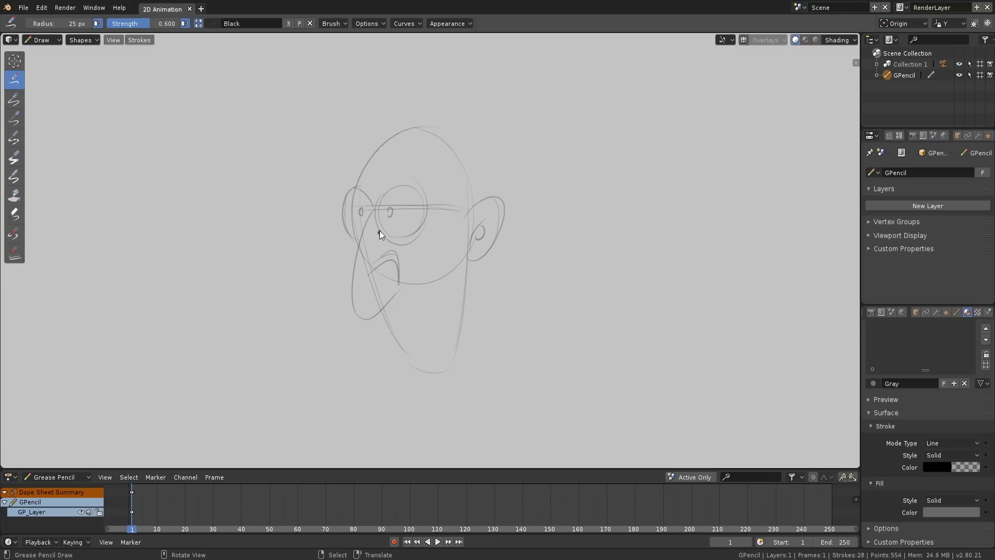
{"action": "left_click_drag", "start_coordinate": [398, 257], "coordinate": [427, 254]}
{"action": "left_click_drag", "start_coordinate": [348, 236], "coordinate": [359, 250]}
{"action": "left_click_drag", "start_coordinate": [349, 240], "coordinate": [353, 256]}
{"action": "left_click_drag", "start_coordinate": [419, 335], "coordinate": [407, 363]}
Sketch the neck, the shirt collar and the shoulder lines below the head
{"action": "left_click_drag", "start_coordinate": [467, 264], "coordinate": [491, 372]}
{"action": "left_click_drag", "start_coordinate": [470, 281], "coordinate": [495, 411]}
{"action": "mouse_move", "coordinate": [459, 335]}
{"action": "left_mouse_down"}
{"action": "mouse_move", "coordinate": [418, 372]}
{"action": "mouse_move", "coordinate": [418, 391]}
{"action": "mouse_move", "coordinate": [495, 378]}
{"action": "left_mouse_up"}
{"action": "left_click_drag", "start_coordinate": [465, 421], "coordinate": [495, 377]}
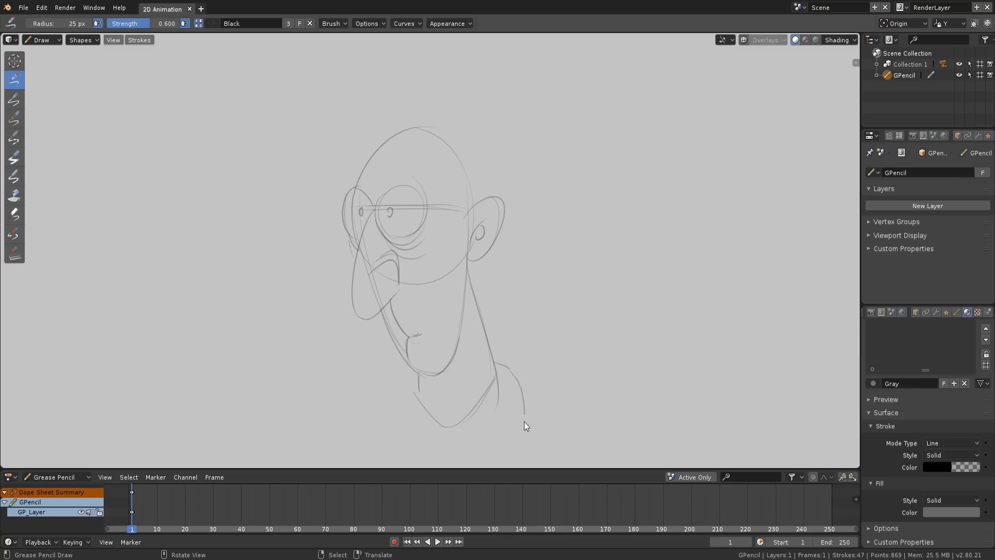
{"action": "left_click_drag", "start_coordinate": [444, 427], "coordinate": [416, 434]}
{"action": "left_click_drag", "start_coordinate": [418, 381], "coordinate": [414, 435]}
Sketch both eyebrows, the sideburn and the hair along the top and back of the head
{"action": "left_click_drag", "start_coordinate": [395, 171], "coordinate": [425, 173]}
{"action": "left_click_drag", "start_coordinate": [396, 159], "coordinate": [393, 171]}
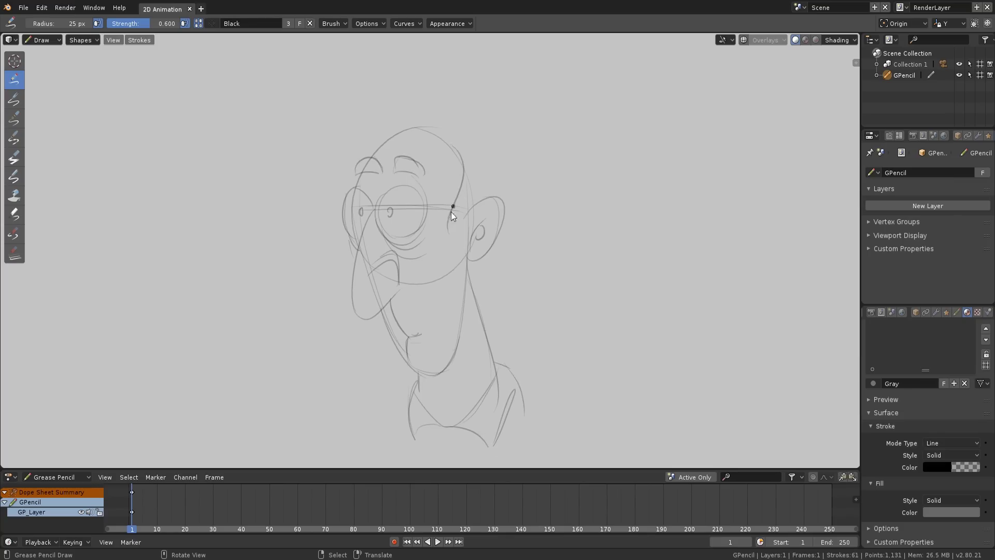
{"action": "left_click_drag", "start_coordinate": [447, 140], "coordinate": [486, 207]}
{"action": "left_click_drag", "start_coordinate": [426, 111], "coordinate": [441, 143]}
{"action": "middle_click_drag", "start_coordinate": [496, 223], "coordinate": [493, 186], "text": "ctrl"}
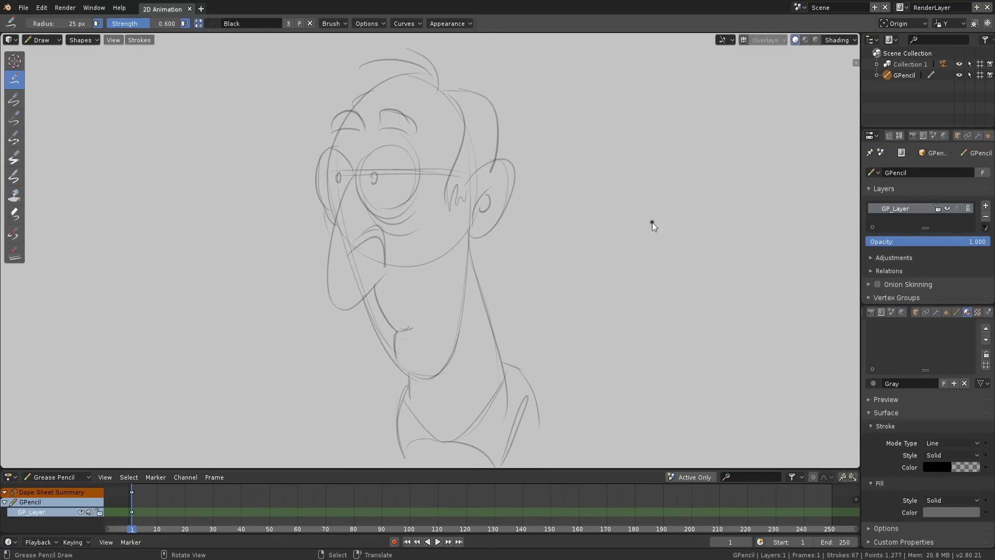
Rename the sketch's layer Skecth
{"action": "double_click", "coordinate": [897, 209]}
{"action": "type", "text": "Ske"}
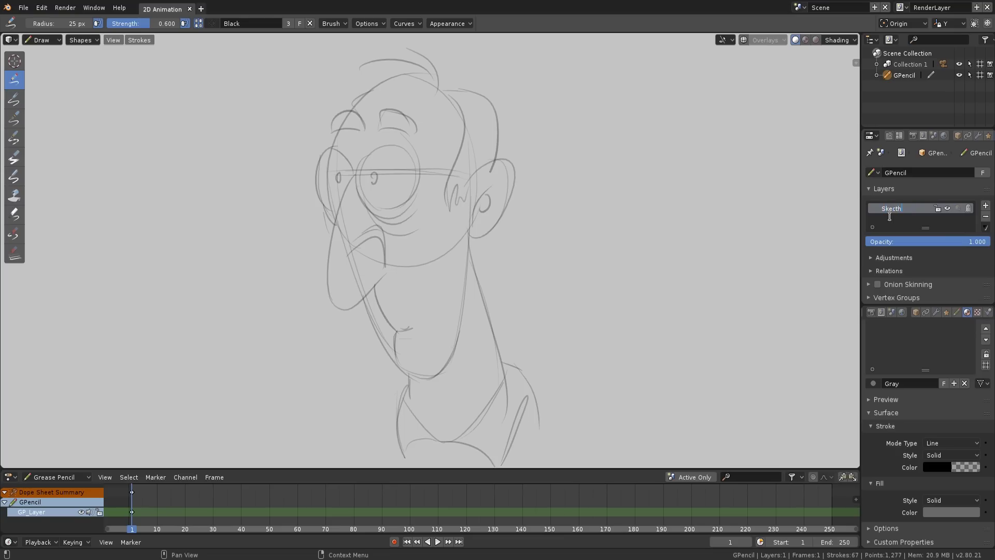
{"action": "type", "text": "cth"}
{"action": "key", "text": "Return"}
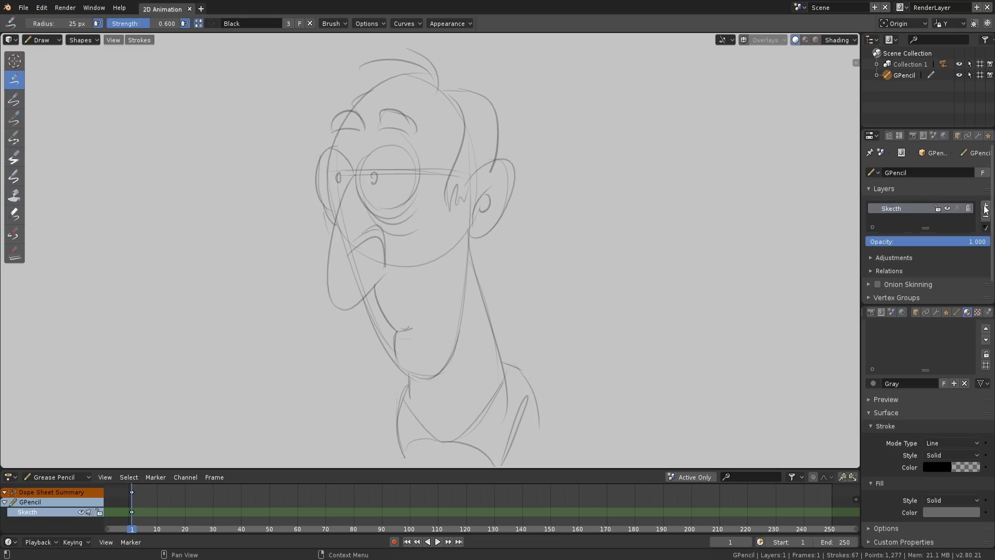
Add a second layer named Lines
{"action": "left_click", "coordinate": [986, 205]}
{"action": "double_click", "coordinate": [902, 219]}
{"action": "type", "text": "Lines"}
{"action": "key", "text": "Return"}
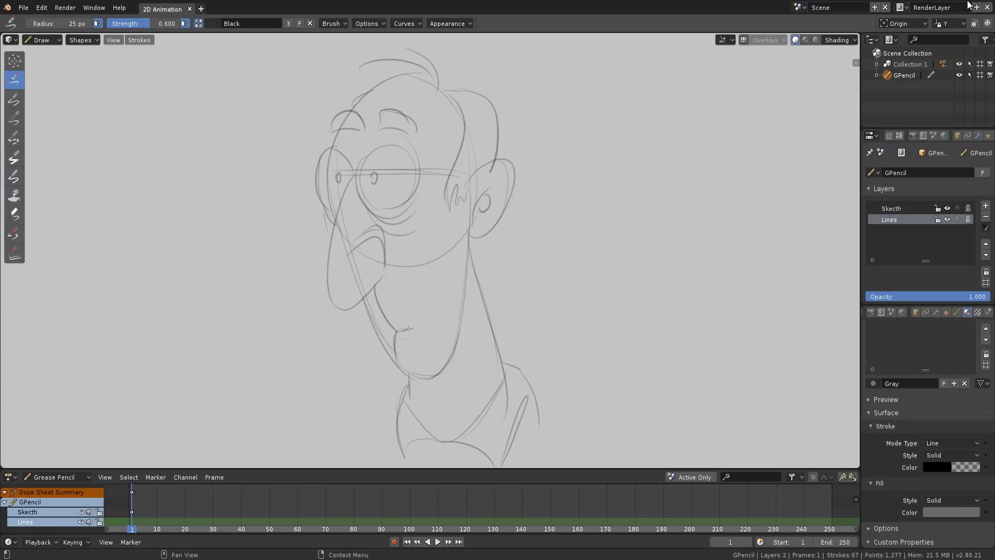
Try locking the Lines layer and hiding and showing the Skecth layer, and return to Lines as the active layer
{"action": "left_click", "coordinate": [938, 219]}
{"action": "left_click", "coordinate": [902, 208]}
{"action": "left_click", "coordinate": [948, 208]}
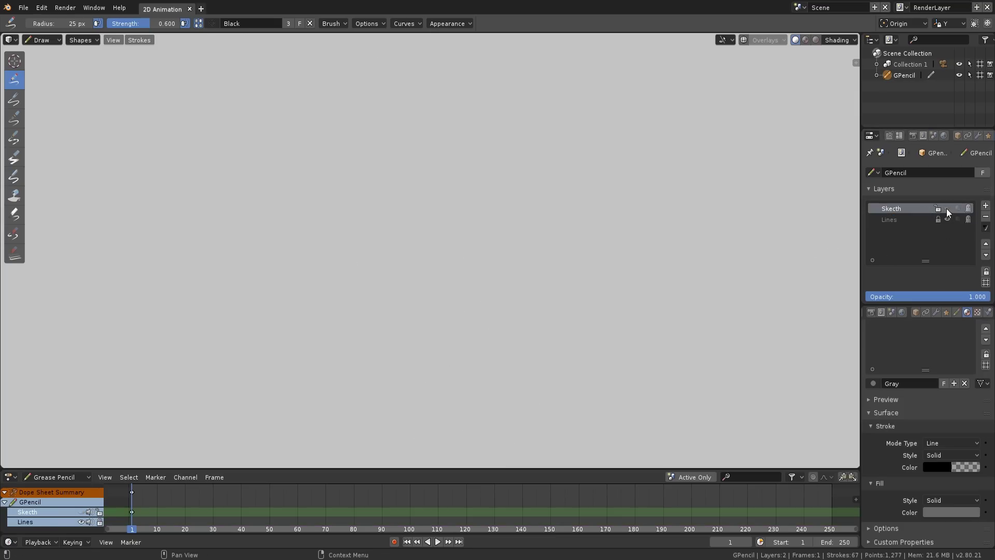
{"action": "left_click", "coordinate": [947, 208]}
{"action": "mouse_move", "coordinate": [985, 296]}
{"action": "left_mouse_down"}
{"action": "mouse_move", "coordinate": [885, 298]}
{"action": "mouse_move", "coordinate": [992, 299]}
{"action": "left_mouse_up"}
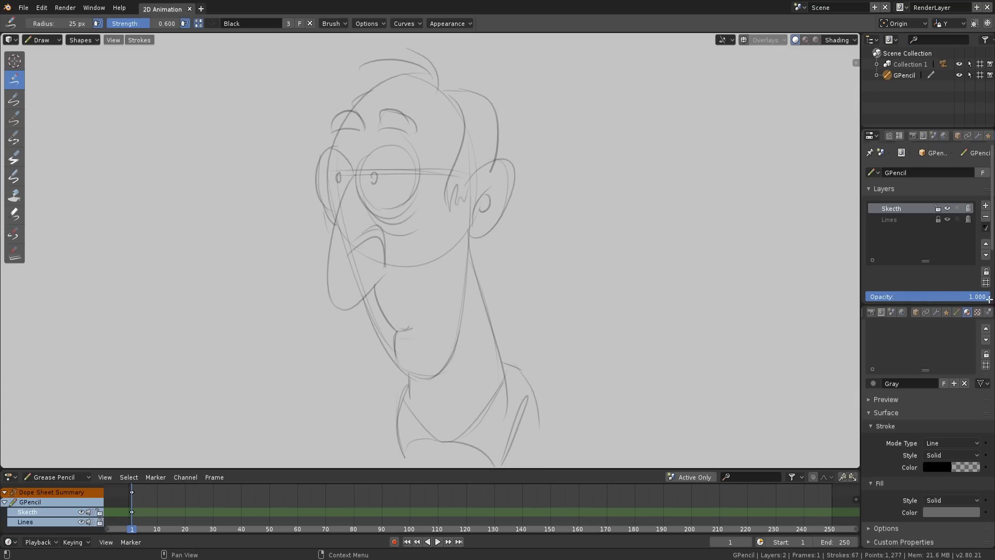
{"action": "left_click", "coordinate": [923, 219]}
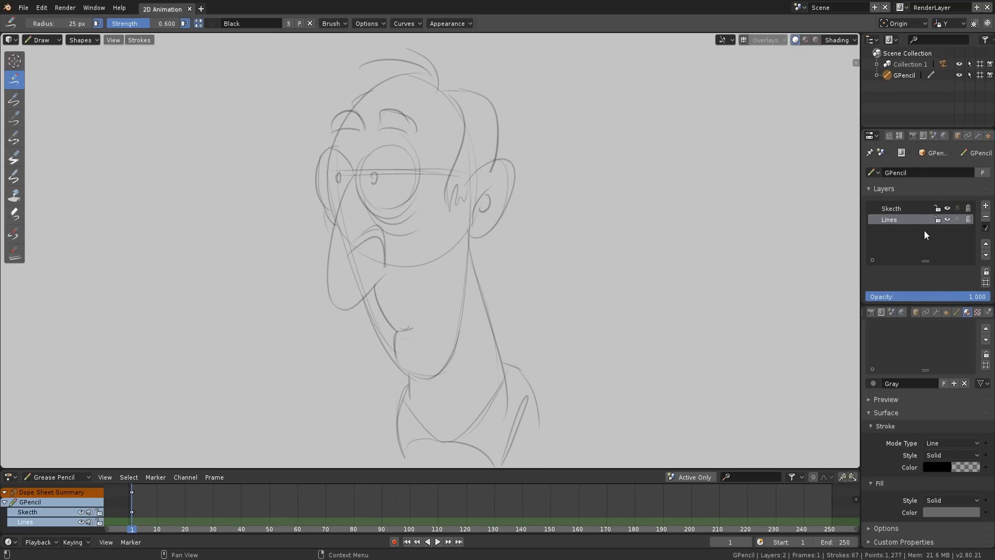
Select the Draw Ink brush and examine its options, curves, appearance and brush settings
{"action": "left_click", "coordinate": [15, 117]}
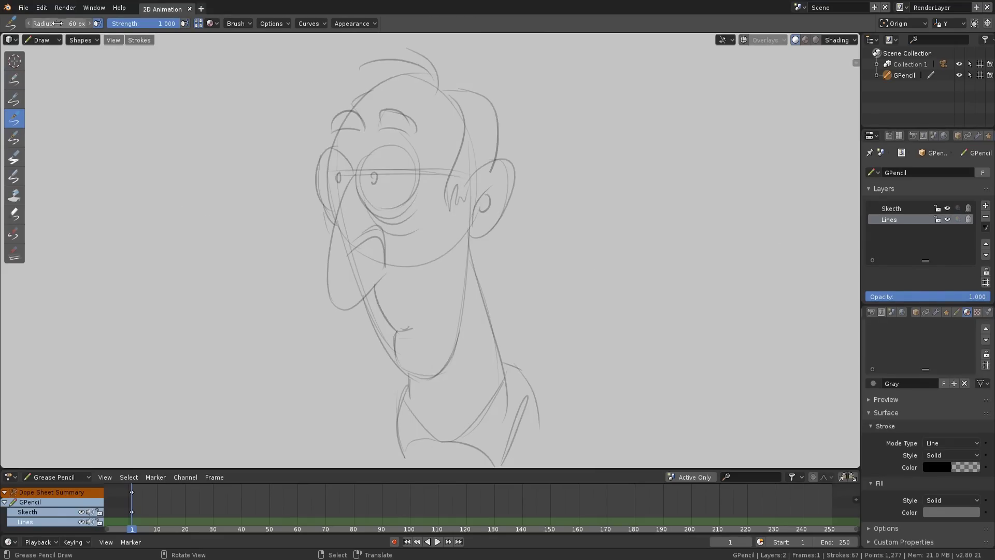
{"action": "left_click", "coordinate": [247, 23]}
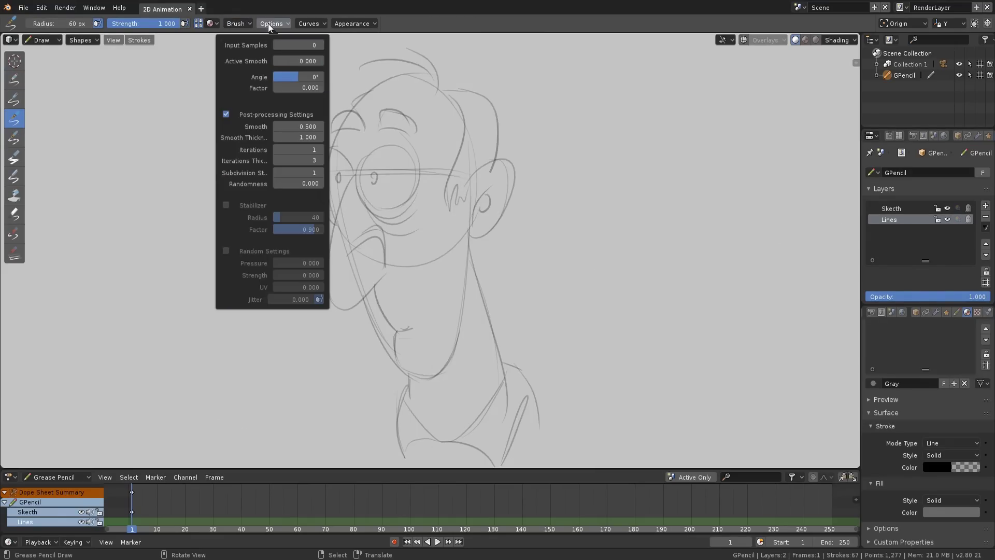
{"action": "mouse_move", "coordinate": [307, 22]}
{"action": "mouse_move", "coordinate": [340, 25]}
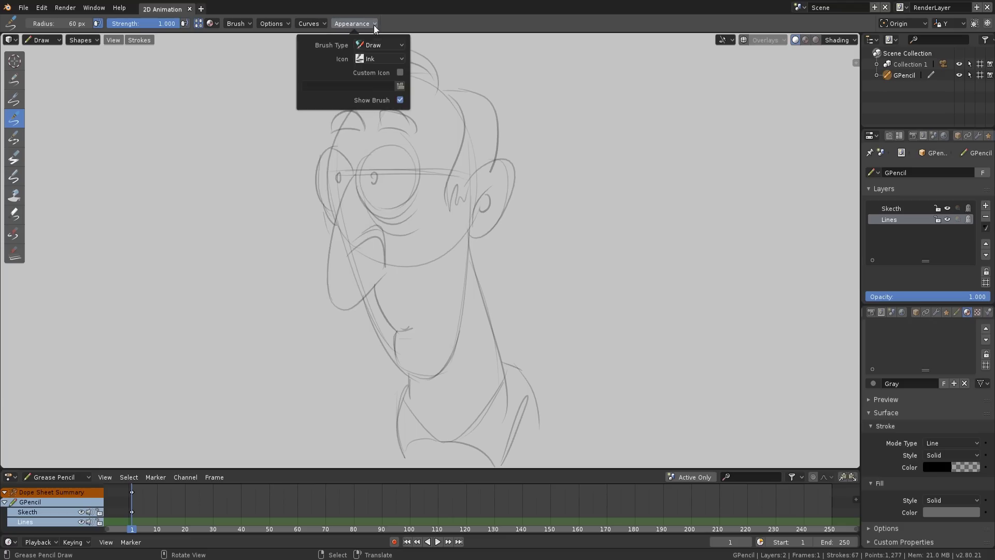
{"action": "left_click", "coordinate": [890, 135]}
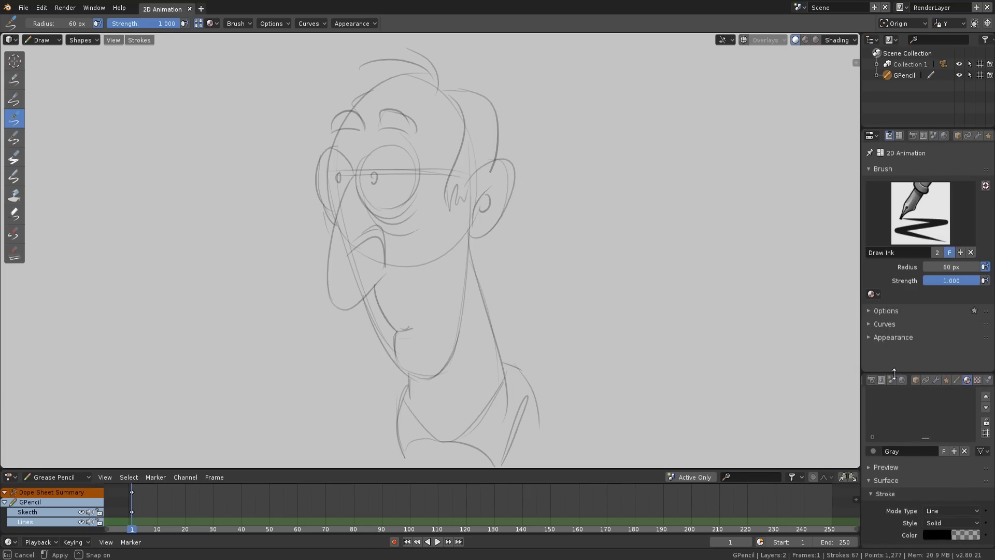
{"action": "left_click", "coordinate": [893, 311]}
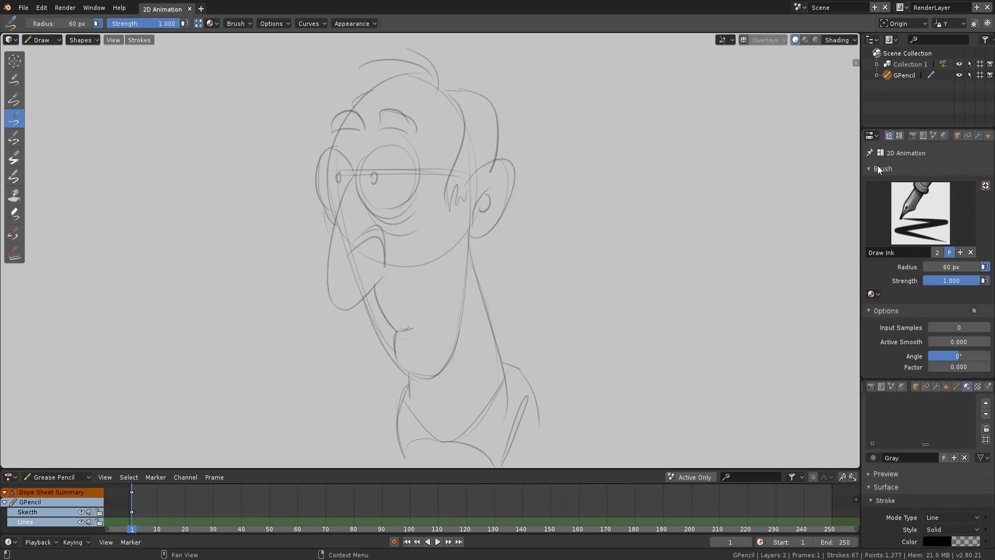
{"action": "left_click", "coordinate": [954, 136]}
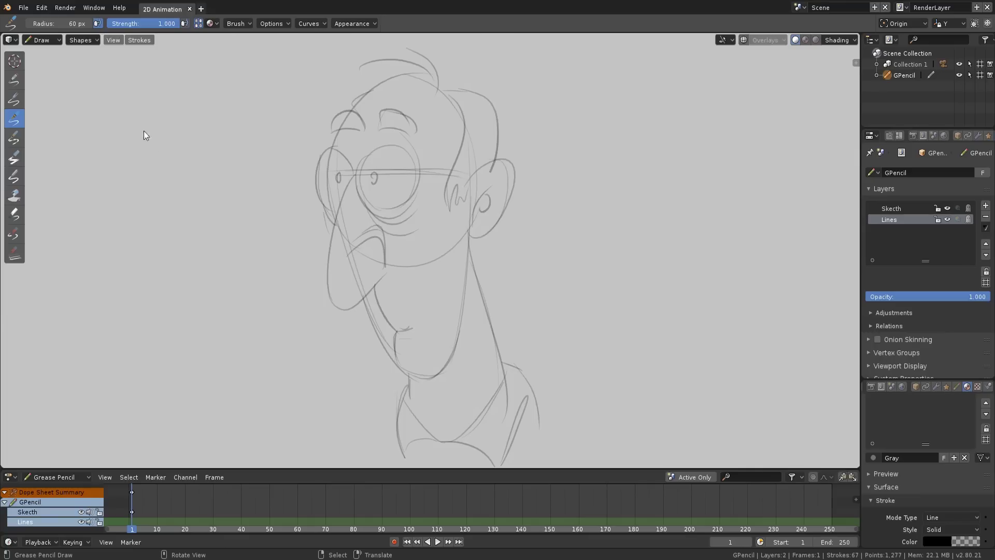
Draw five wavy test strokes beside the sketch: two with Draw Ink at 60 and 116 px radius and three with other drawing brushes
{"action": "left_click_drag", "start_coordinate": [167, 144], "coordinate": [226, 95]}
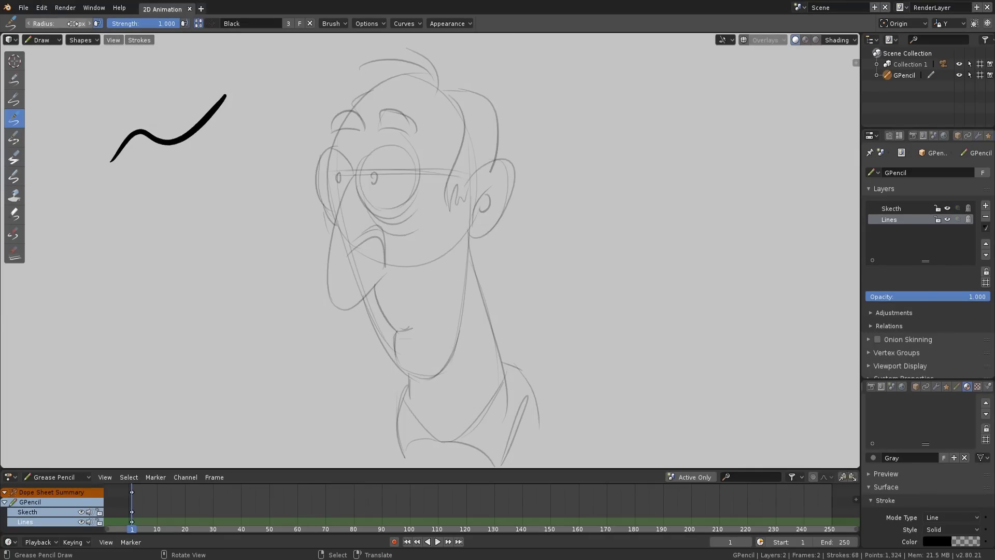
{"action": "left_click_drag", "start_coordinate": [169, 183], "coordinate": [243, 131]}
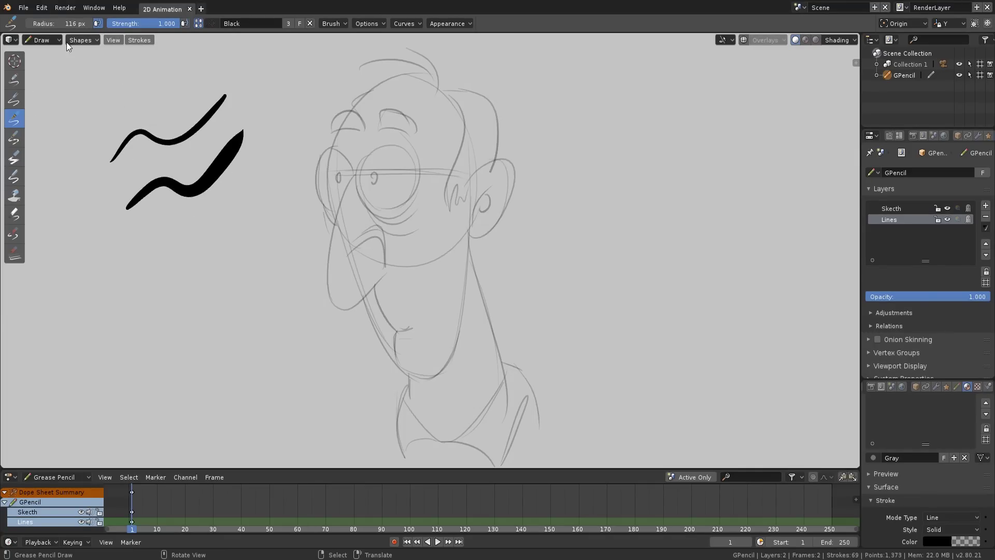
{"action": "left_click", "coordinate": [14, 138]}
{"action": "left_click_drag", "start_coordinate": [182, 241], "coordinate": [253, 184]}
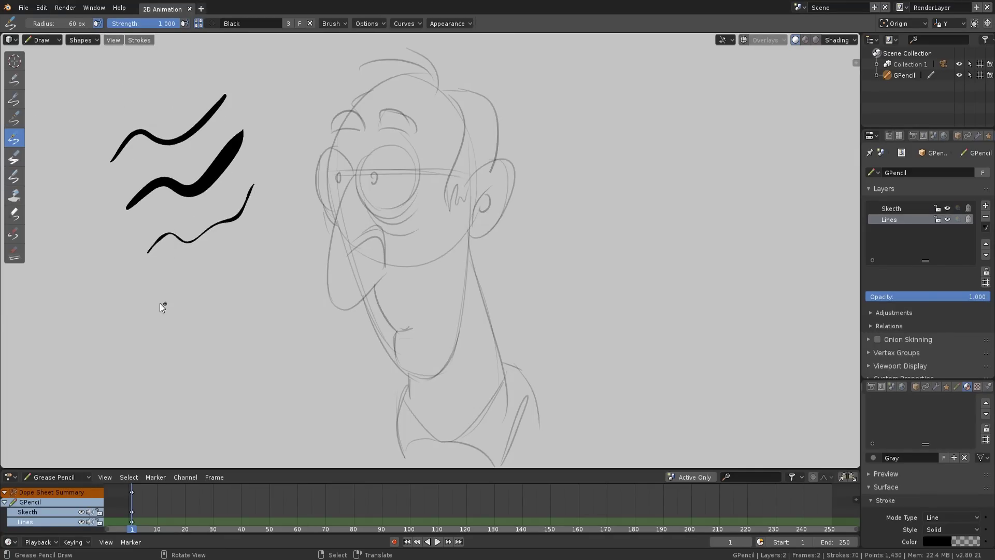
{"action": "left_click", "coordinate": [14, 158]}
{"action": "left_click_drag", "start_coordinate": [173, 307], "coordinate": [278, 211]}
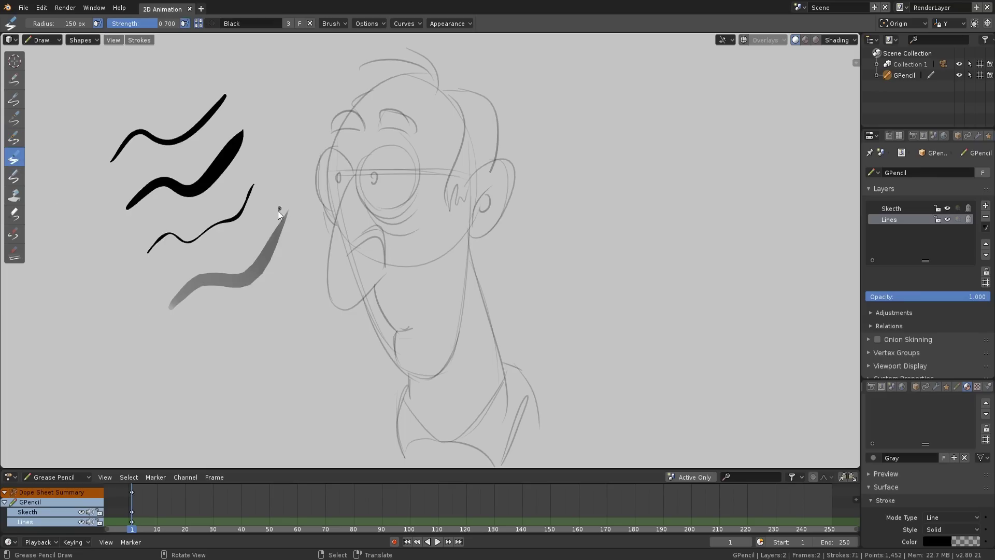
{"action": "left_click", "coordinate": [14, 177]}
{"action": "mouse_move", "coordinate": [189, 353]}
{"action": "left_mouse_down"}
{"action": "mouse_move", "coordinate": [281, 322]}
{"action": "mouse_move", "coordinate": [307, 272]}
{"action": "left_mouse_up"}
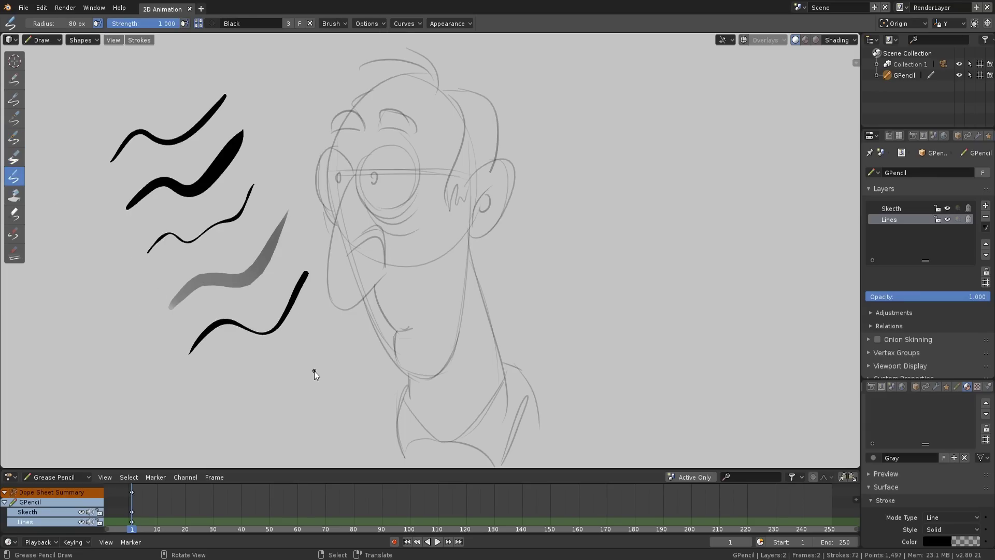
Erase all the test strokes beside the sketch, trying each of the three eraser brushes in turn
{"action": "left_click", "coordinate": [14, 214]}
{"action": "mouse_move", "coordinate": [114, 156]}
{"action": "left_mouse_down"}
{"action": "mouse_move", "coordinate": [148, 136]}
{"action": "mouse_move", "coordinate": [172, 138]}
{"action": "mouse_move", "coordinate": [163, 139]}
{"action": "left_mouse_up"}
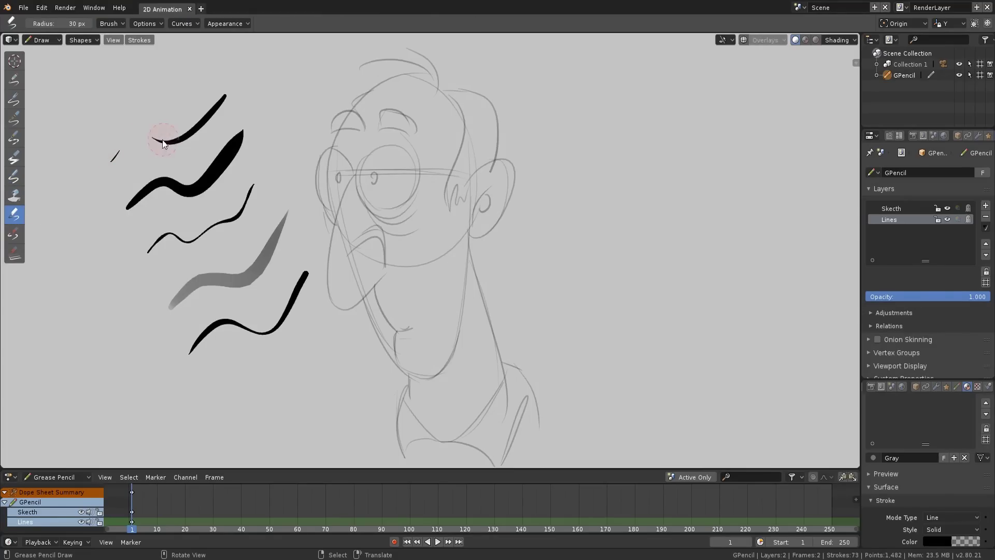
{"action": "left_click", "coordinate": [14, 234]}
{"action": "left_click_drag", "start_coordinate": [128, 206], "coordinate": [211, 174]}
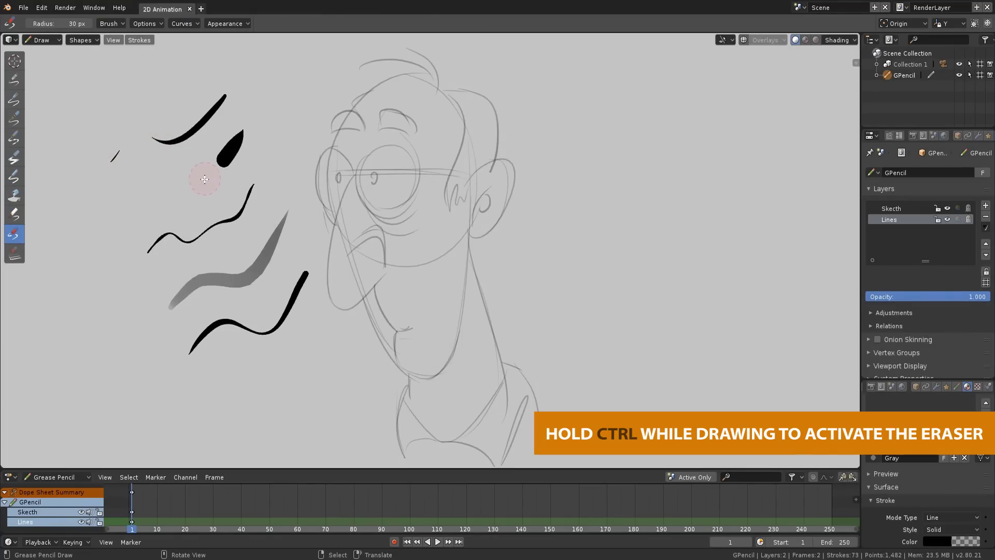
{"action": "left_click", "coordinate": [15, 254]}
{"action": "mouse_move", "coordinate": [267, 354]}
{"action": "left_mouse_down"}
{"action": "mouse_move", "coordinate": [206, 179]}
{"action": "mouse_move", "coordinate": [195, 105]}
{"action": "mouse_move", "coordinate": [110, 156]}
{"action": "left_mouse_up"}
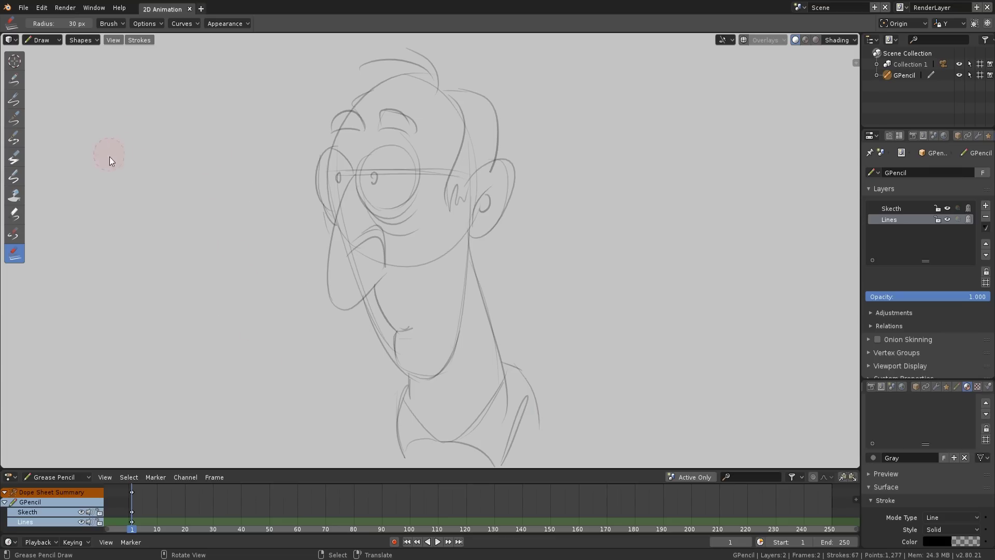
Ink the eyebrows, temple, both eyes, the pupils and the bags under the near eye with the Draw Ink brush
{"action": "left_click", "coordinate": [14, 118]}
{"action": "mouse_move", "coordinate": [367, 123]}
{"action": "left_mouse_down"}
{"action": "mouse_move", "coordinate": [329, 130]}
{"action": "mouse_move", "coordinate": [367, 125]}
{"action": "left_mouse_up"}
{"action": "mouse_move", "coordinate": [378, 126]}
{"action": "left_mouse_down"}
{"action": "mouse_move", "coordinate": [381, 109]}
{"action": "mouse_move", "coordinate": [416, 132]}
{"action": "left_mouse_up"}
{"action": "left_click_drag", "start_coordinate": [377, 125], "coordinate": [415, 132]}
{"action": "left_click_drag", "start_coordinate": [336, 129], "coordinate": [321, 154]}
{"action": "mouse_move", "coordinate": [336, 212]}
{"action": "left_mouse_down"}
{"action": "mouse_move", "coordinate": [332, 150]}
{"action": "mouse_move", "coordinate": [356, 172]}
{"action": "left_mouse_up"}
{"action": "left_click_drag", "start_coordinate": [339, 172], "coordinate": [341, 175]}
{"action": "mouse_move", "coordinate": [390, 214]}
{"action": "left_mouse_down"}
{"action": "mouse_move", "coordinate": [414, 202]}
{"action": "mouse_move", "coordinate": [413, 219]}
{"action": "left_mouse_up"}
{"action": "left_click_drag", "start_coordinate": [370, 217], "coordinate": [413, 236]}
Ink the nostril, the long nose and the mouth over the sketch, redoing the nose stroke once
{"action": "mouse_move", "coordinate": [351, 266]}
{"action": "left_mouse_down"}
{"action": "mouse_move", "coordinate": [383, 269]}
{"action": "mouse_move", "coordinate": [378, 237]}
{"action": "left_mouse_up"}
{"action": "left_click_drag", "start_coordinate": [384, 274], "coordinate": [344, 306]}
{"action": "key", "text": "ctrl+z"}
{"action": "mouse_move", "coordinate": [355, 172]}
{"action": "left_mouse_down"}
{"action": "mouse_move", "coordinate": [343, 197]}
{"action": "mouse_move", "coordinate": [384, 264]}
{"action": "left_mouse_up"}
{"action": "left_click_drag", "start_coordinate": [395, 332], "coordinate": [415, 327]}
{"action": "left_click_drag", "start_coordinate": [394, 336], "coordinate": [395, 357]}
Ink the jaw and chin and both sides of the neck
{"action": "mouse_move", "coordinate": [363, 303]}
{"action": "left_mouse_down"}
{"action": "mouse_move", "coordinate": [459, 323]}
{"action": "mouse_move", "coordinate": [465, 255]}
{"action": "left_mouse_up"}
{"action": "left_click_drag", "start_coordinate": [407, 372], "coordinate": [410, 402]}
{"action": "left_click_drag", "start_coordinate": [470, 233], "coordinate": [502, 366]}
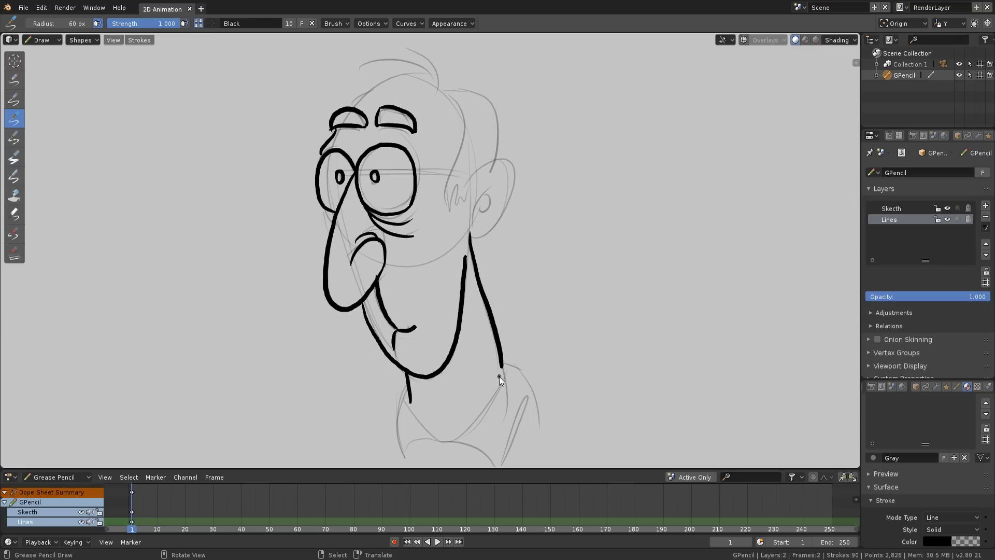
Ink the ear with its inner lines and the sideburn in front of it
{"action": "left_click_drag", "start_coordinate": [465, 196], "coordinate": [470, 233]}
{"action": "left_click_drag", "start_coordinate": [498, 179], "coordinate": [481, 220]}
{"action": "mouse_move", "coordinate": [487, 191]}
{"action": "left_mouse_down"}
{"action": "mouse_move", "coordinate": [490, 207]}
{"action": "mouse_move", "coordinate": [453, 207]}
{"action": "left_mouse_up"}
{"action": "mouse_move", "coordinate": [456, 188]}
{"action": "left_mouse_down"}
{"action": "mouse_move", "coordinate": [465, 194]}
{"action": "mouse_move", "coordinate": [455, 164]}
{"action": "left_mouse_up"}
Ink the hairline, the hair at the back, the loose strands on top and the curve of the skull
{"action": "left_click_drag", "start_coordinate": [455, 164], "coordinate": [455, 99]}
{"action": "mouse_move", "coordinate": [448, 89]}
{"action": "left_mouse_down"}
{"action": "mouse_move", "coordinate": [471, 88]}
{"action": "mouse_move", "coordinate": [492, 155]}
{"action": "left_mouse_up"}
{"action": "left_click_drag", "start_coordinate": [371, 62], "coordinate": [428, 83]}
{"action": "left_click_drag", "start_coordinate": [409, 46], "coordinate": [432, 86]}
{"action": "left_click_drag", "start_coordinate": [440, 65], "coordinate": [442, 83]}
{"action": "left_click_drag", "start_coordinate": [352, 105], "coordinate": [455, 100]}
Ink the shirt collar around the neck and the shoulder line beside it
{"action": "mouse_move", "coordinate": [408, 390]}
{"action": "left_mouse_down"}
{"action": "mouse_move", "coordinate": [409, 421]}
{"action": "mouse_move", "coordinate": [434, 438]}
{"action": "left_mouse_up"}
{"action": "mouse_move", "coordinate": [407, 383]}
{"action": "left_mouse_down"}
{"action": "mouse_move", "coordinate": [397, 449]}
{"action": "mouse_move", "coordinate": [506, 357]}
{"action": "left_mouse_up"}
{"action": "left_click_drag", "start_coordinate": [503, 365], "coordinate": [534, 391]}
{"action": "left_click_drag", "start_coordinate": [457, 444], "coordinate": [494, 463]}
{"action": "left_click_drag", "start_coordinate": [498, 460], "coordinate": [535, 390]}
{"action": "left_click_drag", "start_coordinate": [534, 393], "coordinate": [566, 451]}
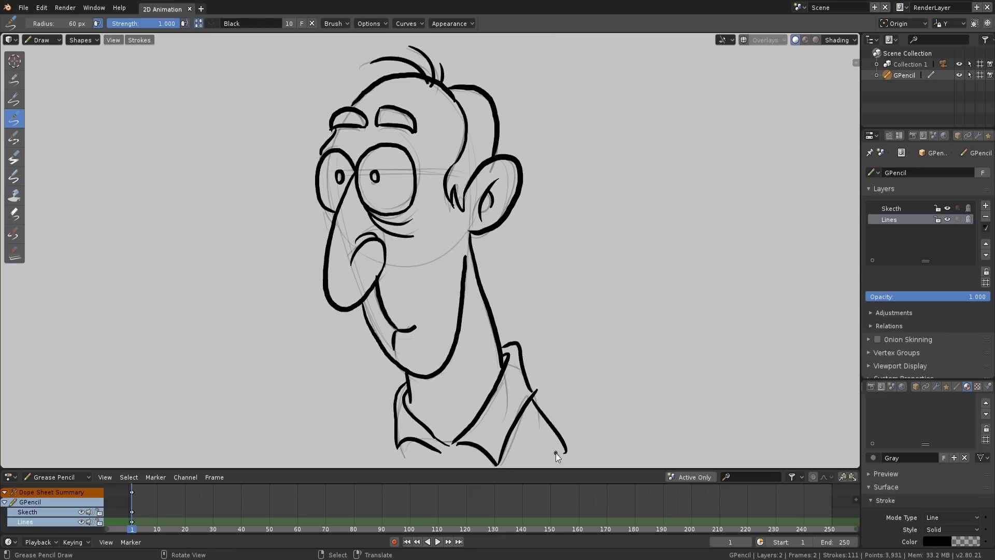
Ink the small remaining lines on the far cheek beside the nose and save the file
{"action": "left_click_drag", "start_coordinate": [326, 210], "coordinate": [330, 228]}
{"action": "left_click_drag", "start_coordinate": [346, 252], "coordinate": [347, 255]}
{"action": "key", "text": "ctrl+s"}
Switch to Sculpt Mode and smooth the inked strokes across the face, ear and head, adjusting the brush strength
{"action": "left_click", "coordinate": [46, 42]}
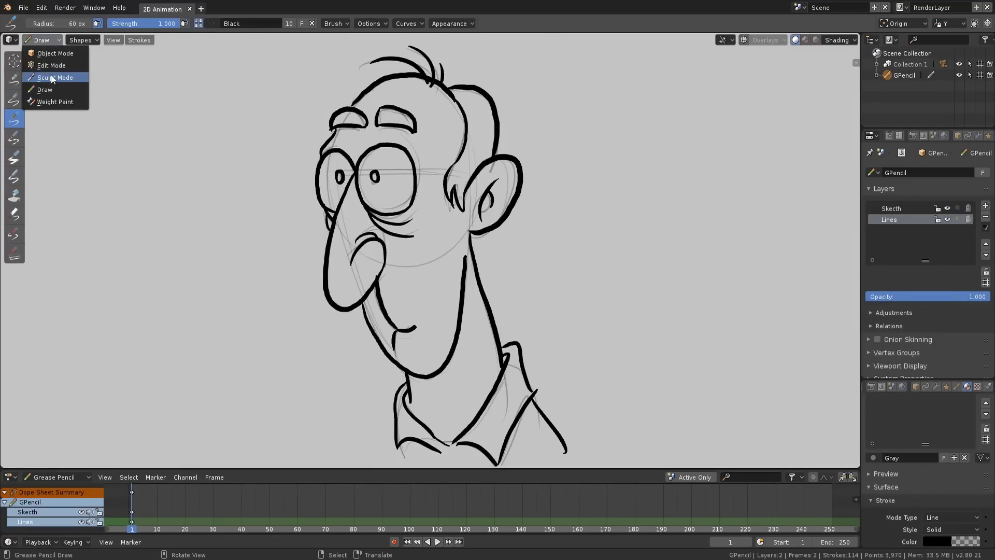
{"action": "left_click", "coordinate": [53, 78]}
{"action": "mouse_move", "coordinate": [329, 287]}
{"action": "left_mouse_down"}
{"action": "mouse_move", "coordinate": [325, 244]}
{"action": "mouse_move", "coordinate": [326, 280]}
{"action": "mouse_move", "coordinate": [366, 311]}
{"action": "mouse_move", "coordinate": [380, 256]}
{"action": "mouse_move", "coordinate": [380, 301]}
{"action": "mouse_move", "coordinate": [401, 364]}
{"action": "mouse_move", "coordinate": [463, 308]}
{"action": "mouse_move", "coordinate": [465, 264]}
{"action": "left_mouse_up"}
{"action": "mouse_move", "coordinate": [472, 248]}
{"action": "left_mouse_down"}
{"action": "mouse_move", "coordinate": [493, 348]}
{"action": "mouse_move", "coordinate": [520, 177]}
{"action": "mouse_move", "coordinate": [513, 164]}
{"action": "left_mouse_up"}
{"action": "left_click_drag", "start_coordinate": [119, 25], "coordinate": [134, 26]}
{"action": "mouse_move", "coordinate": [468, 178]}
{"action": "left_mouse_down"}
{"action": "mouse_move", "coordinate": [499, 221]}
{"action": "mouse_move", "coordinate": [480, 228]}
{"action": "left_mouse_up"}
{"action": "mouse_move", "coordinate": [468, 92]}
{"action": "left_mouse_down"}
{"action": "mouse_move", "coordinate": [426, 58]}
{"action": "mouse_move", "coordinate": [378, 85]}
{"action": "mouse_move", "coordinate": [338, 116]}
{"action": "mouse_move", "coordinate": [318, 190]}
{"action": "mouse_move", "coordinate": [375, 178]}
{"action": "mouse_move", "coordinate": [409, 187]}
{"action": "mouse_move", "coordinate": [390, 232]}
{"action": "mouse_move", "coordinate": [331, 217]}
{"action": "mouse_move", "coordinate": [524, 365]}
{"action": "mouse_move", "coordinate": [513, 409]}
{"action": "mouse_move", "coordinate": [436, 443]}
{"action": "mouse_move", "coordinate": [429, 381]}
{"action": "left_mouse_up"}
Reshape the eyes, the back of the head and the ear with the Push brush at 85 px radius
{"action": "left_click", "coordinate": [14, 156]}
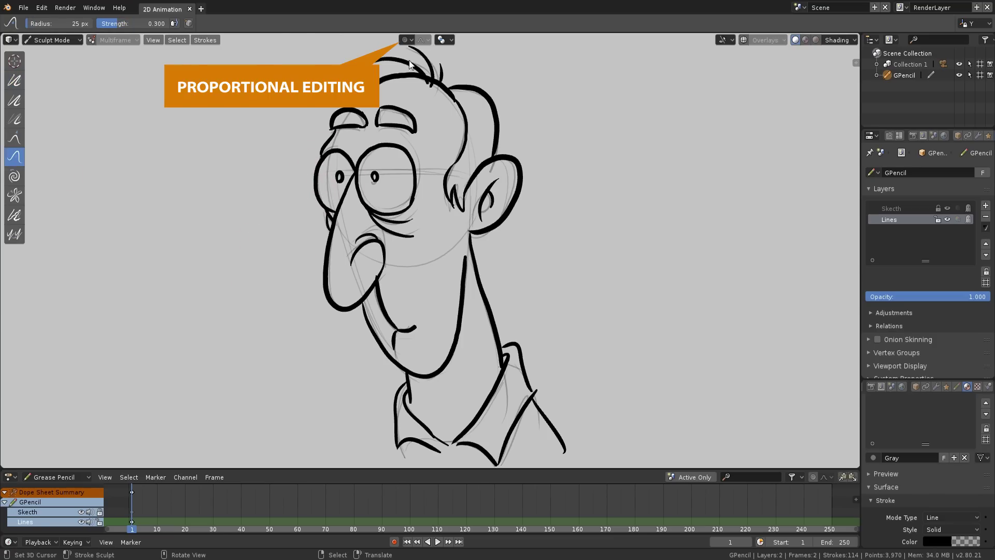
{"action": "key", "text": "f"}
{"action": "left_click", "coordinate": [372, 225]}
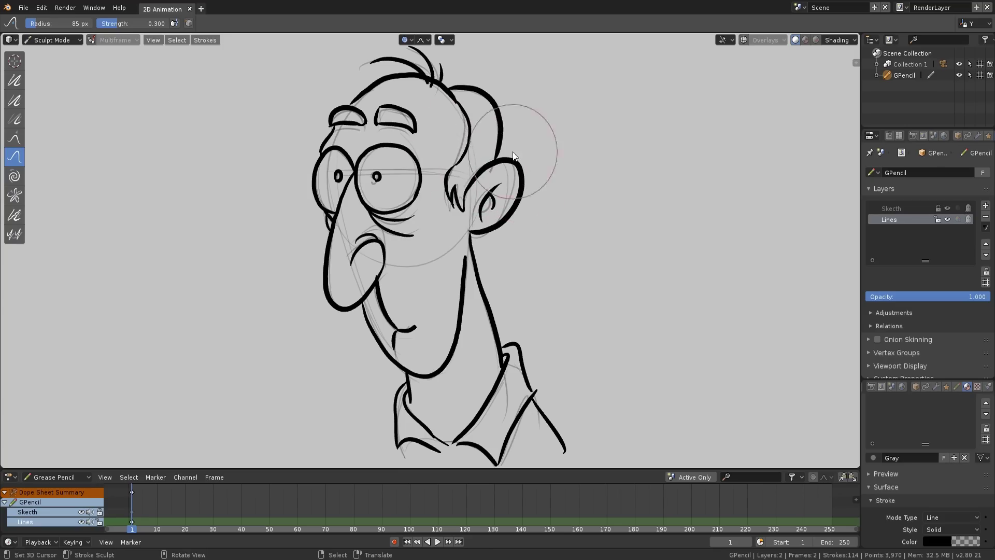
Reduce the Push brush radius to 35 px for the jaw line, then resize it and reshape the chin
{"action": "key", "text": "f"}
{"action": "left_click", "coordinate": [469, 284]}
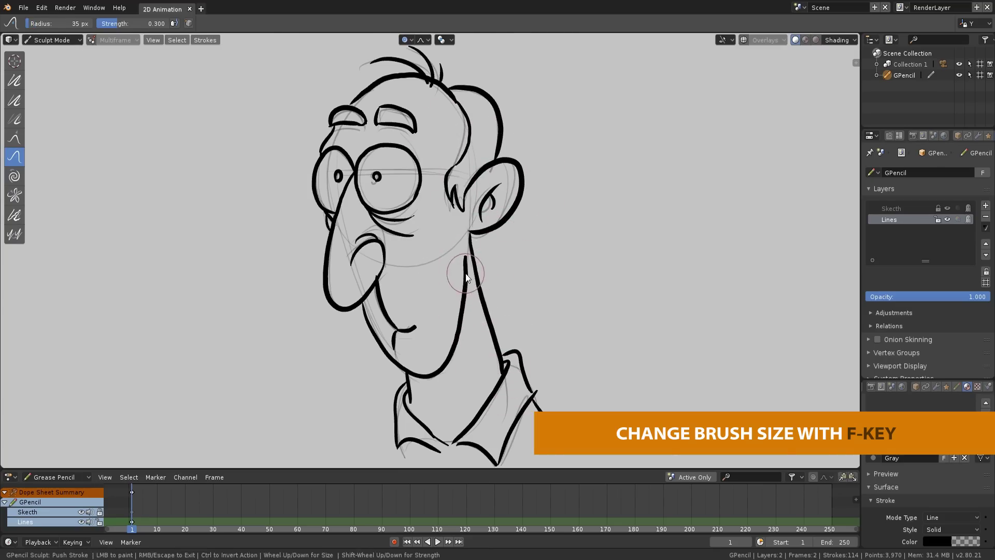
{"action": "key", "text": "f"}
{"action": "left_click", "coordinate": [446, 371]}
{"action": "left_click_drag", "start_coordinate": [446, 372], "coordinate": [415, 374]}
Resize the Push brush and reshape the collar, the shoulder line and the inner ear
{"action": "key", "text": "f"}
{"action": "left_click", "coordinate": [364, 350]}
{"action": "mouse_move", "coordinate": [395, 433]}
{"action": "left_mouse_down"}
{"action": "mouse_move", "coordinate": [405, 419]}
{"action": "mouse_move", "coordinate": [444, 440]}
{"action": "mouse_move", "coordinate": [497, 394]}
{"action": "mouse_move", "coordinate": [472, 429]}
{"action": "left_mouse_up"}
{"action": "left_click_drag", "start_coordinate": [542, 416], "coordinate": [557, 435]}
{"action": "left_click_drag", "start_coordinate": [489, 199], "coordinate": [485, 194]}
Thicken the nose, shoulder, jaw and collar lines with the Thickness brush, lowering its radius to 25 px and its strength to 0.245
{"action": "left_click", "coordinate": [14, 100]}
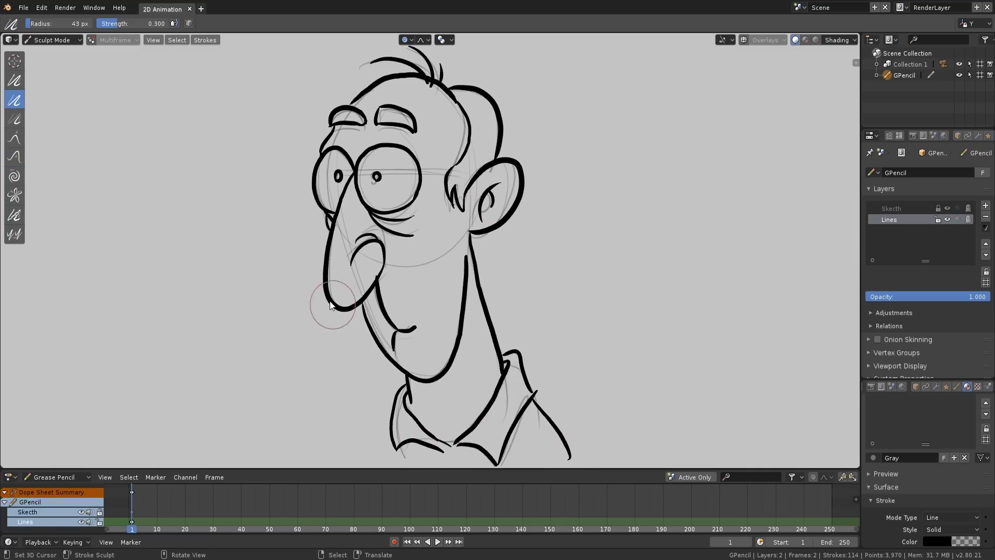
{"action": "left_click_drag", "start_coordinate": [321, 268], "coordinate": [339, 308]}
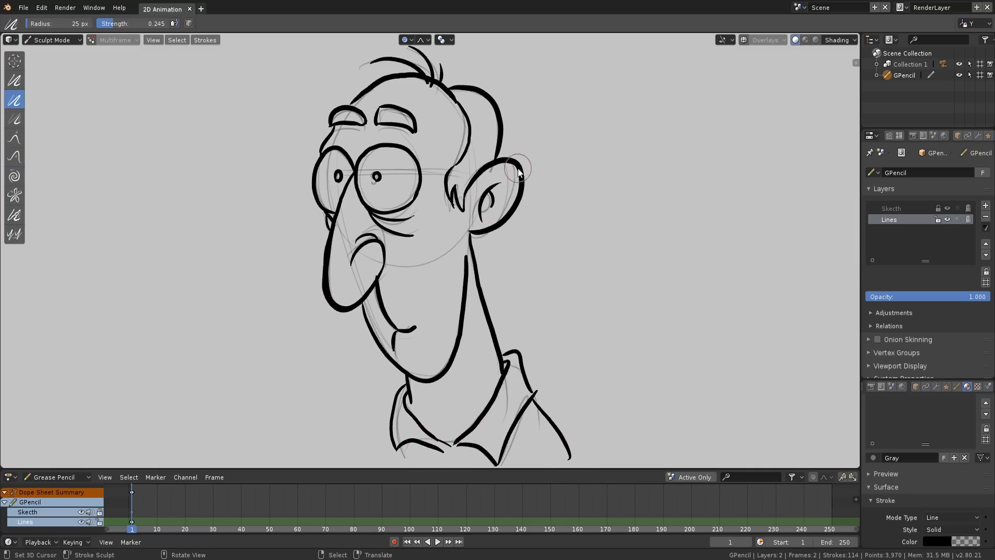
{"action": "left_click_drag", "start_coordinate": [535, 399], "coordinate": [573, 463]}
{"action": "mouse_move", "coordinate": [465, 303]}
{"action": "left_mouse_down"}
{"action": "mouse_move", "coordinate": [463, 337]}
{"action": "mouse_move", "coordinate": [409, 373]}
{"action": "mouse_move", "coordinate": [438, 378]}
{"action": "left_mouse_up"}
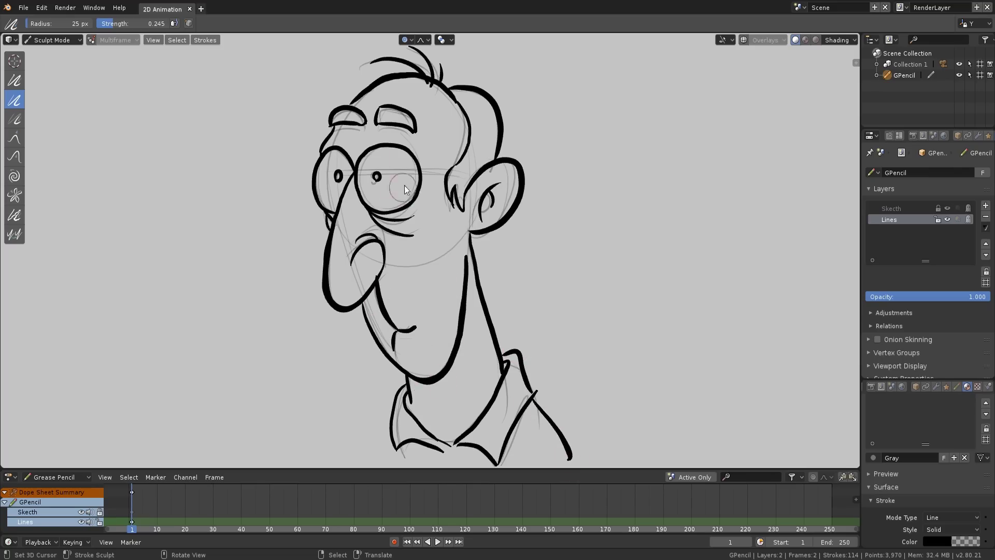
{"action": "left_click_drag", "start_coordinate": [388, 445], "coordinate": [396, 396]}
Hide the Skecth layer and switch the drawing to Edit Mode
{"action": "left_click", "coordinate": [948, 208]}
{"action": "left_click", "coordinate": [52, 40]}
{"action": "left_click", "coordinate": [57, 64]}
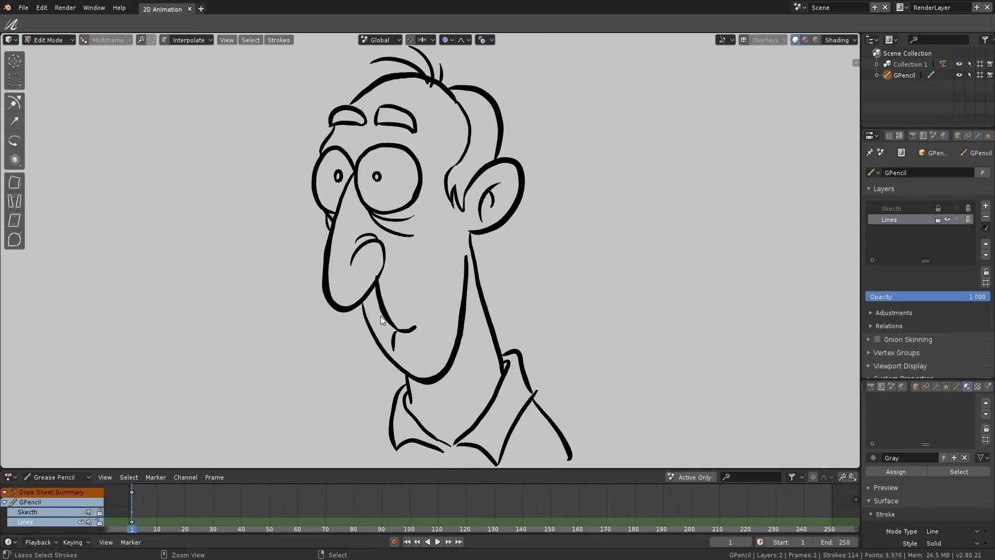
Delete the points at the upper end of the cheek line that overlap the nose outline
{"action": "scroll", "coordinate": [380, 316], "scroll_direction": "up", "scroll_amount": 7}
{"action": "left_click", "coordinate": [236, 344]}
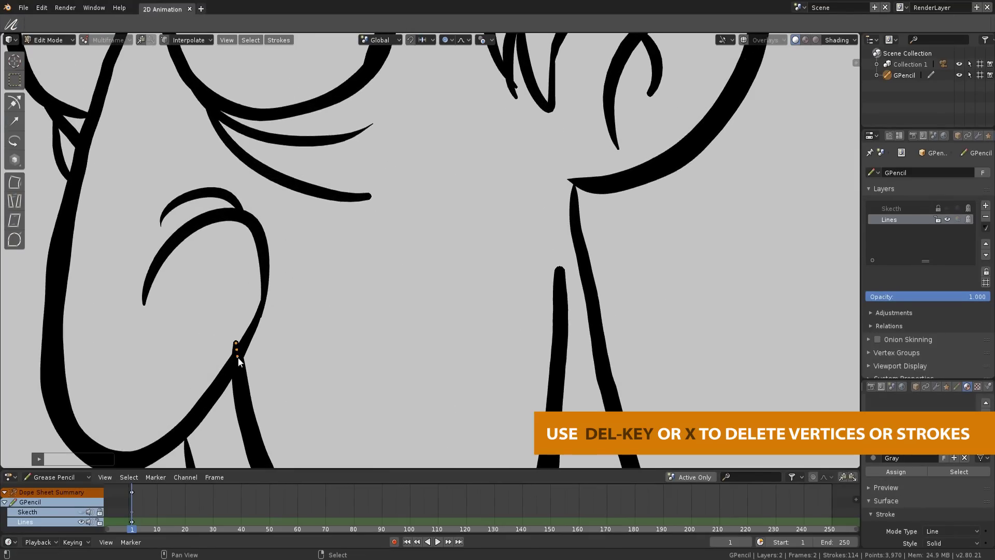
{"action": "key", "text": "x"}
{"action": "left_click", "coordinate": [239, 348]}
{"action": "key", "text": "x"}
{"action": "left_click", "coordinate": [234, 350]}
{"action": "right_click", "coordinate": [239, 356]}
{"action": "key", "text": "x"}
{"action": "left_click", "coordinate": [238, 357]}
Select the ear outline and move it slightly with proportional editing so the nearby strokes follow
{"action": "middle_click_drag", "start_coordinate": [490, 220], "coordinate": [489, 232], "text": "ctrl"}
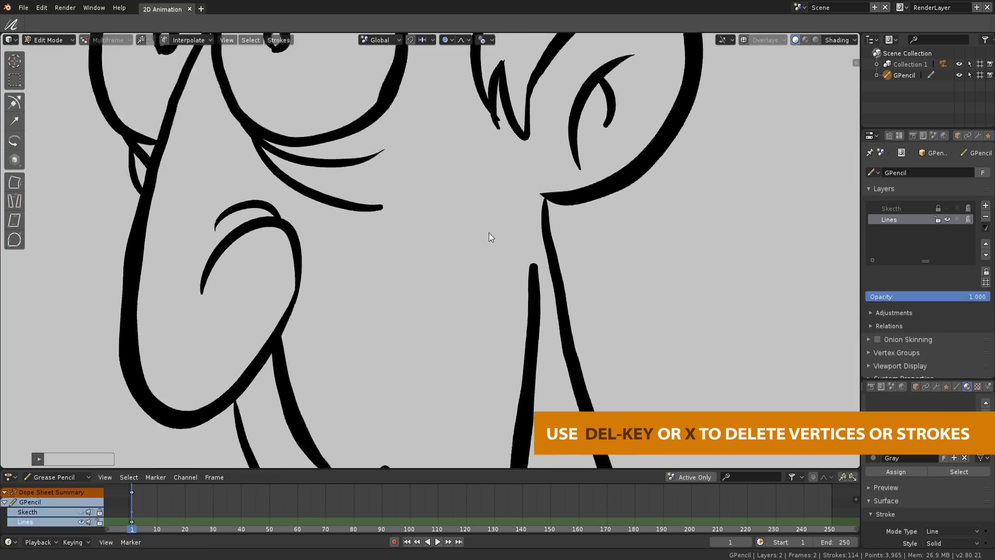
{"action": "scroll", "coordinate": [489, 232], "scroll_direction": "down", "scroll_amount": 5}
{"action": "left_click", "coordinate": [510, 202]}
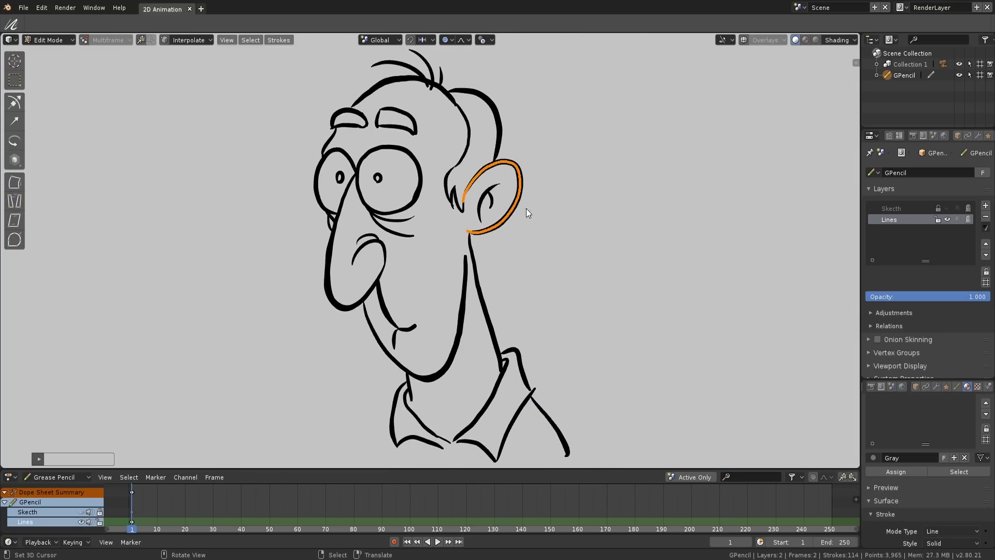
{"action": "key", "text": "g"}
{"action": "left_click", "coordinate": [533, 209]}
{"action": "key", "text": "g"}
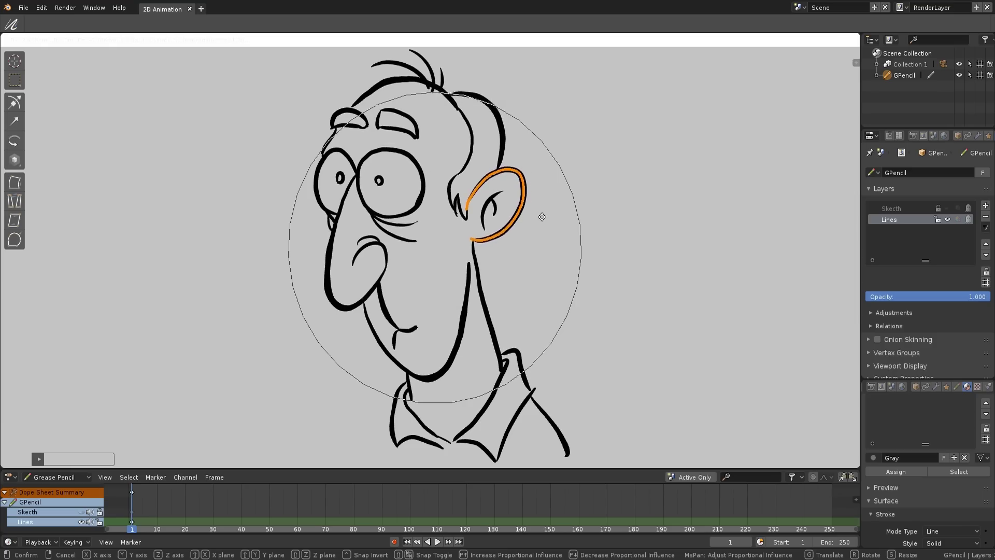
{"action": "left_click", "coordinate": [542, 209]}
Move the near eye's outline slightly with proportional editing and clear the selection
{"action": "left_click", "coordinate": [425, 175]}
{"action": "key", "text": "g"}
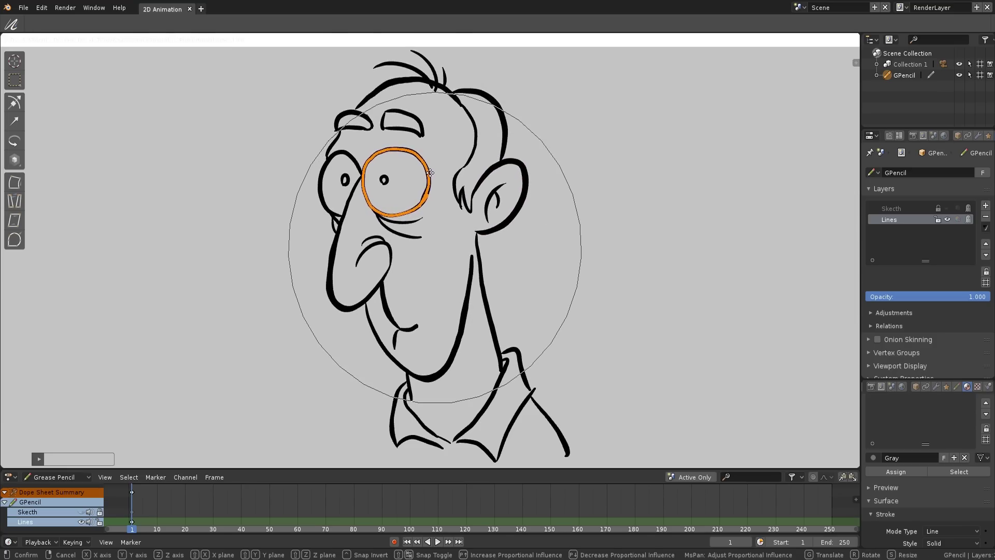
{"action": "left_click", "coordinate": [431, 174]}
{"action": "key", "text": "alt+a"}
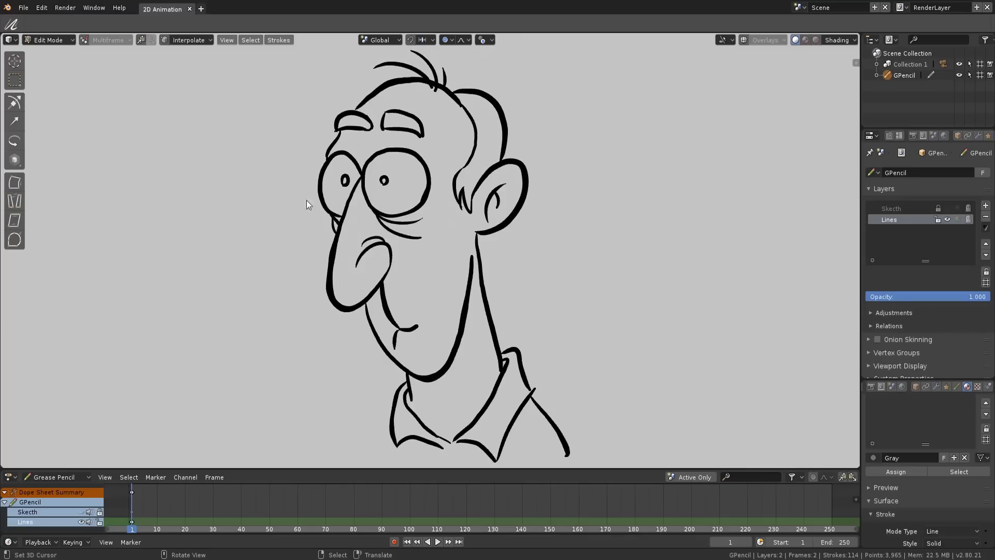
Return to Draw mode and ink the shirt's front edge, side line and button below the collar with Draw Ink
{"action": "left_click", "coordinate": [63, 39]}
{"action": "left_click", "coordinate": [53, 86]}
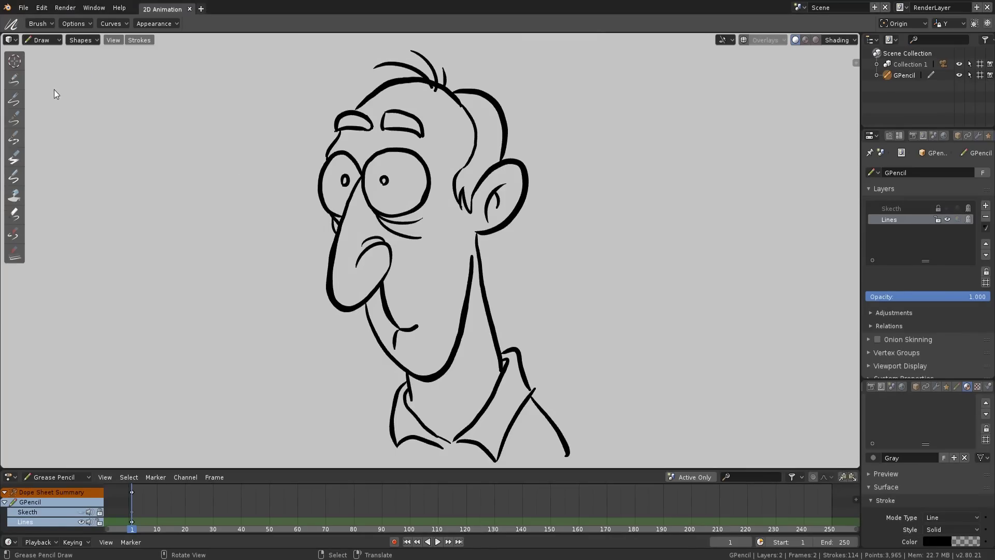
{"action": "left_click", "coordinate": [16, 117]}
{"action": "scroll", "coordinate": [418, 220], "scroll_direction": "down", "scroll_amount": 1}
{"action": "mouse_move", "coordinate": [431, 259]}
{"action": "middle_mouse_down", "text": "shift"}
{"action": "mouse_move", "coordinate": [417, 220]}
{"action": "mouse_move", "coordinate": [413, 236]}
{"action": "middle_mouse_up", "text": "shift"}
{"action": "left_click_drag", "start_coordinate": [395, 383], "coordinate": [389, 413]}
{"action": "mouse_move", "coordinate": [434, 383]}
{"action": "left_mouse_down"}
{"action": "mouse_move", "coordinate": [425, 405]}
{"action": "mouse_move", "coordinate": [440, 401]}
{"action": "left_mouse_up"}
{"action": "middle_click_drag", "start_coordinate": [440, 401], "coordinate": [407, 412], "text": "shift"}
{"action": "scroll", "coordinate": [916, 480], "scroll_direction": "down", "scroll_amount": 3}
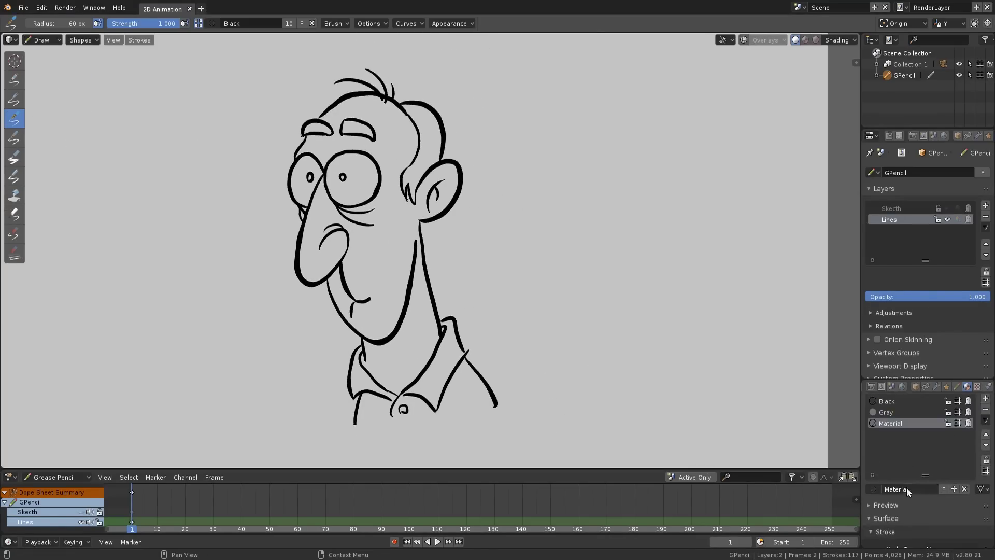
Give the new skin material an opaque tan fill and a fully transparent stroke
{"action": "left_click", "coordinate": [934, 516]}
{"action": "left_click_drag", "start_coordinate": [915, 418], "coordinate": [916, 414]}
{"action": "left_click", "coordinate": [972, 382]}
{"action": "left_click_drag", "start_coordinate": [915, 499], "coordinate": [985, 499]}
{"action": "left_click", "coordinate": [952, 469]}
{"action": "left_click_drag", "start_coordinate": [957, 454], "coordinate": [884, 454]}
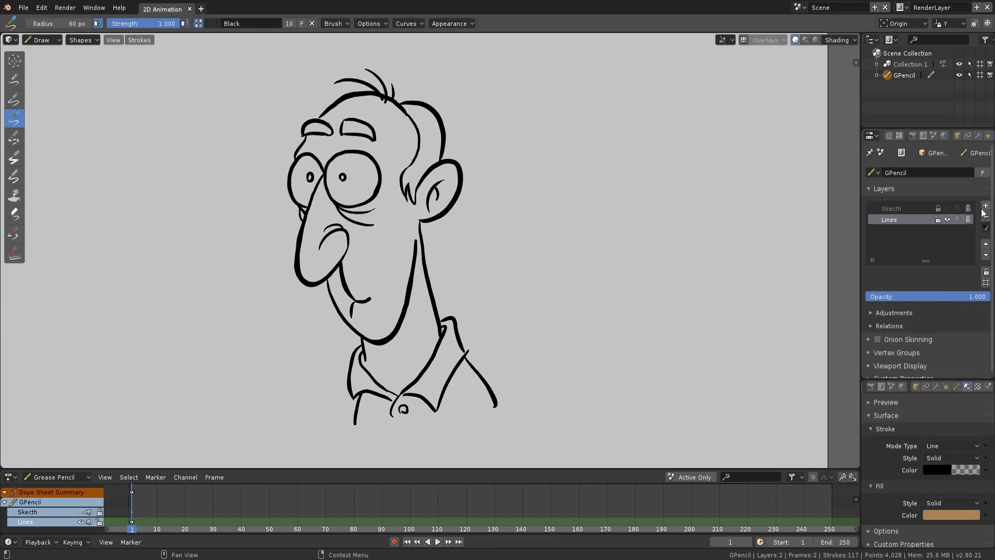
Enlarge the material settings area and add a new material named Eyes
{"action": "left_click_drag", "start_coordinate": [937, 379], "coordinate": [934, 327]}
{"action": "middle_click_drag", "start_coordinate": [933, 363], "coordinate": [934, 438]}
{"action": "left_click", "coordinate": [986, 370]}
{"action": "left_click", "coordinate": [901, 459]}
{"action": "double_click", "coordinate": [896, 406]}
{"action": "type", "text": "Shirt"}
{"action": "key", "text": "Return"}
Set the Eyes material to an opaque pale greenish-white fill and a fully transparent stroke
{"action": "scroll", "coordinate": [905, 452], "scroll_direction": "down", "scroll_amount": 3}
{"action": "left_click", "coordinate": [936, 512]}
{"action": "left_click", "coordinate": [971, 365]}
{"action": "left_click", "coordinate": [928, 392]}
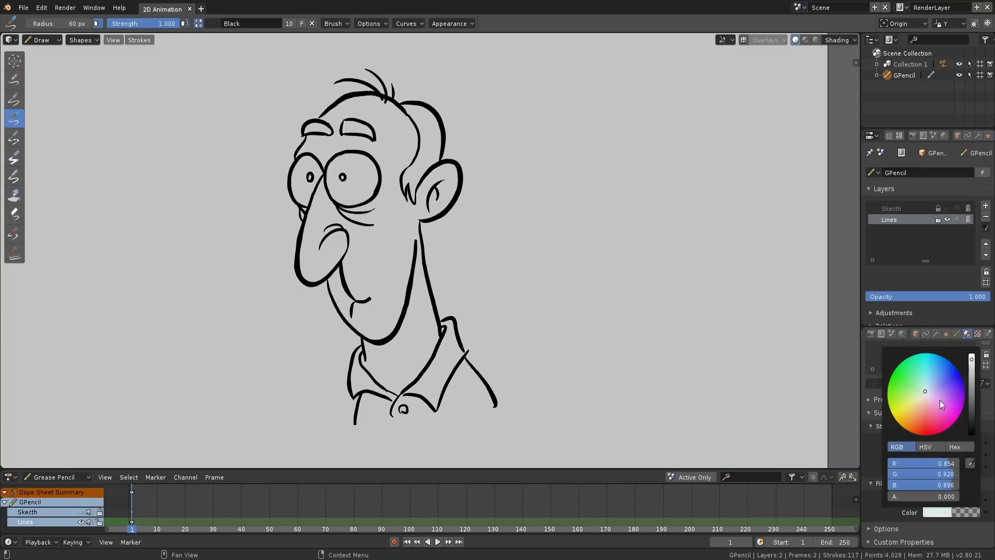
{"action": "left_click", "coordinate": [971, 366]}
{"action": "left_click", "coordinate": [925, 393]}
{"action": "left_click_drag", "start_coordinate": [933, 494], "coordinate": [985, 491]}
{"action": "left_click", "coordinate": [948, 466]}
{"action": "left_click_drag", "start_coordinate": [950, 452], "coordinate": [882, 452]}
Add a material named Hair with a dark brown fill and a transparent stroke
{"action": "middle_click_drag", "start_coordinate": [927, 356], "coordinate": [926, 434]}
{"action": "left_click", "coordinate": [986, 370]}
{"action": "left_click", "coordinate": [912, 462]}
{"action": "scroll", "coordinate": [924, 380], "scroll_direction": "down", "scroll_amount": 5}
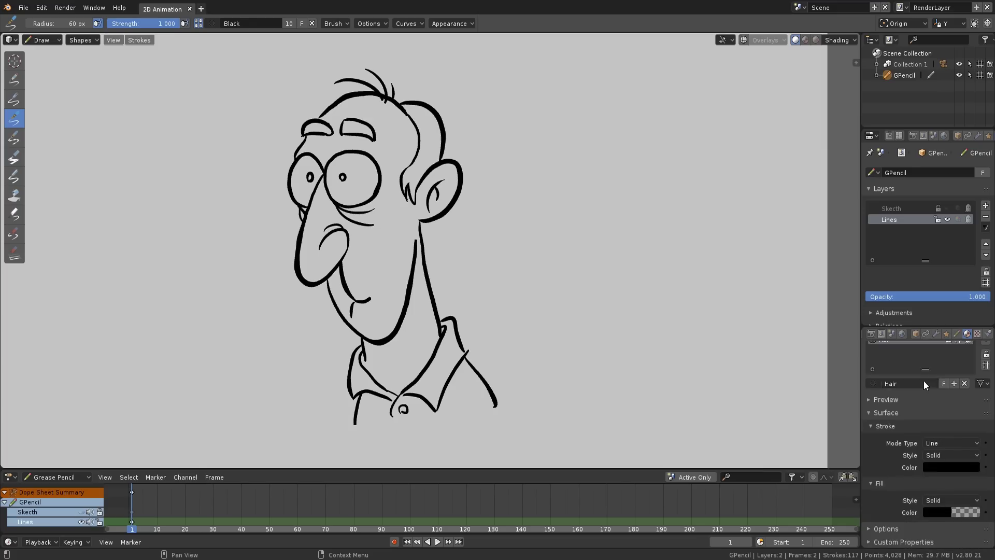
{"action": "left_click", "coordinate": [937, 512]}
{"action": "left_click", "coordinate": [916, 421]}
{"action": "scroll", "coordinate": [915, 421], "scroll_direction": "down", "scroll_amount": 6}
{"action": "left_click", "coordinate": [918, 416]}
{"action": "left_click", "coordinate": [937, 512]}
{"action": "left_click_drag", "start_coordinate": [928, 496], "coordinate": [965, 497]}
Create a Shirt material with a green fill and transparent stroke, and reselect the Hair material
{"action": "scroll", "coordinate": [913, 425], "scroll_direction": "up", "scroll_amount": 5}
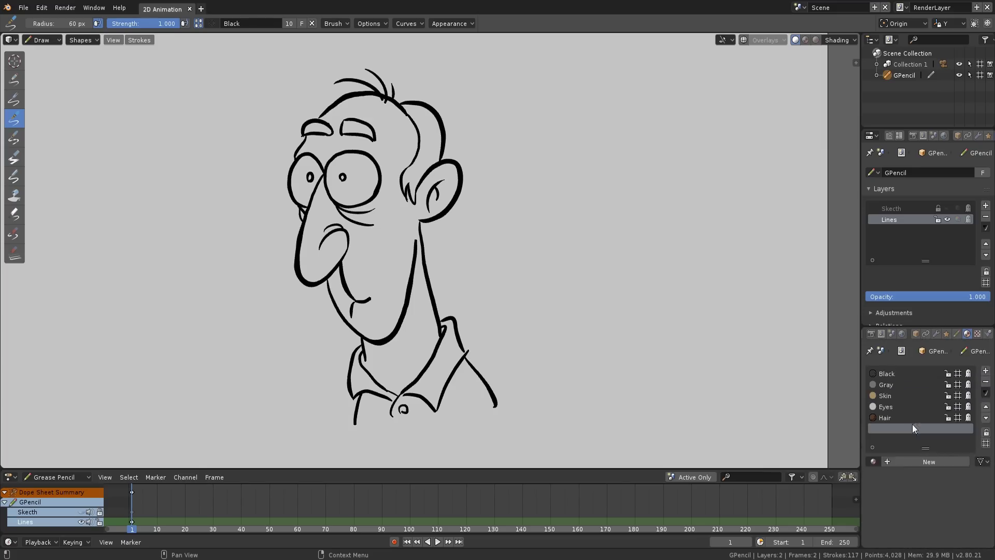
{"action": "scroll", "coordinate": [927, 498], "scroll_direction": "down", "scroll_amount": 5}
{"action": "left_click", "coordinate": [931, 468]}
{"action": "left_click", "coordinate": [937, 513]}
{"action": "left_click", "coordinate": [972, 381]}
{"action": "mouse_move", "coordinate": [916, 381]}
{"action": "left_mouse_down"}
{"action": "mouse_move", "coordinate": [915, 415]}
{"action": "mouse_move", "coordinate": [916, 389]}
{"action": "left_mouse_up"}
{"action": "mouse_move", "coordinate": [972, 382]}
{"action": "left_mouse_down"}
{"action": "mouse_move", "coordinate": [972, 392]}
{"action": "mouse_move", "coordinate": [916, 376]}
{"action": "left_mouse_up"}
{"action": "scroll", "coordinate": [873, 455], "scroll_direction": "up", "scroll_amount": 1}
{"action": "left_click", "coordinate": [894, 357]}
{"action": "left_click", "coordinate": [937, 485]}
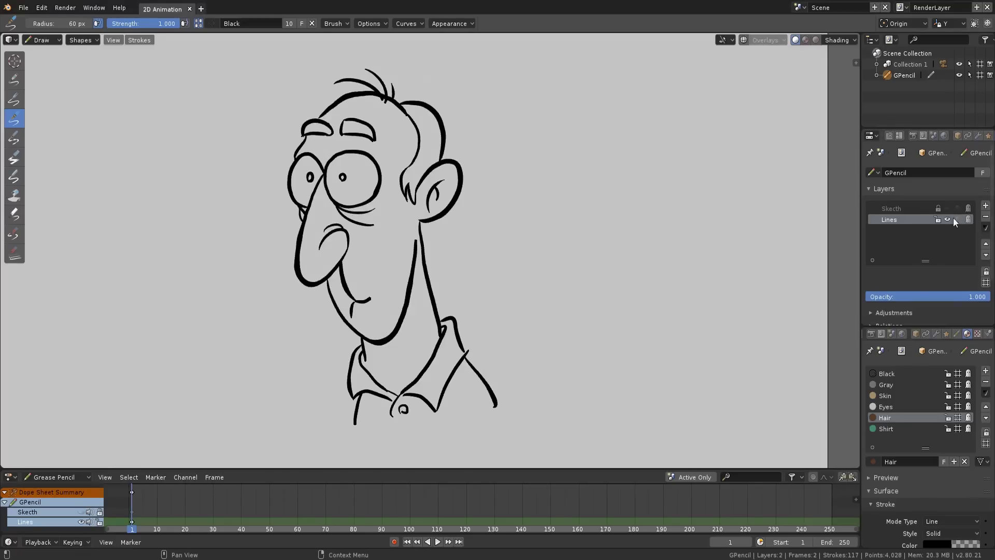
Add a layer named Colors and move it above the Skecth and Lines layers in the layer list
{"action": "left_click", "coordinate": [986, 205]}
{"action": "double_click", "coordinate": [904, 231]}
{"action": "type", "text": "Colors"}
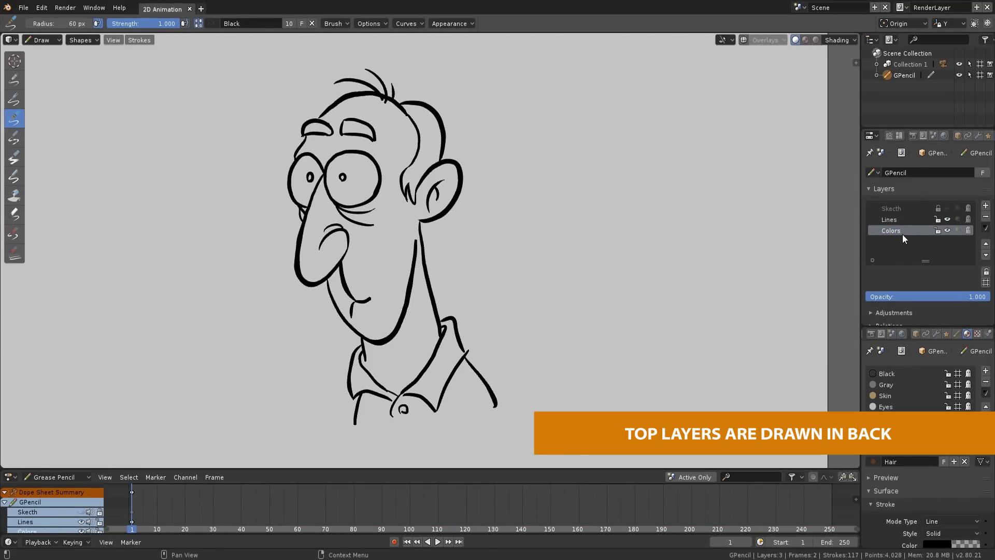
{"action": "left_click", "coordinate": [986, 244]}
{"action": "left_click", "coordinate": [987, 245]}
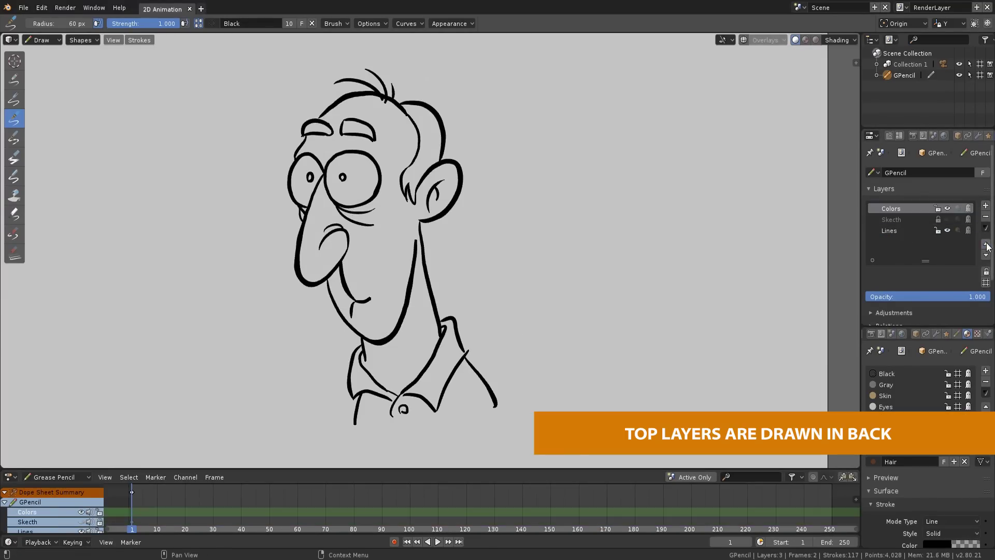
Fill both eyes using the Fill tool with the Eyes material and the boundary mode set to Control
{"action": "left_click", "coordinate": [15, 196]}
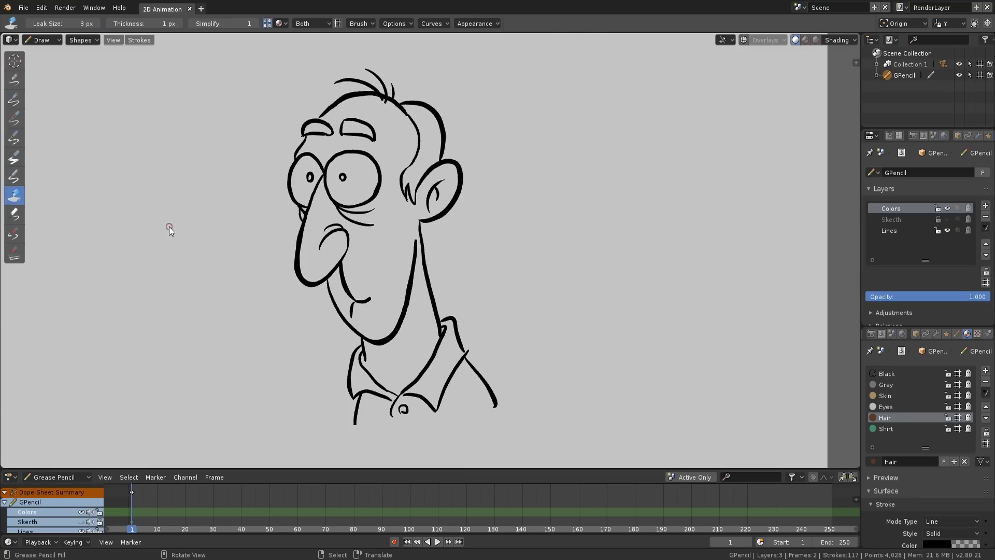
{"action": "left_click", "coordinate": [280, 24]}
{"action": "left_click", "coordinate": [325, 54]}
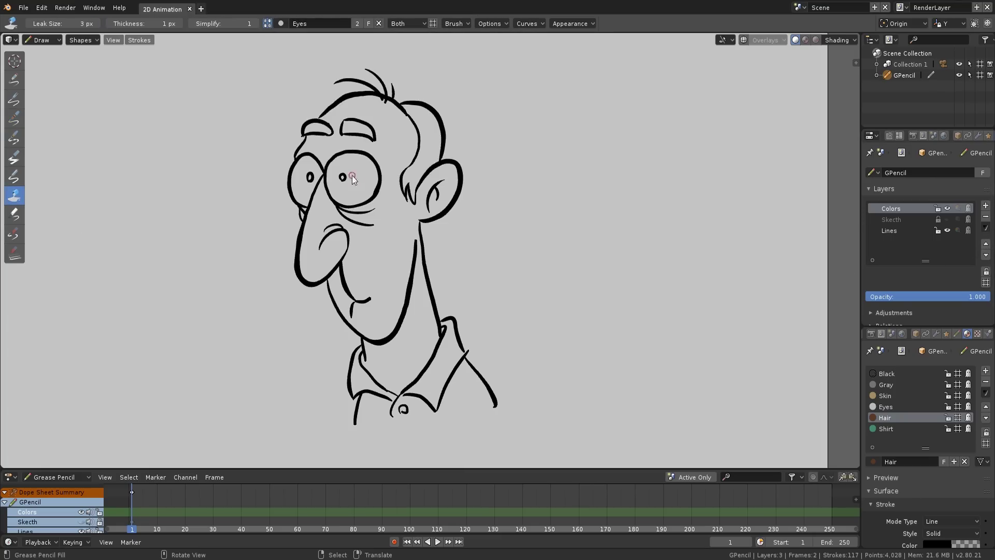
{"action": "left_click", "coordinate": [398, 23]}
{"action": "left_click", "coordinate": [394, 78]}
{"action": "left_click", "coordinate": [363, 171]}
{"action": "left_click", "coordinate": [311, 170]}
Fill the collar and shirt body with the Shirt material, closing the shirt's open lower edge with a temporary boundary line
{"action": "left_click", "coordinate": [281, 24]}
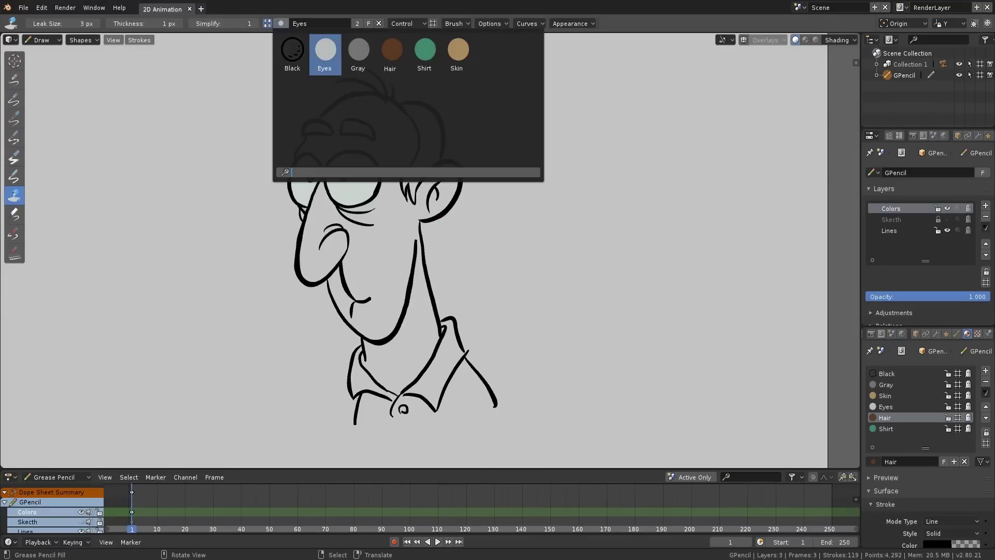
{"action": "left_click", "coordinate": [425, 52]}
{"action": "left_click", "coordinate": [441, 378]}
{"action": "key", "text": "ctrl+z"}
{"action": "scroll", "coordinate": [463, 321], "scroll_direction": "up", "scroll_amount": 4}
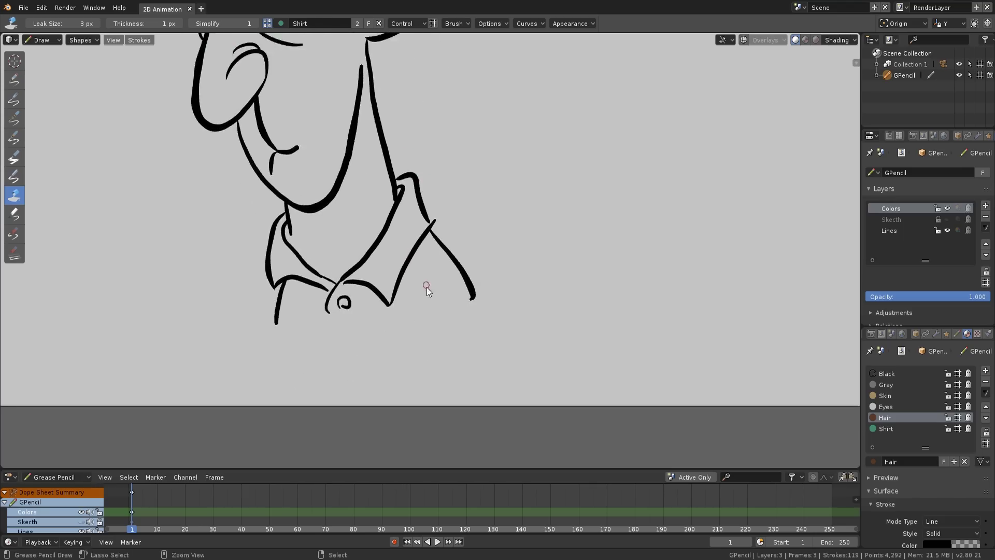
{"action": "scroll", "coordinate": [428, 287], "scroll_direction": "up", "scroll_amount": 4}
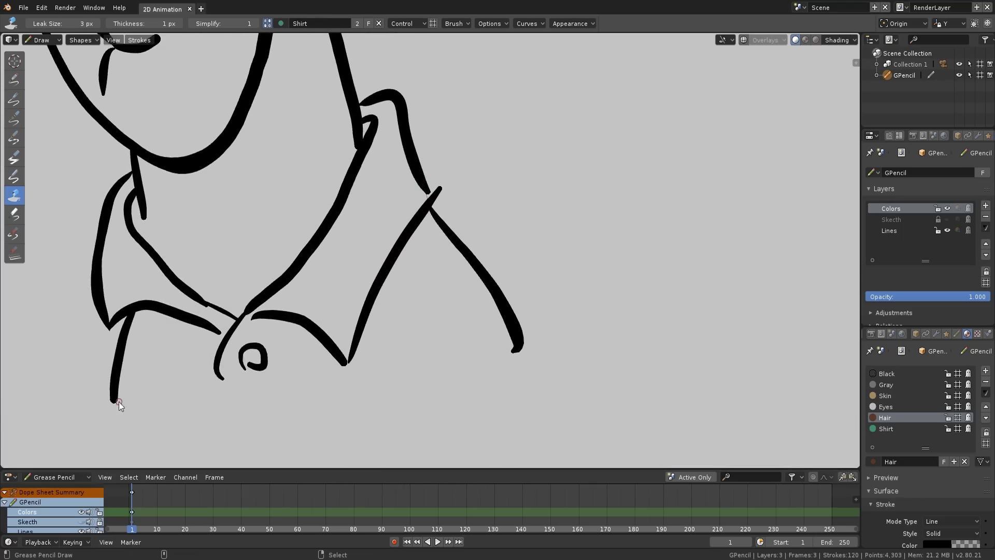
{"action": "scroll", "coordinate": [504, 323], "scroll_direction": "down", "scroll_amount": 6}
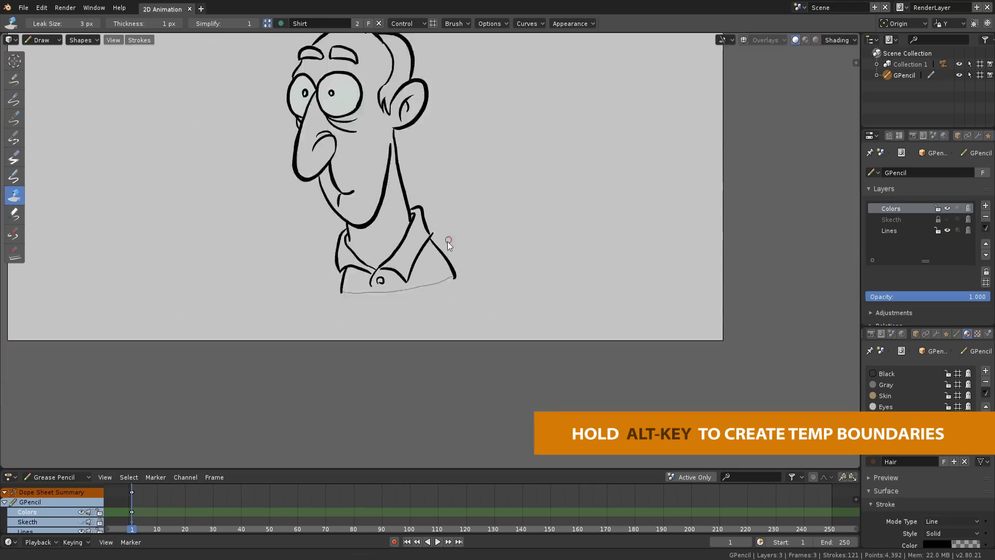
{"action": "left_click", "coordinate": [443, 344]}
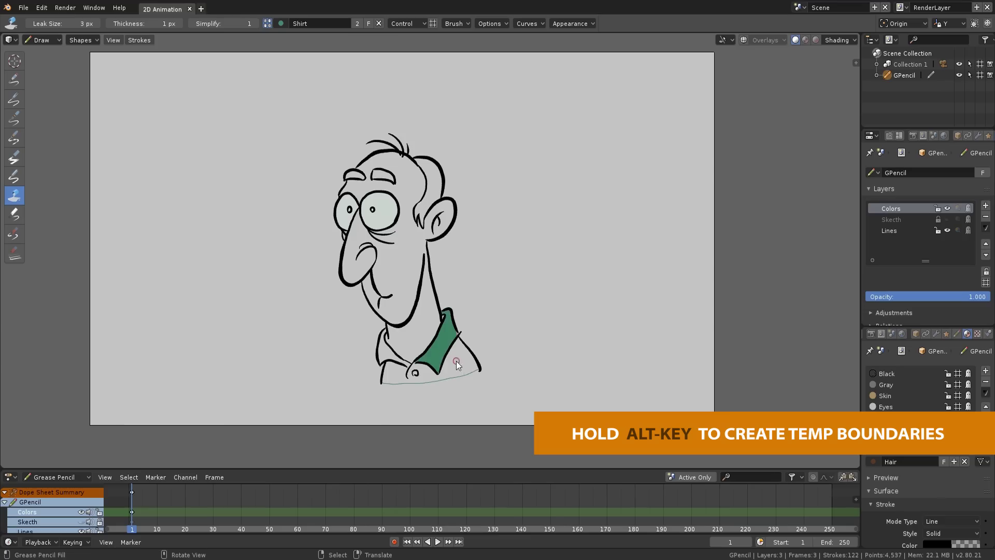
Hand-draw Shirt fill areas over the unfilled gaps along both sides and the front of the collar
{"action": "scroll", "coordinate": [455, 350], "scroll_direction": "up", "scroll_amount": 7}
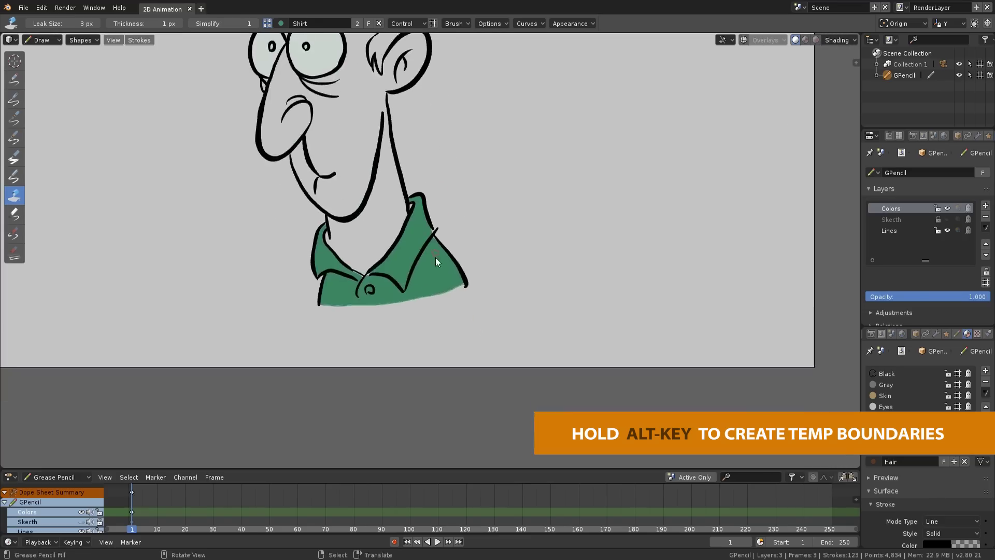
{"action": "middle_click_drag", "start_coordinate": [443, 174], "coordinate": [442, 179], "text": "ctrl"}
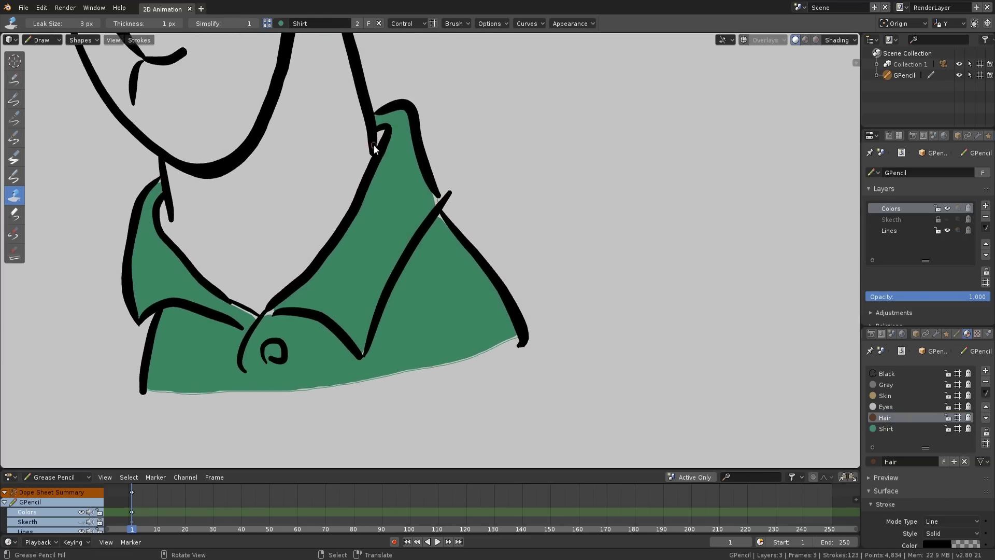
{"action": "mouse_move", "coordinate": [378, 166]}
{"action": "left_mouse_down", "text": "ctrl"}
{"action": "mouse_move", "coordinate": [384, 116]}
{"action": "mouse_move", "coordinate": [388, 161]}
{"action": "left_mouse_up", "text": "ctrl"}
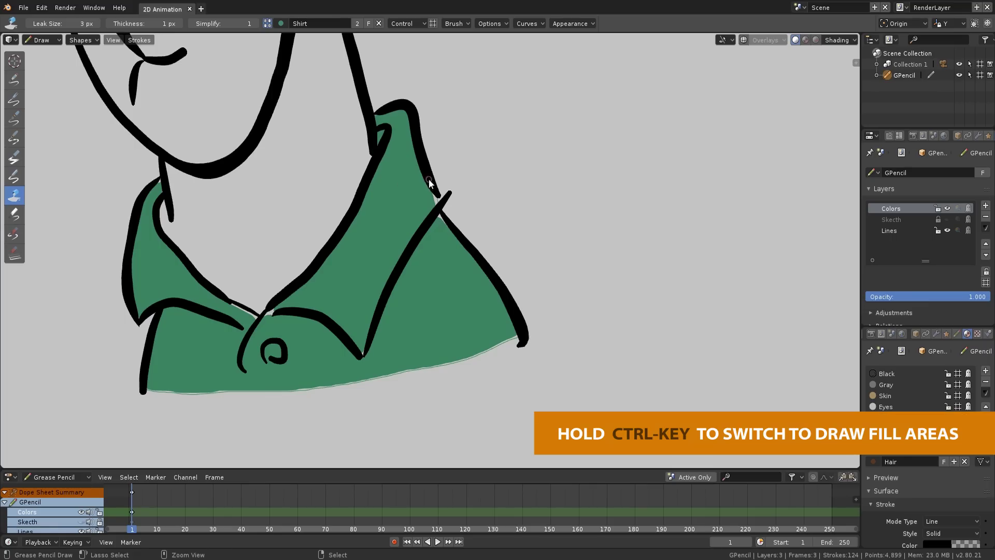
{"action": "left_click_drag", "start_coordinate": [282, 311], "coordinate": [226, 304], "text": "ctrl"}
{"action": "left_click_drag", "start_coordinate": [180, 183], "coordinate": [162, 181], "text": "ctrl"}
{"action": "mouse_move", "coordinate": [362, 124]}
{"action": "middle_mouse_down", "text": "ctrl"}
{"action": "mouse_move", "coordinate": [360, 217]}
{"action": "mouse_move", "coordinate": [416, 336]}
{"action": "middle_mouse_up", "text": "ctrl"}
{"action": "middle_click_drag", "start_coordinate": [447, 249], "coordinate": [454, 228], "text": "ctrl"}
Choose the Skin material and close the gap in the forehead outline above the far eyebrow with a temporary boundary line
{"action": "left_click", "coordinate": [283, 23]}
{"action": "left_click", "coordinate": [457, 51]}
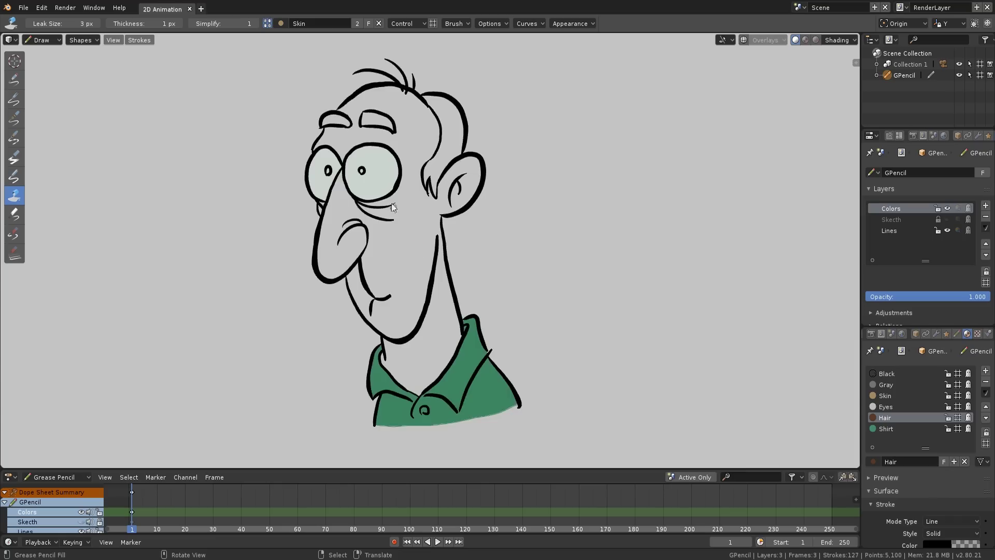
{"action": "scroll", "coordinate": [391, 203], "scroll_direction": "up", "scroll_amount": 2}
{"action": "middle_click_drag", "start_coordinate": [377, 177], "coordinate": [442, 318], "text": "shift"}
{"action": "scroll", "coordinate": [430, 251], "scroll_direction": "up", "scroll_amount": 4}
{"action": "left_click_drag", "start_coordinate": [284, 201], "coordinate": [306, 183], "text": "alt"}
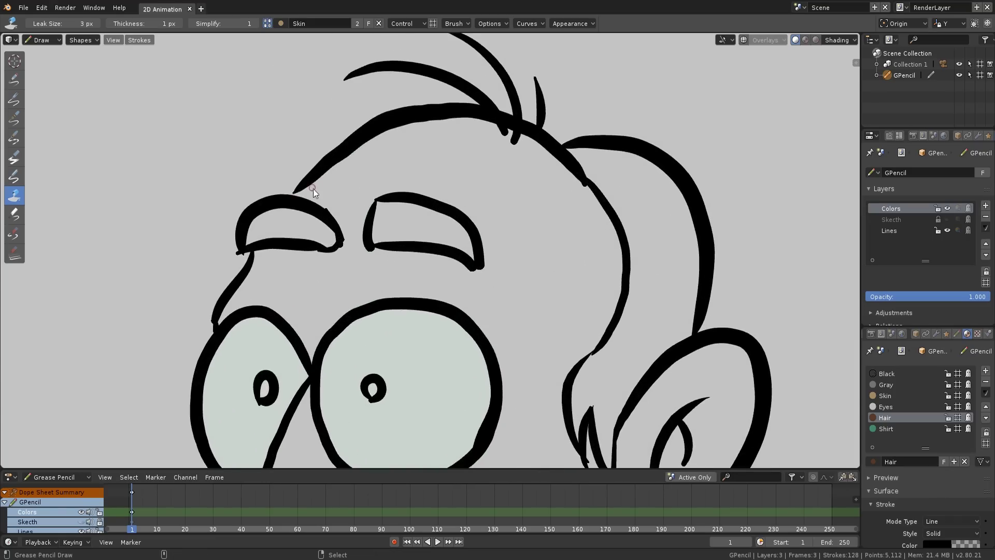
Fill the head and neck with the Skin material, including the small area beside the far eye
{"action": "scroll", "coordinate": [442, 263], "scroll_direction": "down", "scroll_amount": 6}
{"action": "middle_click_drag", "start_coordinate": [465, 257], "coordinate": [424, 181], "text": "shift"}
{"action": "left_click", "coordinate": [419, 185]}
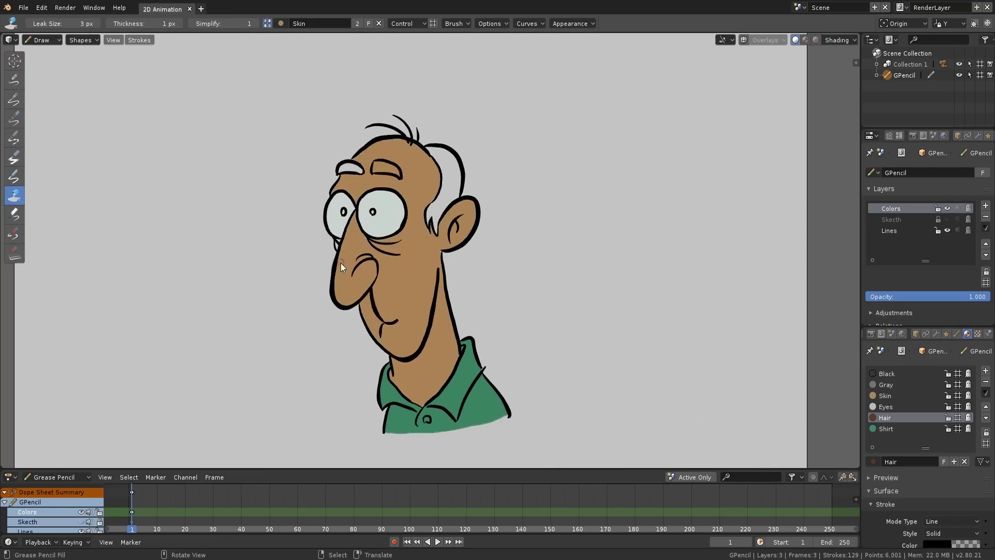
{"action": "scroll", "coordinate": [344, 257], "scroll_direction": "up", "scroll_amount": 4}
{"action": "left_click", "coordinate": [225, 239]}
Fill the hair behind the head and the far eyebrow with the Hair material, undoing the last misplaced fill
{"action": "scroll", "coordinate": [371, 237], "scroll_direction": "down", "scroll_amount": 3}
{"action": "left_click", "coordinate": [280, 23]}
{"action": "left_click", "coordinate": [392, 45]}
{"action": "left_click", "coordinate": [451, 136]}
{"action": "left_click", "coordinate": [360, 152]}
{"action": "key", "text": "ctrl+z"}
Set the fill boundary mode to Strokes and fill the near eyebrow with the Hair material
{"action": "scroll", "coordinate": [375, 111], "scroll_direction": "up", "scroll_amount": 4}
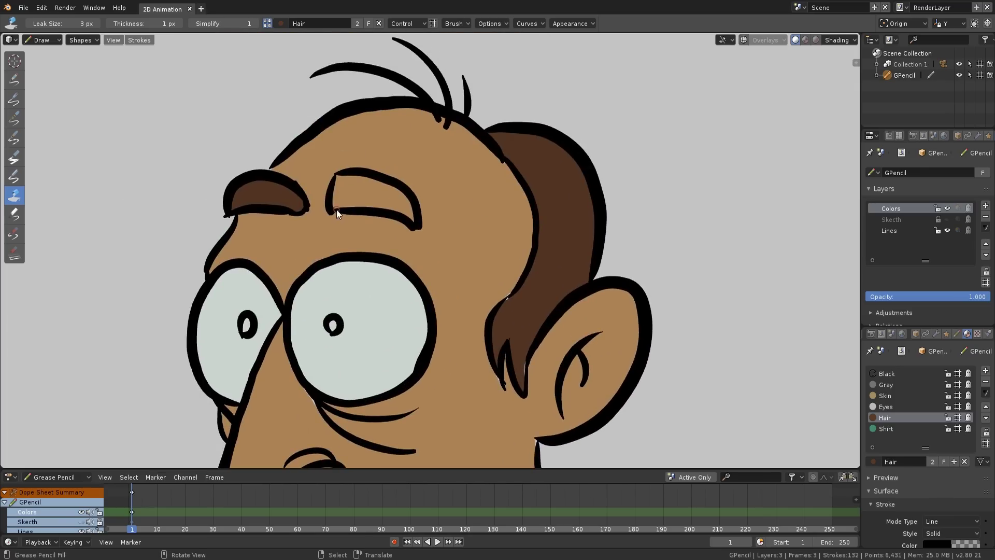
{"action": "left_click", "coordinate": [408, 23]}
{"action": "left_click", "coordinate": [409, 57]}
{"action": "left_click", "coordinate": [358, 181]}
{"action": "scroll", "coordinate": [397, 166], "scroll_direction": "down", "scroll_amount": 4}
{"action": "middle_click_drag", "start_coordinate": [391, 144], "coordinate": [394, 141], "text": "ctrl"}
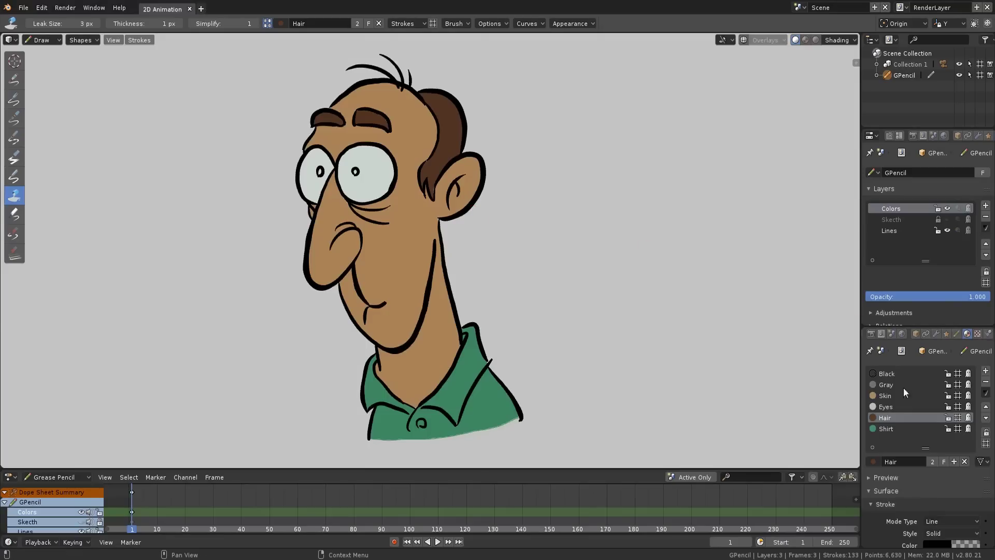
Add a new material named Shadows and make its stroke fully transparent
{"action": "left_click", "coordinate": [986, 371]}
{"action": "left_click", "coordinate": [893, 459]}
{"action": "type", "text": "Shd"}
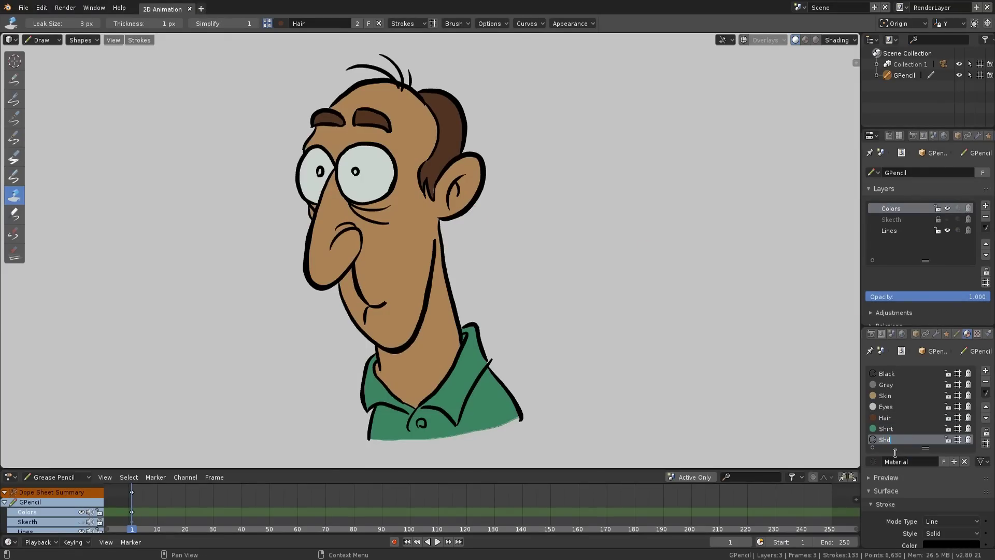
{"action": "middle_click_drag", "start_coordinate": [946, 472], "coordinate": [946, 393]}
{"action": "left_click", "coordinate": [940, 467]}
{"action": "left_click_drag", "start_coordinate": [931, 449], "coordinate": [860, 449]}
Set the Shadows fill to a very dark reddish brown (R 0.120, G 0.059, B 0.066) with alpha 0.600
{"action": "left_click", "coordinate": [940, 511]}
{"action": "left_click_drag", "start_coordinate": [897, 497], "coordinate": [935, 499]}
{"action": "left_click", "coordinate": [972, 416]}
{"action": "left_click", "coordinate": [926, 402]}
{"action": "left_click", "coordinate": [972, 425]}
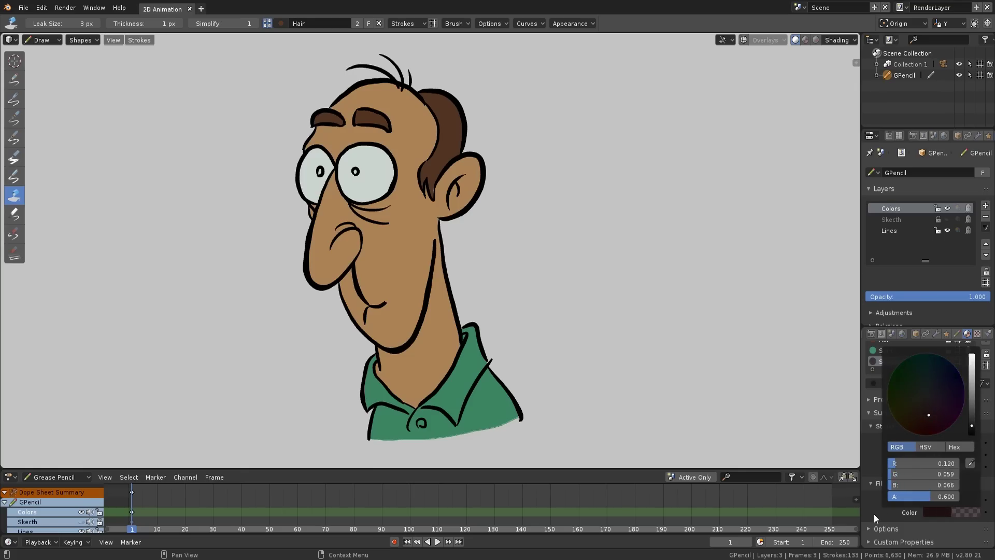
Draw shadow shapes under the chin, nose and eyes and on the shirt using Draw Ink with the Shadows material
{"action": "left_click", "coordinate": [14, 118]}
{"action": "left_click", "coordinate": [223, 23]}
{"action": "left_click", "coordinate": [357, 52]}
{"action": "mouse_move", "coordinate": [436, 252]}
{"action": "left_mouse_down"}
{"action": "mouse_move", "coordinate": [390, 368]}
{"action": "mouse_move", "coordinate": [383, 347]}
{"action": "left_mouse_up"}
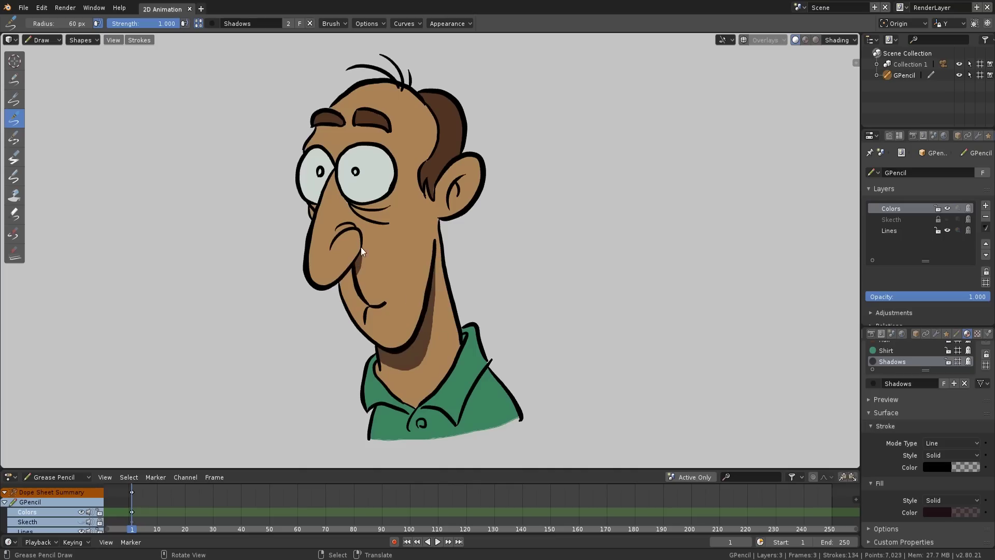
{"action": "mouse_move", "coordinate": [396, 157]}
{"action": "left_mouse_down"}
{"action": "mouse_move", "coordinate": [362, 209]}
{"action": "mouse_move", "coordinate": [392, 195]}
{"action": "left_mouse_up"}
{"action": "key", "text": "ctrl+z"}
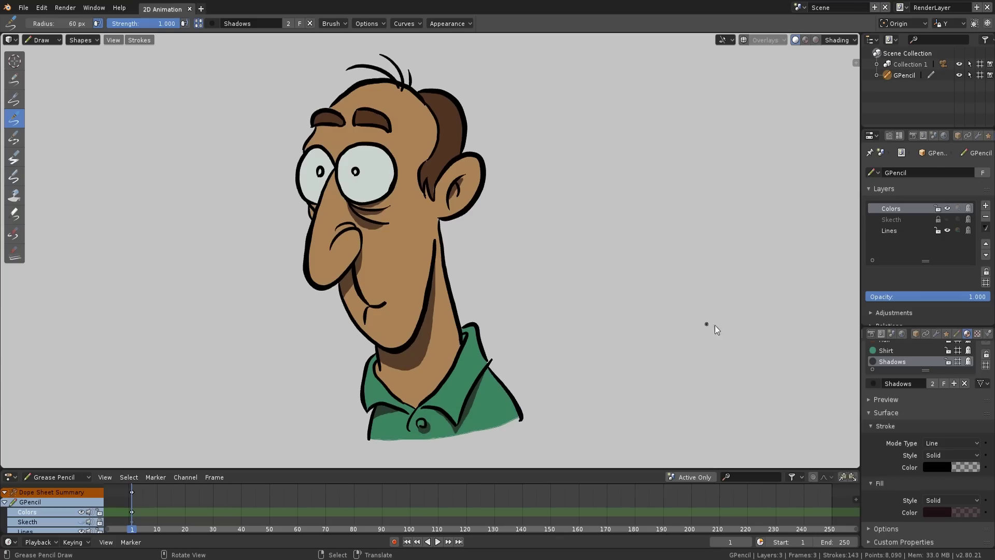
Lighten the Shadows material's fill colour and reduce its opacity
{"action": "left_click", "coordinate": [938, 510]}
{"action": "left_click_drag", "start_coordinate": [972, 425], "coordinate": [972, 415]}
{"action": "left_click_drag", "start_coordinate": [923, 495], "coordinate": [907, 496]}
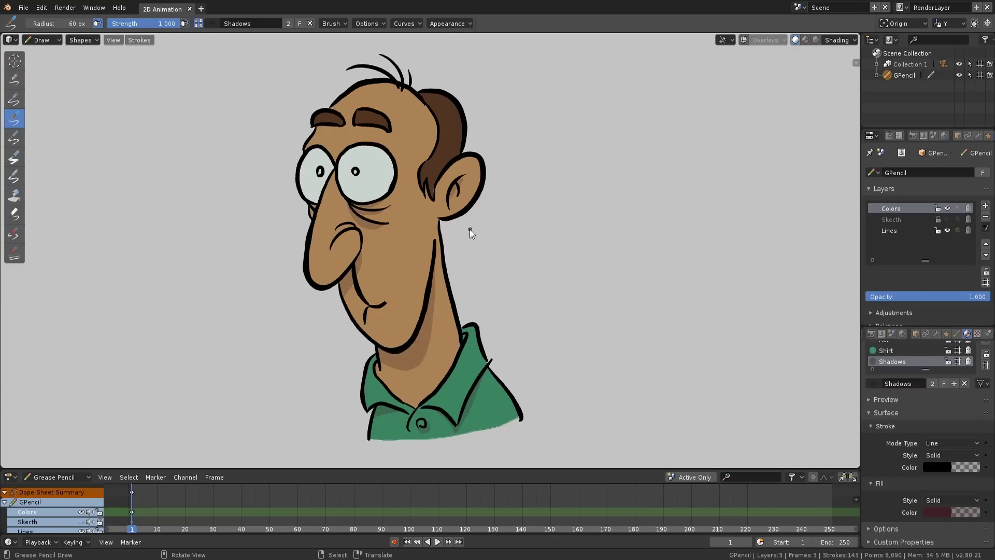
Enlarge the material list and add a new material named Lights
{"action": "left_click_drag", "start_coordinate": [925, 369], "coordinate": [926, 388]}
{"action": "left_click_drag", "start_coordinate": [991, 404], "coordinate": [990, 349]}
{"action": "left_click", "coordinate": [986, 370]}
{"action": "left_click", "coordinate": [914, 482]}
{"action": "double_click", "coordinate": [896, 450]}
{"action": "type", "text": "Lights"}
Set the Lights material's fill to light grey (RGB 0.867) and make its stroke fully transparent
{"action": "middle_click_drag", "start_coordinate": [907, 466], "coordinate": [906, 369]}
{"action": "left_click", "coordinate": [937, 514]}
{"action": "left_click_drag", "start_coordinate": [972, 394], "coordinate": [972, 366]}
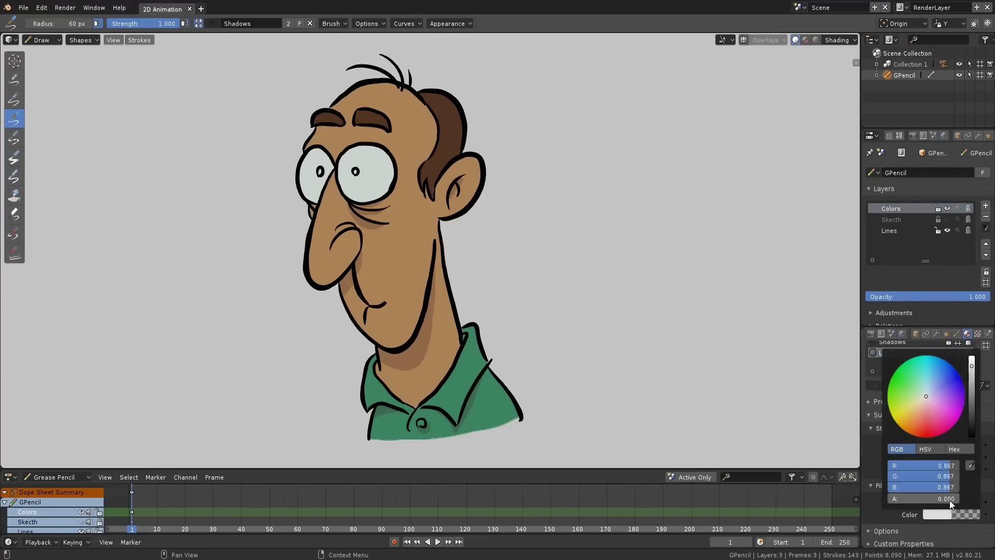
{"action": "left_click", "coordinate": [965, 469]}
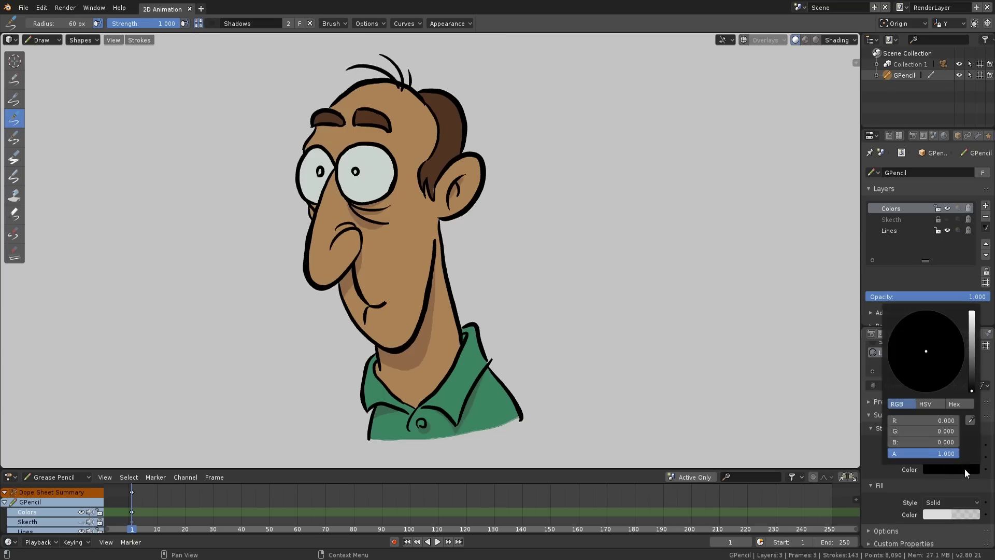
Draw a highlight along the nose's front edge with the Lights material and set the Lights fill alpha to 0.400
{"action": "left_click", "coordinate": [277, 23]}
{"action": "left_click", "coordinate": [361, 58]}
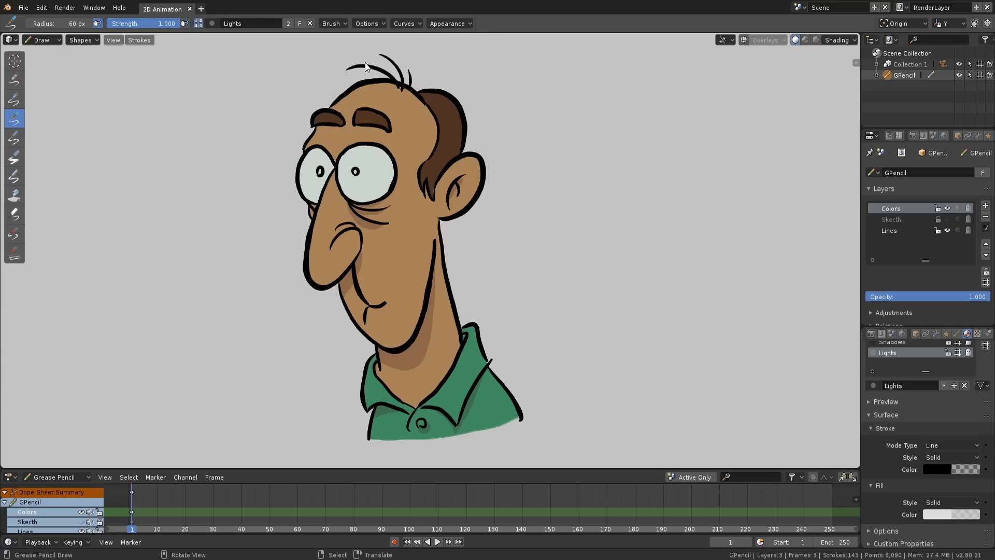
{"action": "mouse_move", "coordinate": [327, 208]}
{"action": "left_mouse_down"}
{"action": "mouse_move", "coordinate": [312, 265]}
{"action": "mouse_move", "coordinate": [319, 282]}
{"action": "mouse_move", "coordinate": [332, 176]}
{"action": "left_mouse_up"}
{"action": "left_click", "coordinate": [943, 514]}
{"action": "left_click_drag", "start_coordinate": [942, 497], "coordinate": [911, 494]}
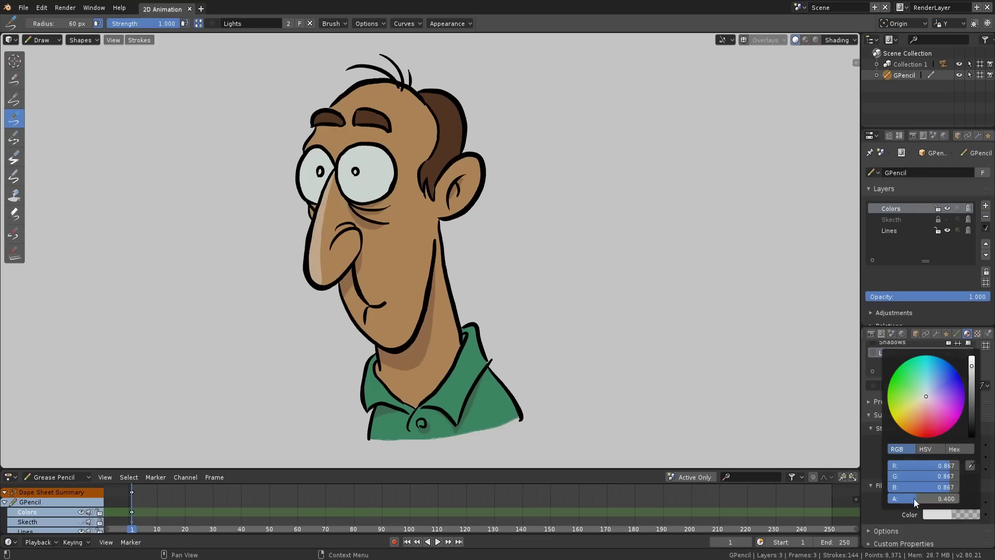
Draw more highlights on the cheek, forehead, collar and ear with the Lights material
{"action": "left_click_drag", "start_coordinate": [347, 272], "coordinate": [381, 346]}
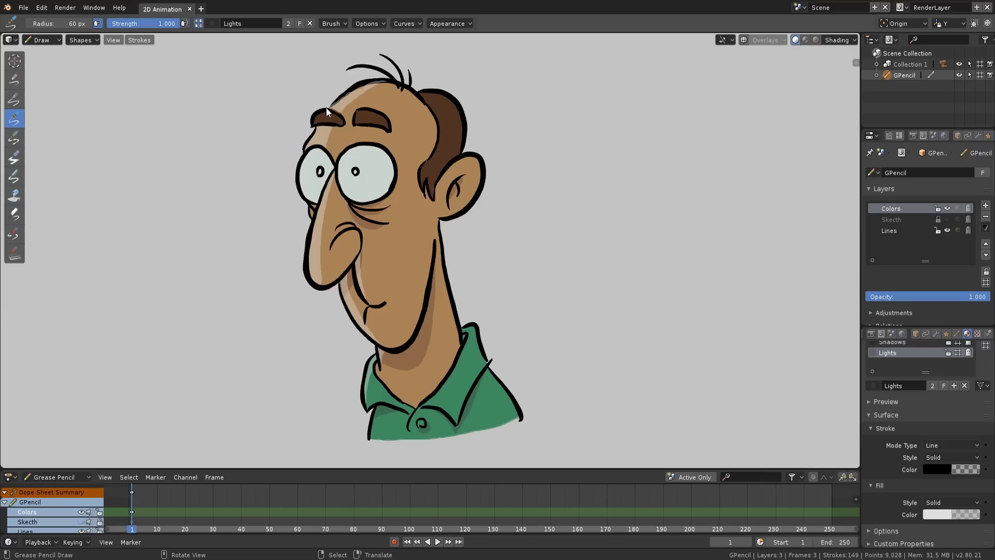
{"action": "left_click_drag", "start_coordinate": [434, 202], "coordinate": [481, 163]}
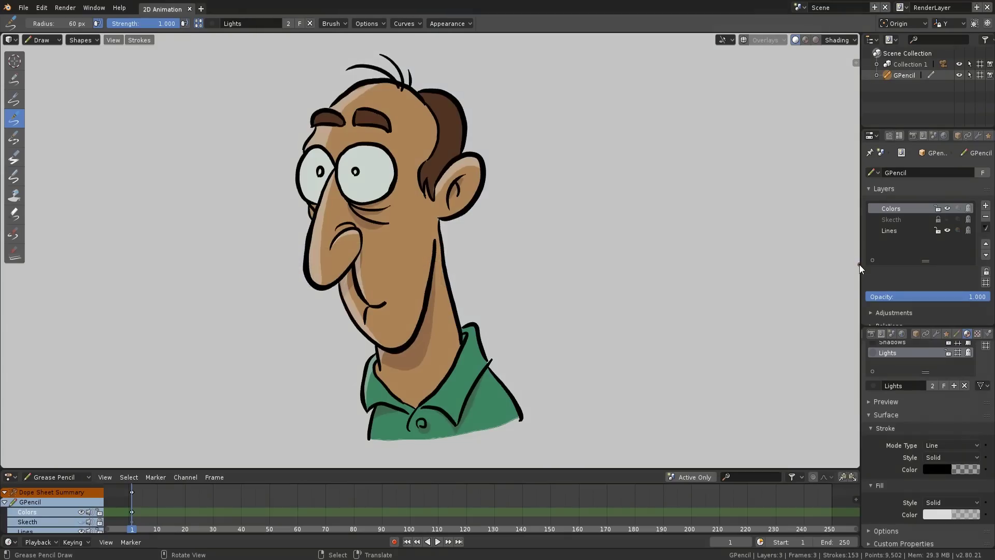
Enlarge the properties area and add a Tint modifier to the Grease Pencil object
{"action": "left_click_drag", "start_coordinate": [859, 265], "coordinate": [806, 273]}
{"action": "left_click", "coordinate": [922, 136]}
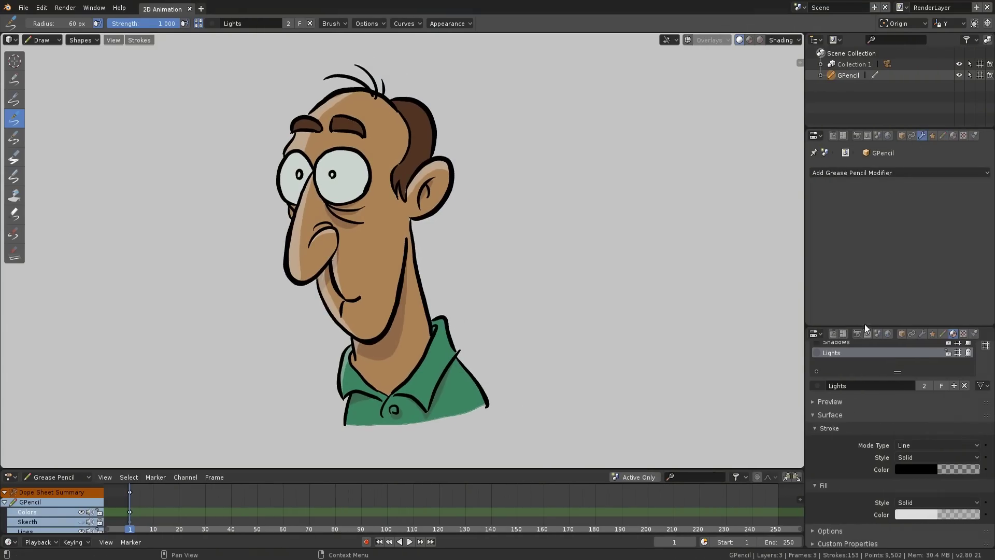
{"action": "left_click_drag", "start_coordinate": [864, 326], "coordinate": [856, 447]}
{"action": "left_click", "coordinate": [861, 173]}
{"action": "left_click", "coordinate": [930, 222]}
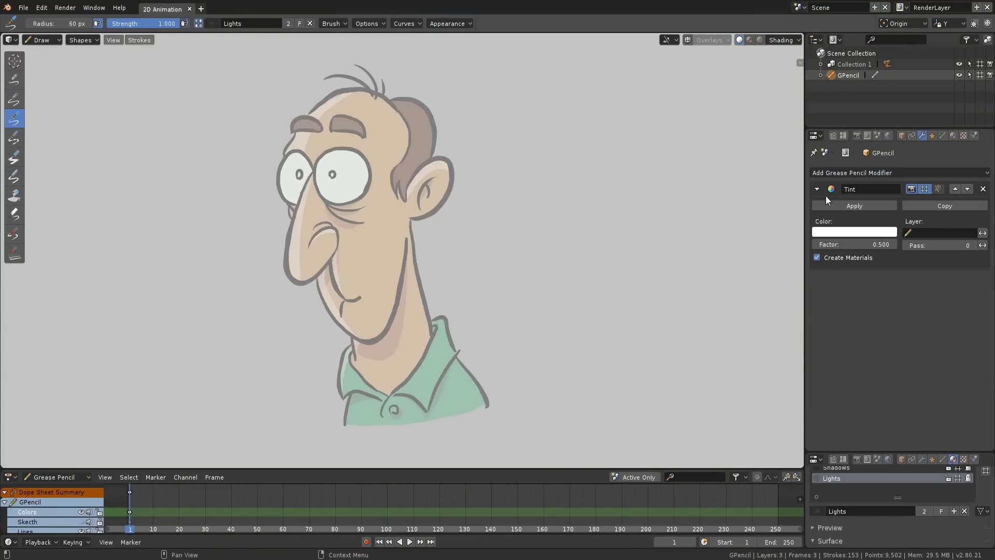
Set the Tint modifier's colour to salmon pink and make it affect every layer except Lines
{"action": "left_click", "coordinate": [853, 232]}
{"action": "left_click_drag", "start_coordinate": [845, 155], "coordinate": [840, 142]}
{"action": "left_click", "coordinate": [941, 233]}
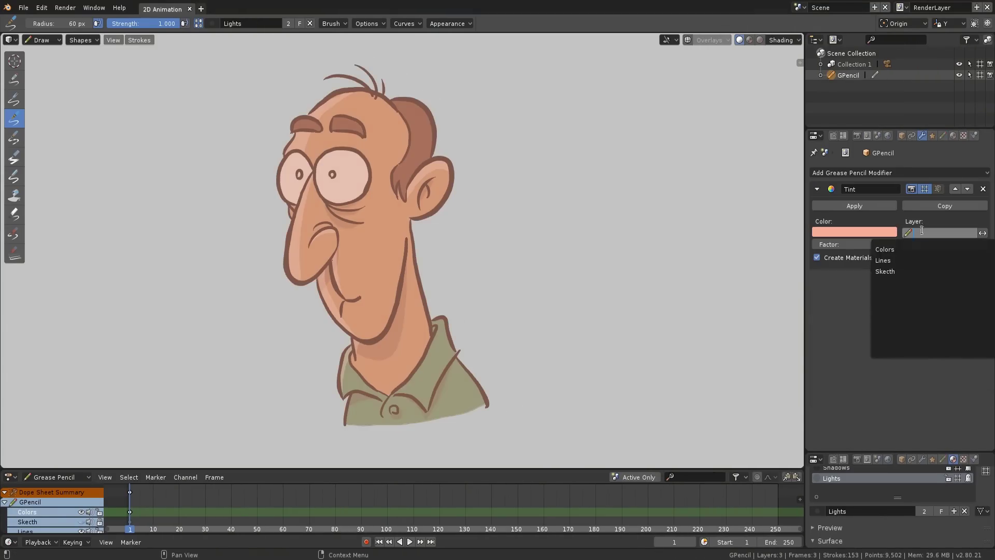
{"action": "left_click", "coordinate": [918, 259]}
{"action": "left_click", "coordinate": [983, 233]}
Adjust the Tint modifier to a light orange colour with a factor of 0.211
{"action": "left_click", "coordinate": [854, 231]}
{"action": "left_click", "coordinate": [841, 154]}
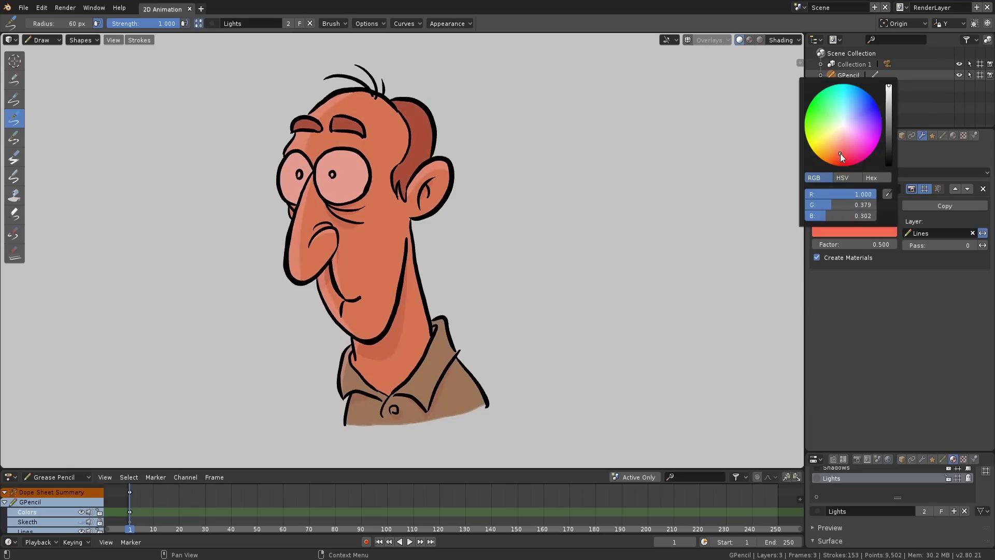
{"action": "left_click_drag", "start_coordinate": [855, 244], "coordinate": [708, 239]}
{"action": "left_click", "coordinate": [848, 232]}
{"action": "mouse_move", "coordinate": [832, 138]}
{"action": "left_mouse_down"}
{"action": "mouse_move", "coordinate": [858, 101]}
{"action": "mouse_move", "coordinate": [832, 121]}
{"action": "left_mouse_up"}
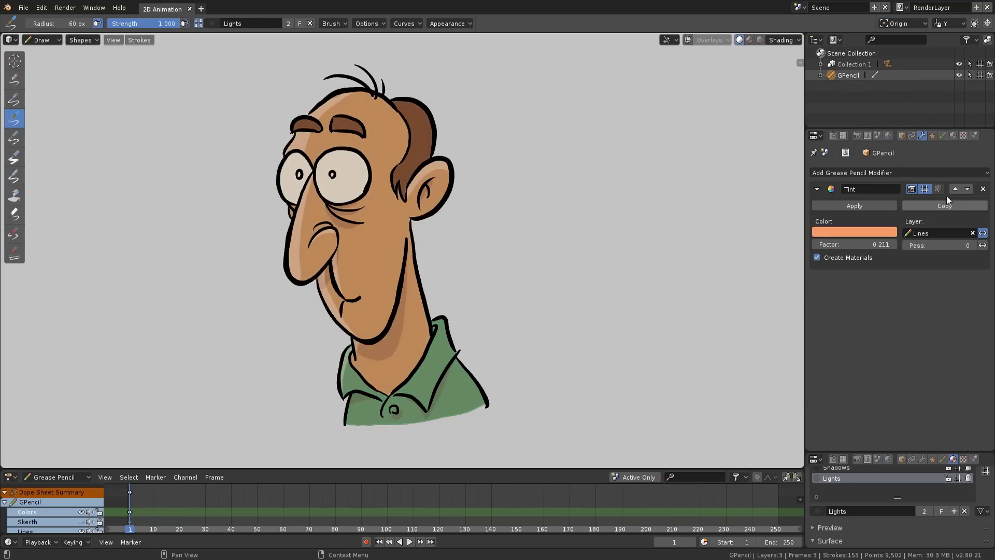
Replace the Tint modifier with an Instance modifier using counts of X 3 and Y 2, shifted 52 cm in X and 1.63 m in Y
{"action": "left_click", "coordinate": [983, 188]}
{"action": "left_click", "coordinate": [870, 174]}
{"action": "left_click", "coordinate": [821, 198]}
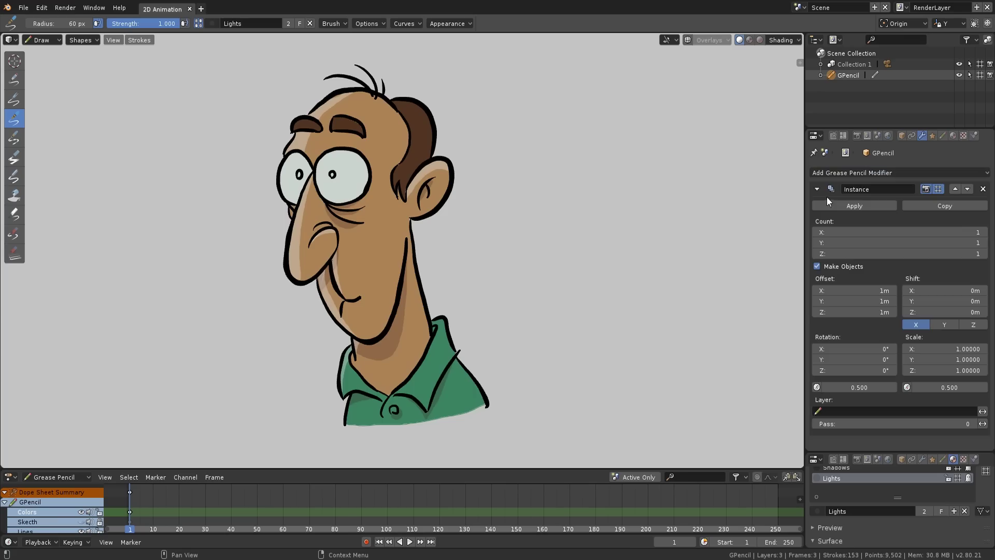
{"action": "left_click", "coordinate": [985, 232]}
{"action": "left_click", "coordinate": [985, 232]}
{"action": "left_click", "coordinate": [985, 243]}
{"action": "mouse_move", "coordinate": [968, 291]}
{"action": "left_mouse_down"}
{"action": "mouse_move", "coordinate": [988, 290]}
{"action": "mouse_move", "coordinate": [970, 301]}
{"action": "mouse_move", "coordinate": [991, 303]}
{"action": "mouse_move", "coordinate": [977, 303]}
{"action": "left_mouse_up"}
{"action": "scroll", "coordinate": [621, 228], "scroll_direction": "down", "scroll_amount": 4}
{"action": "mouse_move", "coordinate": [669, 226]}
{"action": "middle_mouse_down"}
{"action": "mouse_move", "coordinate": [621, 228]}
{"action": "mouse_move", "coordinate": [603, 287]}
{"action": "mouse_move", "coordinate": [471, 262]}
{"action": "mouse_move", "coordinate": [471, 186]}
{"action": "mouse_move", "coordinate": [520, 212]}
{"action": "mouse_move", "coordinate": [709, 223]}
{"action": "mouse_move", "coordinate": [570, 223]}
{"action": "middle_mouse_up"}
{"action": "scroll", "coordinate": [570, 223], "scroll_direction": "down", "scroll_amount": 1}
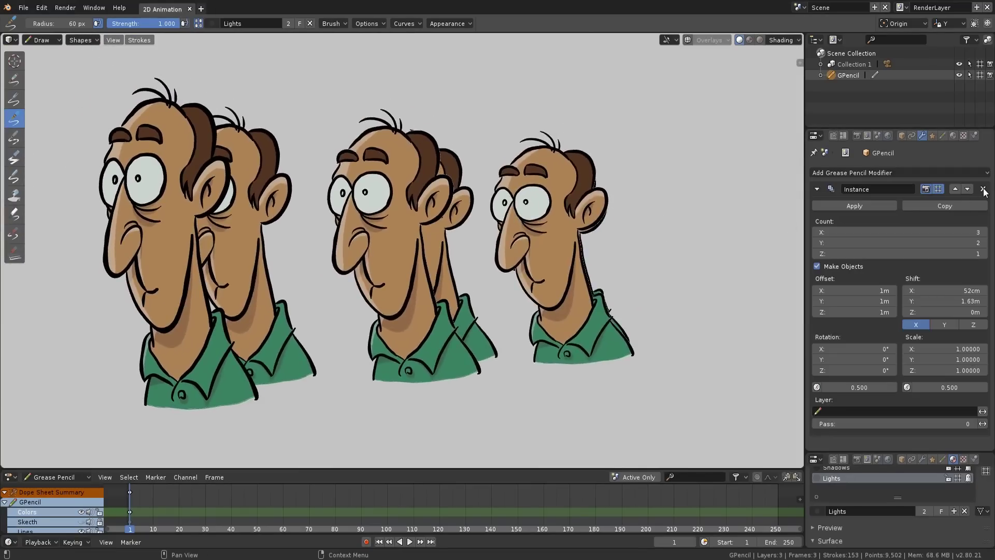
Remove the Instance modifier and frame the single character in the camera view again
{"action": "left_click", "coordinate": [983, 189]}
{"action": "key", "text": "KP_0"}
{"action": "middle_click_drag", "start_coordinate": [413, 228], "coordinate": [619, 223], "text": "shift"}
{"action": "middle_click_drag", "start_coordinate": [620, 224], "coordinate": [445, 213], "text": "ctrl"}
Add a Rim effect to the Grease Pencil object with an offset of -60 px and -50 px
{"action": "left_click", "coordinate": [932, 135]}
{"action": "left_click", "coordinate": [876, 173]}
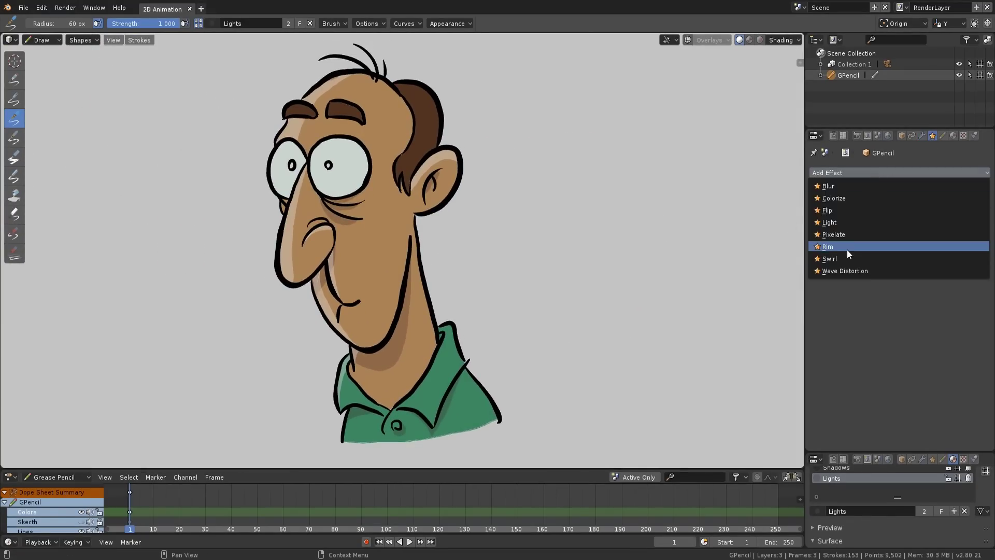
{"action": "left_click", "coordinate": [850, 246]}
{"action": "left_click", "coordinate": [934, 209]}
{"action": "type", "text": "-60"}
{"action": "key", "text": "Return"}
{"action": "left_click", "coordinate": [932, 216]}
{"action": "type", "text": "-50"}
{"action": "key", "text": "Return"}
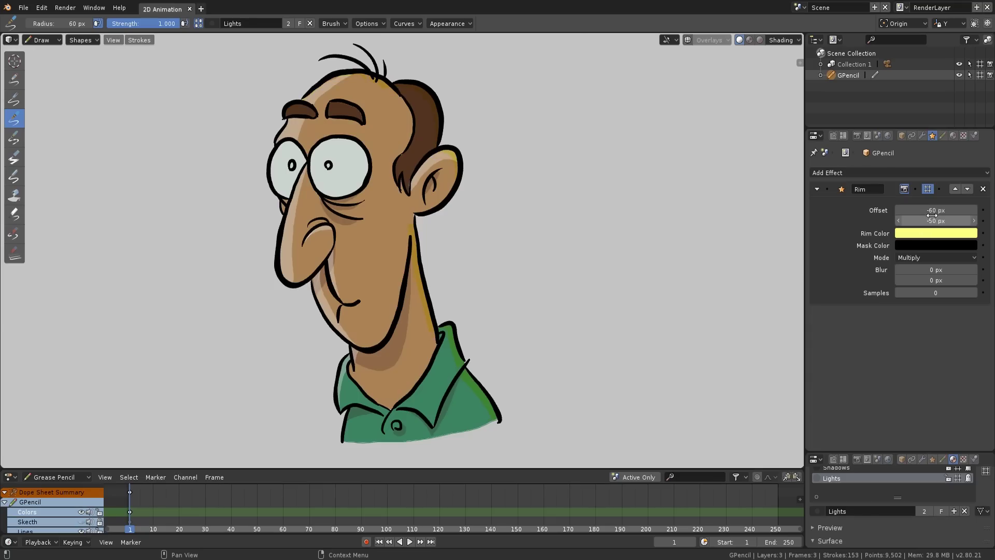
Set the Rim effect's blending mode to Add and its rim colour to light blue
{"action": "left_click", "coordinate": [933, 258]}
{"action": "left_click", "coordinate": [914, 219]}
{"action": "left_click", "coordinate": [930, 233]}
{"action": "left_click_drag", "start_coordinate": [915, 140], "coordinate": [930, 102]}
Give the Rim effect a 5 px blur on both axes, 8 samples and an offset of -65 px and -31 px
{"action": "left_click_drag", "start_coordinate": [931, 269], "coordinate": [931, 279]}
{"action": "type", "text": "5"}
{"action": "key", "text": "Return"}
{"action": "left_click", "coordinate": [923, 291]}
{"action": "type", "text": "8"}
{"action": "key", "text": "Return"}
{"action": "left_click_drag", "start_coordinate": [936, 210], "coordinate": [962, 220]}
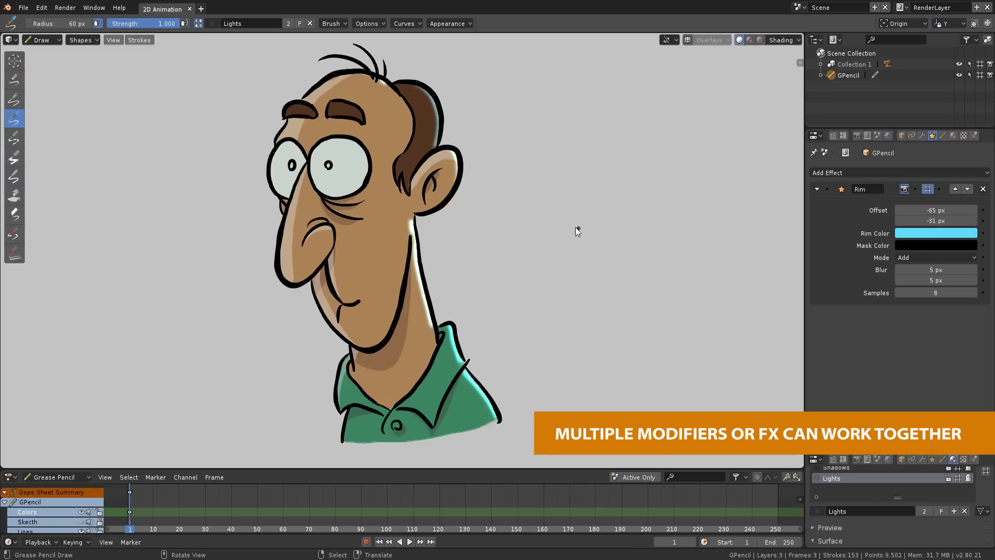
Try a Pixelate effect on the character with its display lines switched off, and remove the effect
{"action": "left_click", "coordinate": [853, 174]}
{"action": "left_click", "coordinate": [847, 234]}
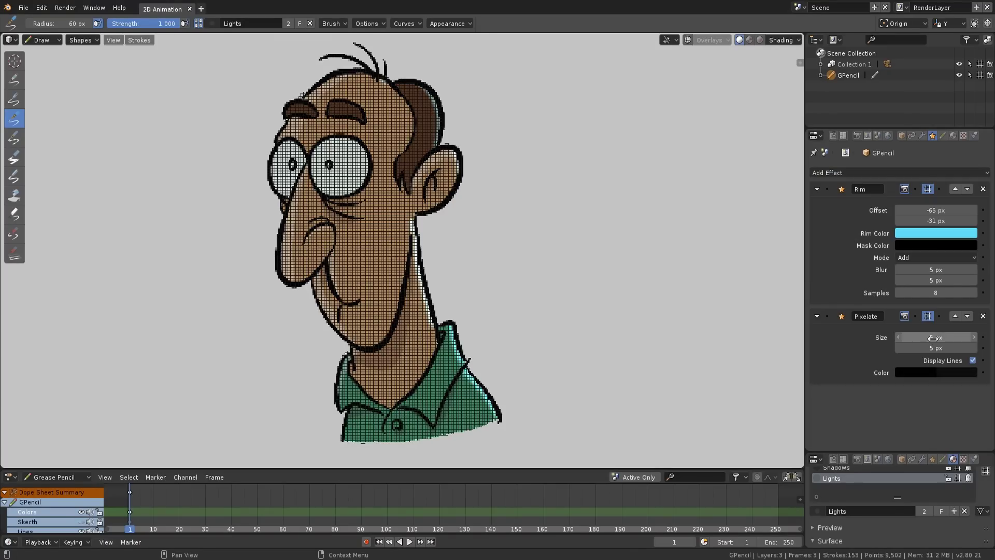
{"action": "left_click", "coordinate": [974, 359]}
{"action": "left_click", "coordinate": [983, 315]}
Try a Blur effect and a horizontal Flip effect on the character, removing each one after viewing it
{"action": "left_click", "coordinate": [850, 174]}
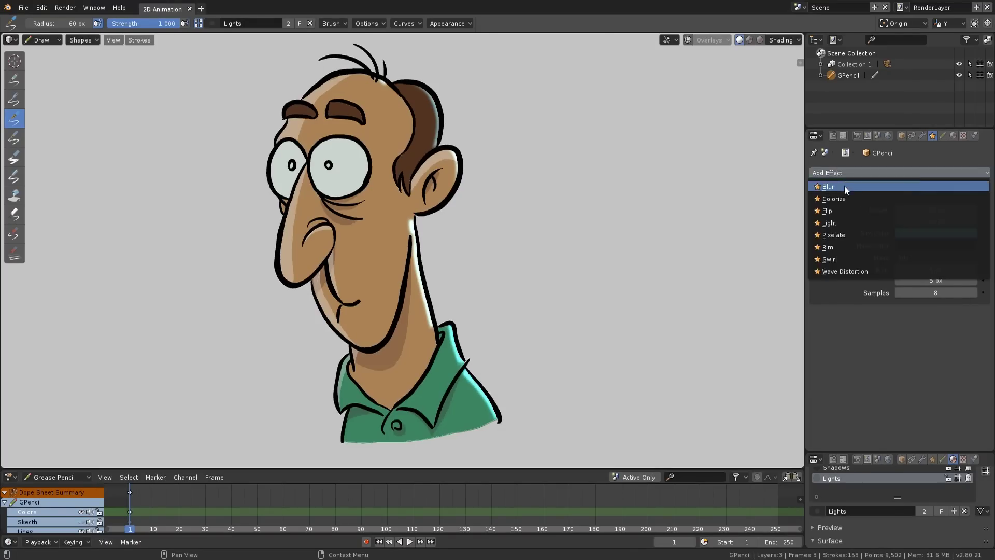
{"action": "left_click", "coordinate": [850, 187]}
{"action": "left_click", "coordinate": [983, 316]}
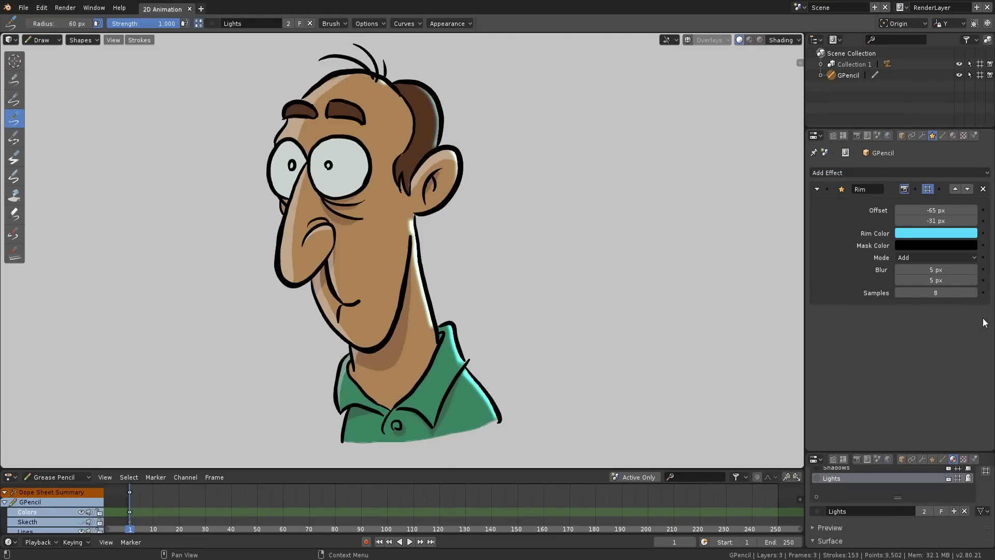
{"action": "left_click", "coordinate": [852, 171]}
{"action": "left_click", "coordinate": [847, 210]}
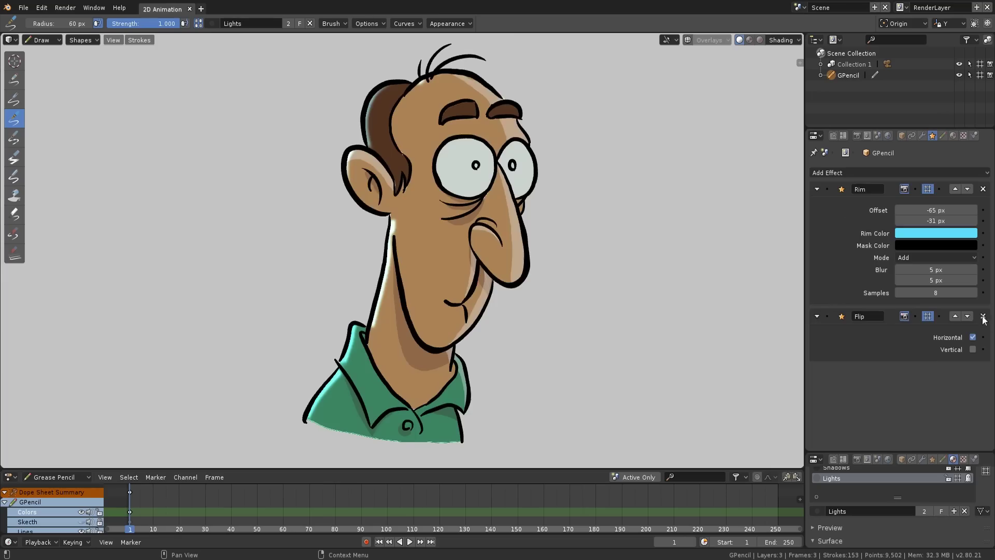
{"action": "left_click", "coordinate": [983, 316]}
Try a Wave Distortion effect on the character with a period of 12.1, and remove the effect
{"action": "left_click", "coordinate": [863, 174]}
{"action": "left_click", "coordinate": [858, 260]}
{"action": "left_click_drag", "start_coordinate": [924, 377], "coordinate": [886, 365]}
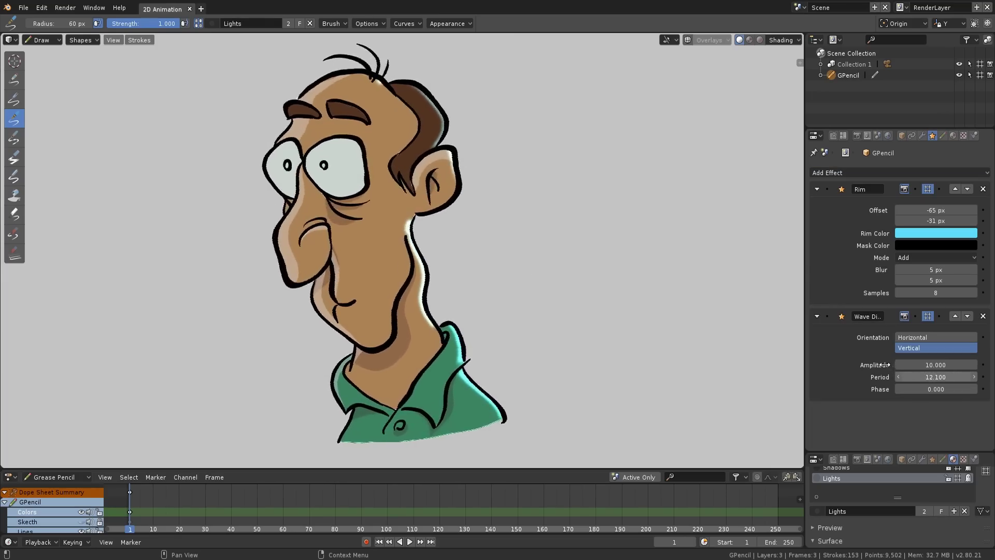
{"action": "left_click", "coordinate": [983, 316]}
Maximize the 3D viewport and change its background colour to a pale beige
{"action": "key", "text": "ctrl+space"}
{"action": "scroll", "coordinate": [600, 306], "scroll_direction": "up", "scroll_amount": 2}
{"action": "left_click", "coordinate": [972, 40]}
{"action": "left_click", "coordinate": [925, 182]}
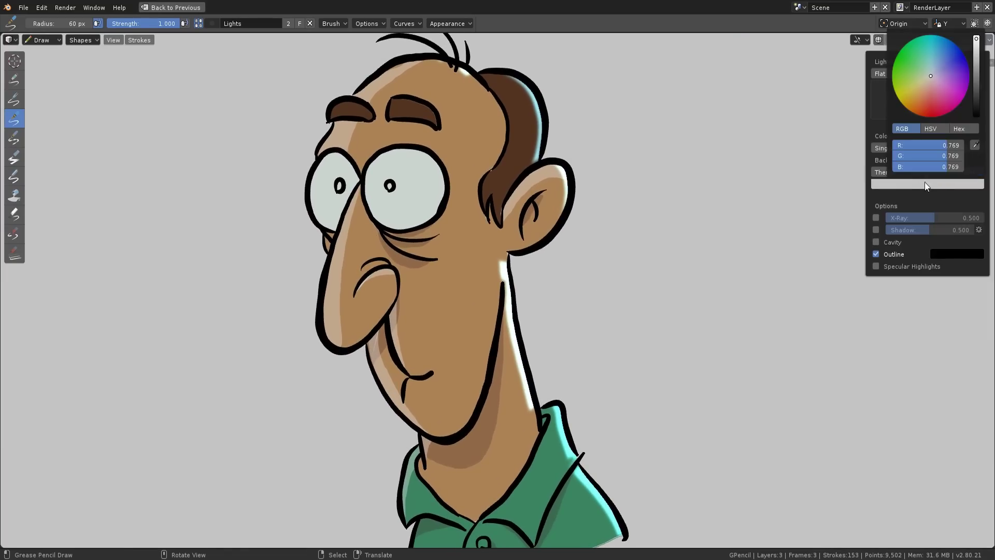
{"action": "left_click_drag", "start_coordinate": [938, 80], "coordinate": [925, 80]}
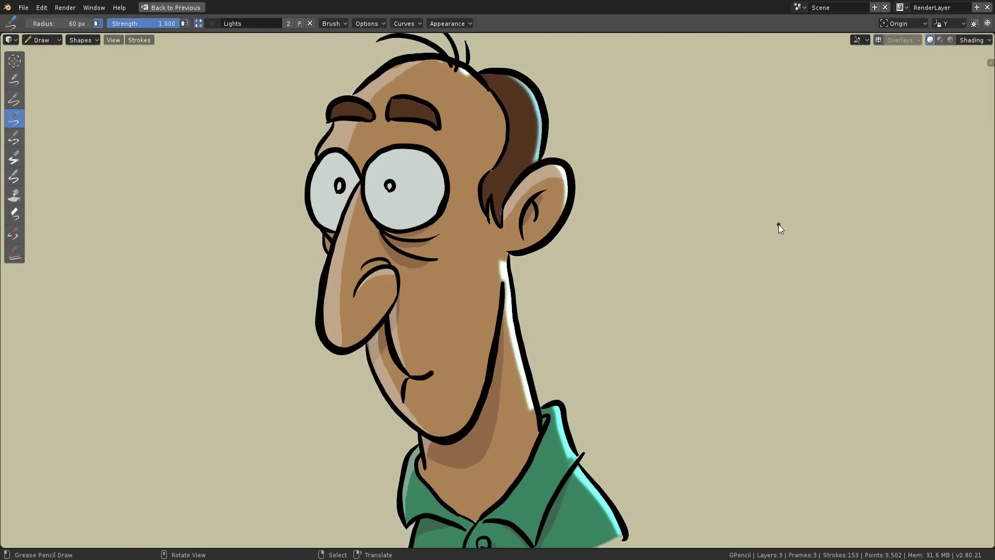
{"action": "key", "text": "ctrl"}
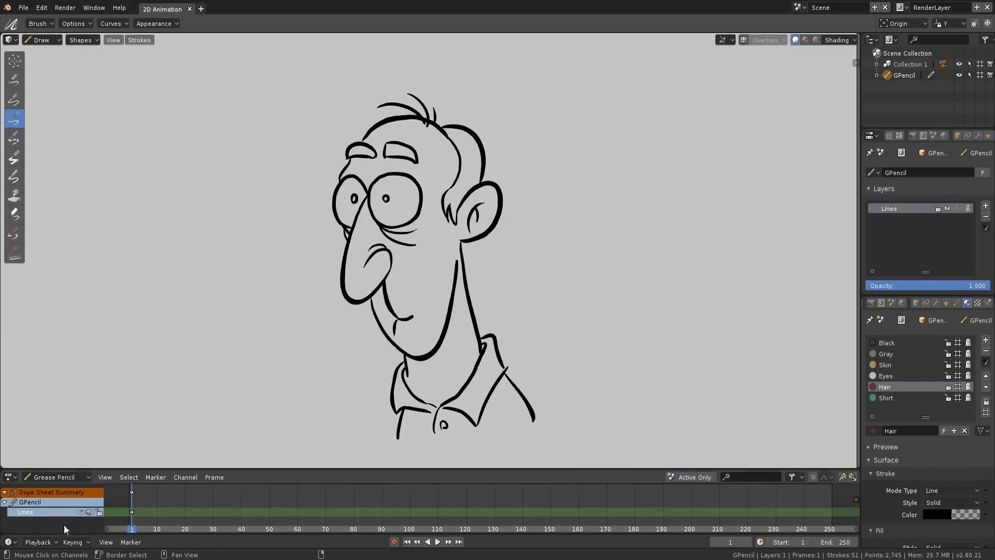
Draw one freehand test stroke on each of frames 10, 20 and 30 of the Lines layer, with a large oval on frame 30
{"action": "left_click", "coordinate": [80, 476]}
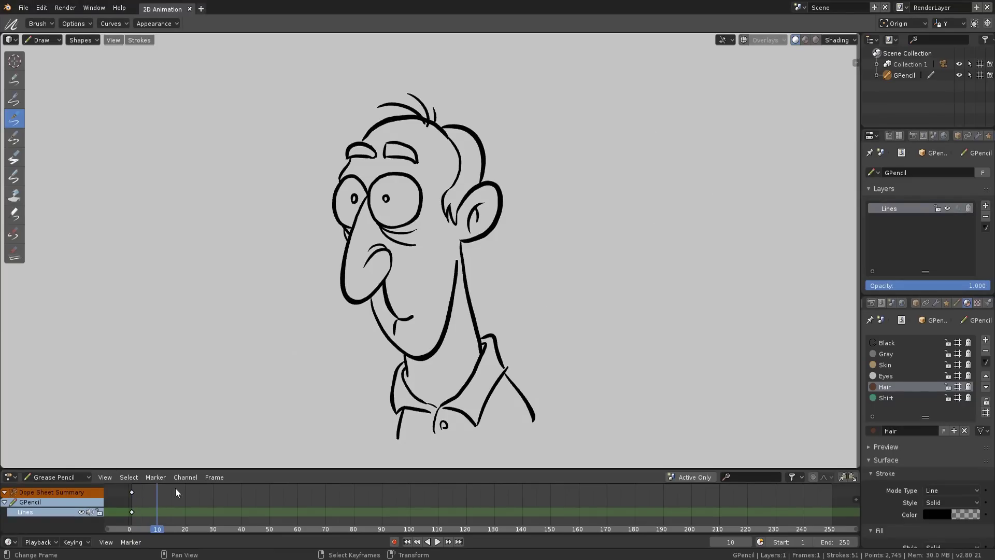
{"action": "left_click_drag", "start_coordinate": [378, 357], "coordinate": [347, 200]}
{"action": "left_click_drag", "start_coordinate": [398, 369], "coordinate": [396, 366]}
{"action": "mouse_move", "coordinate": [409, 288]}
{"action": "left_mouse_down"}
{"action": "mouse_move", "coordinate": [382, 267]}
{"action": "mouse_move", "coordinate": [540, 248]}
{"action": "mouse_move", "coordinate": [417, 288]}
{"action": "left_mouse_up"}
{"action": "left_click", "coordinate": [213, 511]}
{"action": "mouse_move", "coordinate": [538, 269]}
{"action": "left_mouse_down"}
{"action": "mouse_move", "coordinate": [622, 104]}
{"action": "mouse_move", "coordinate": [503, 218]}
{"action": "left_mouse_up"}
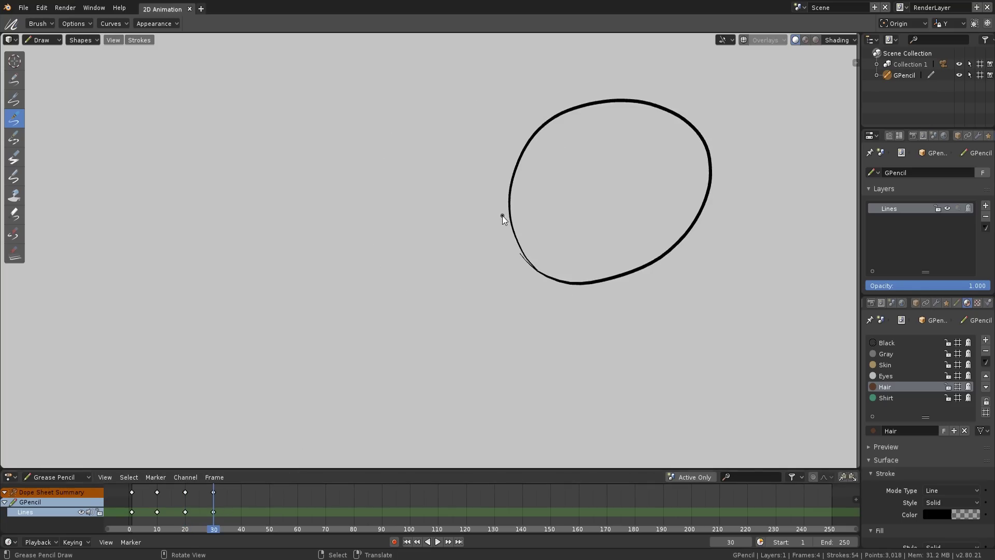
Delete the test keyframes at frames 10, 20 and 30
{"action": "mouse_move", "coordinate": [213, 504]}
{"action": "left_mouse_down"}
{"action": "mouse_move", "coordinate": [151, 502]}
{"action": "mouse_move", "coordinate": [218, 503]}
{"action": "left_mouse_up"}
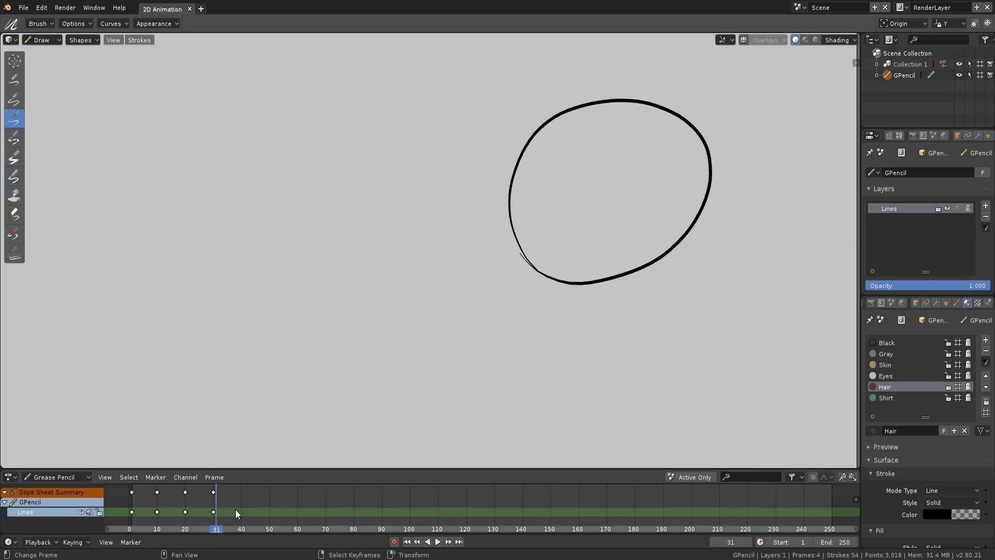
{"action": "right_click", "coordinate": [215, 495]}
{"action": "right_click", "coordinate": [186, 493], "text": "shift"}
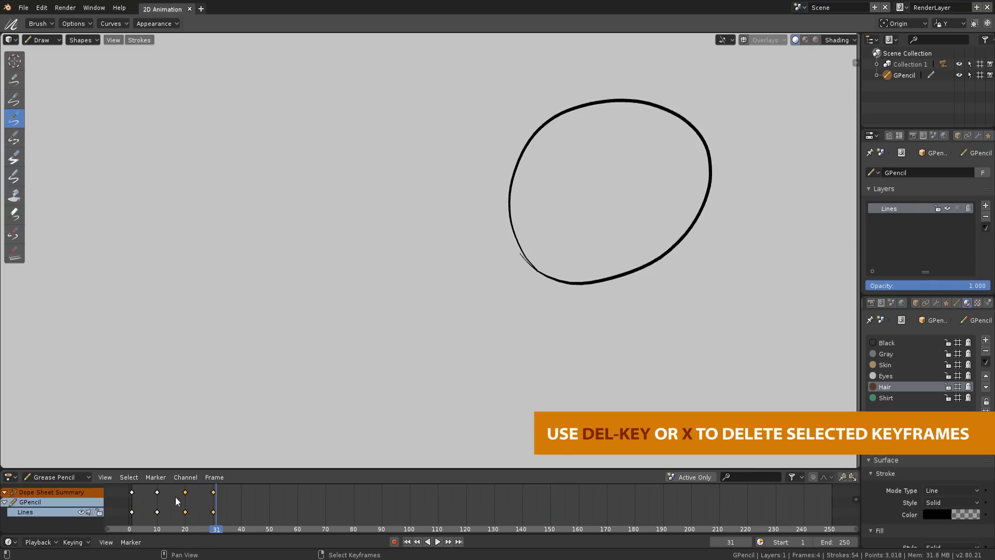
{"action": "left_click", "coordinate": [157, 494], "text": "shift"}
{"action": "key", "text": "x"}
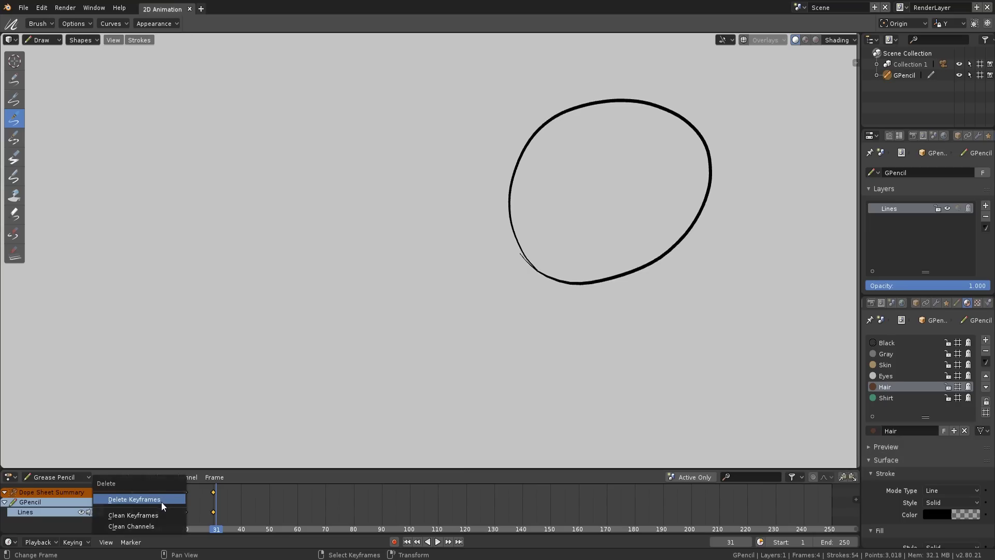
{"action": "left_click", "coordinate": [164, 503]}
Duplicate the frame 1 keyframe to frame 10 and make frame 10 the current frame
{"action": "right_click", "coordinate": [131, 492]}
{"action": "left_click_drag", "start_coordinate": [139, 499], "coordinate": [133, 496]}
{"action": "key", "text": "shift+d"}
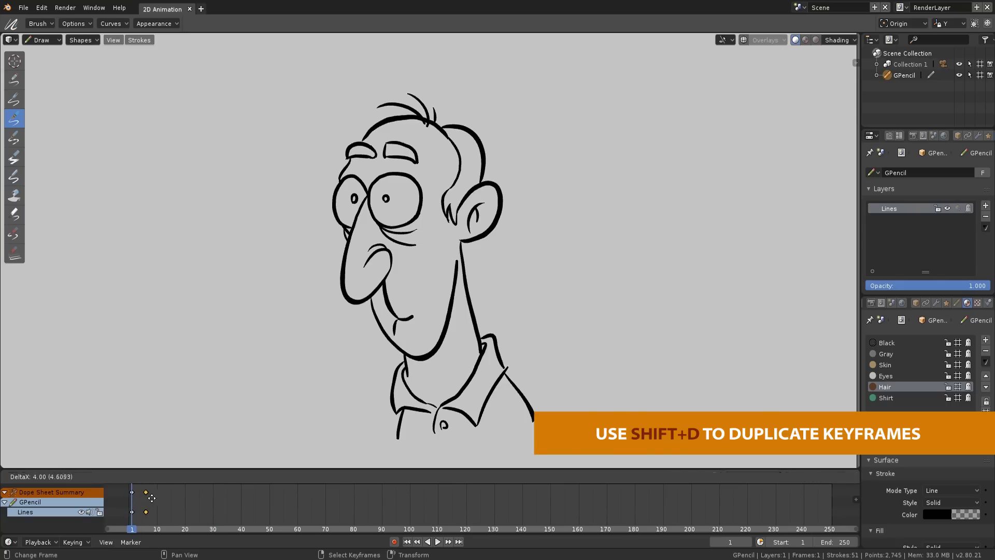
{"action": "left_click", "coordinate": [163, 499]}
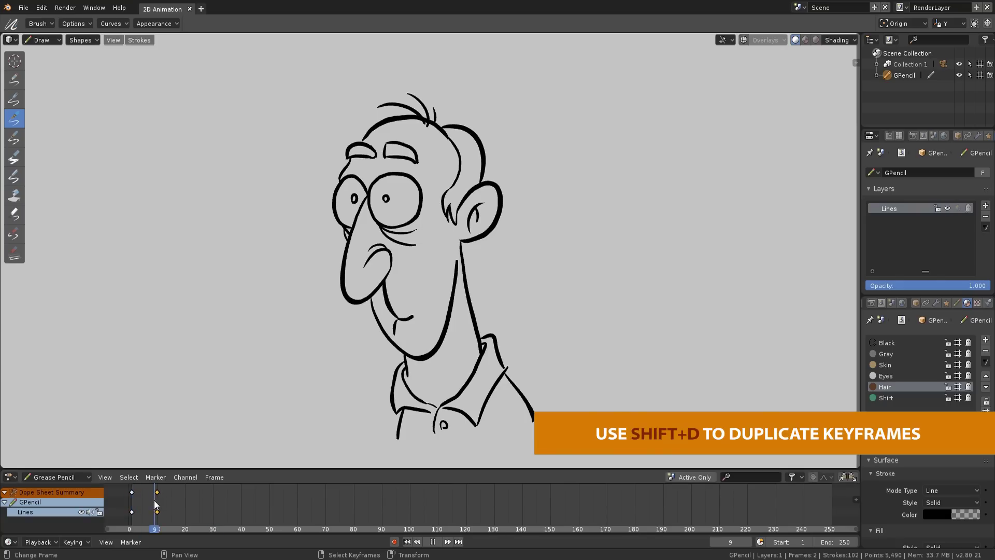
{"action": "left_click_drag", "start_coordinate": [154, 500], "coordinate": [157, 500]}
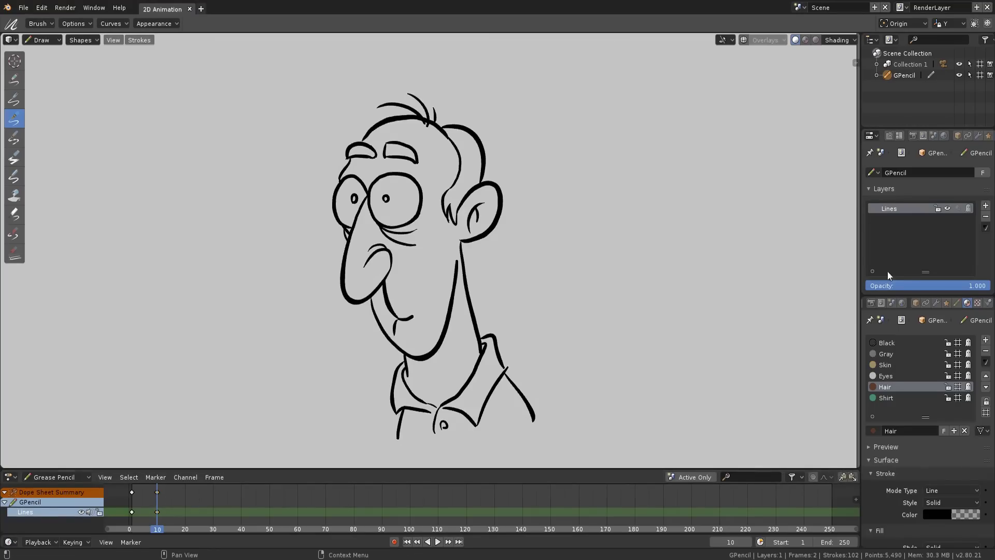
Enable onion skinning for the Grease Pencil object, and turn on the viewport overlays including Onion Skin
{"action": "left_click_drag", "start_coordinate": [917, 297], "coordinate": [917, 437]}
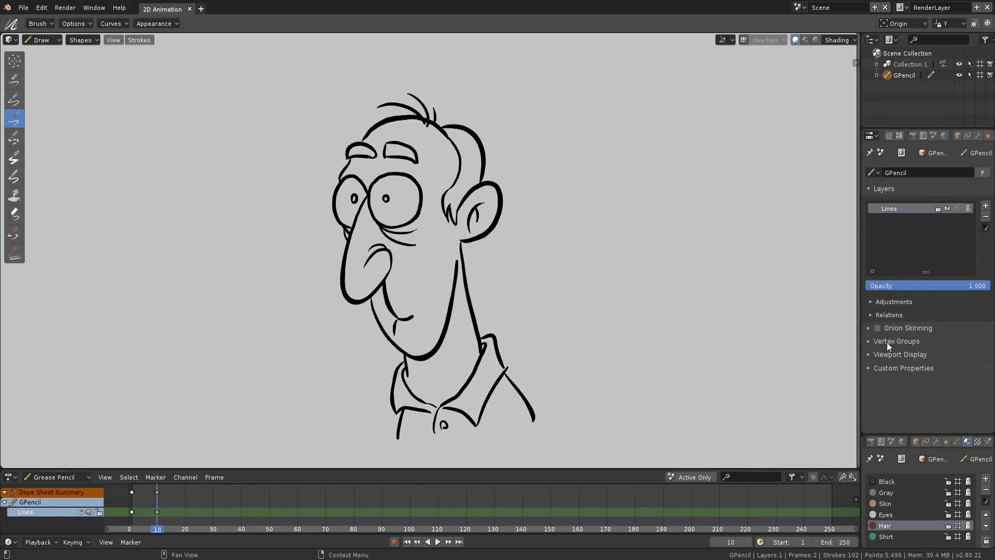
{"action": "left_click", "coordinate": [870, 329]}
{"action": "left_click", "coordinate": [877, 328]}
{"action": "scroll", "coordinate": [882, 377], "scroll_direction": "down", "scroll_amount": 2}
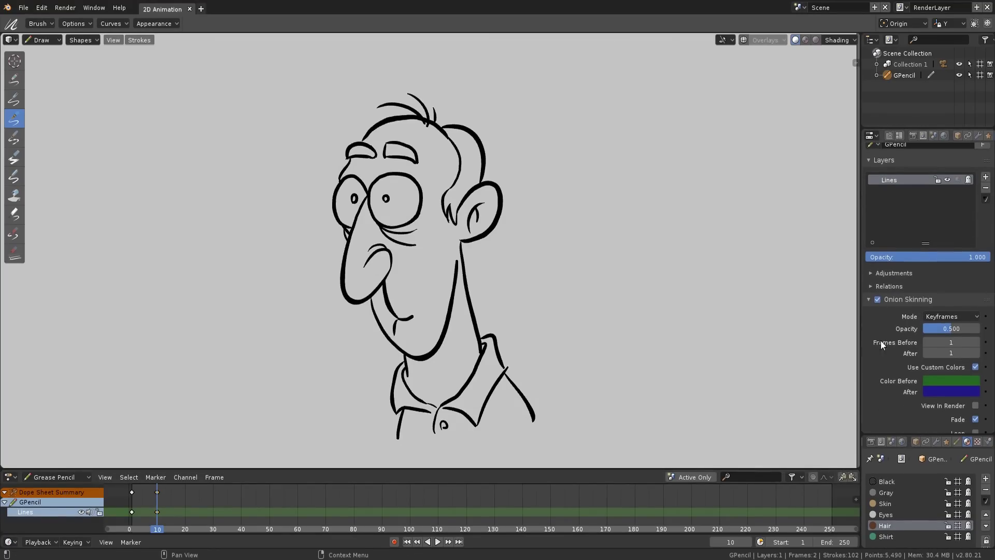
{"action": "left_click", "coordinate": [744, 40]}
{"action": "left_click", "coordinate": [766, 40]}
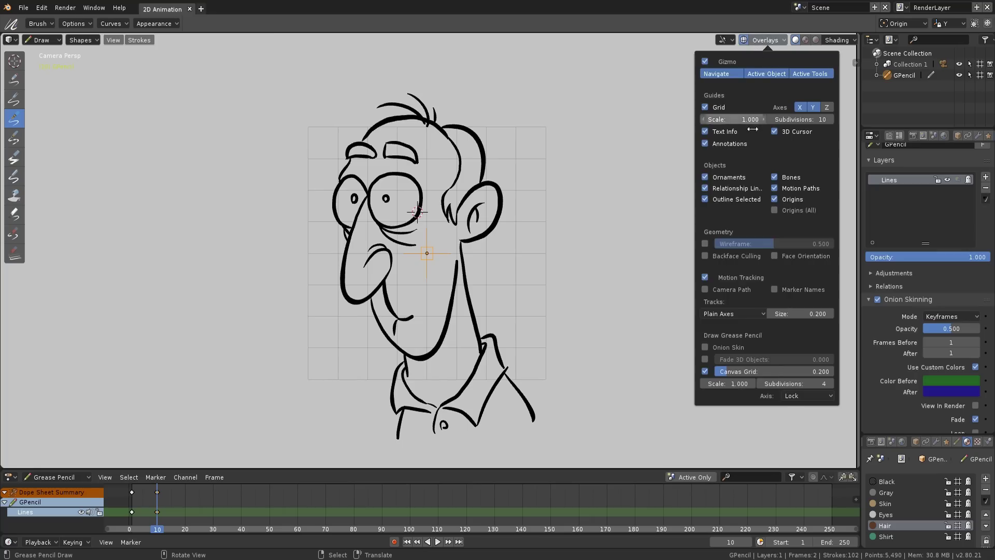
{"action": "left_click", "coordinate": [706, 348]}
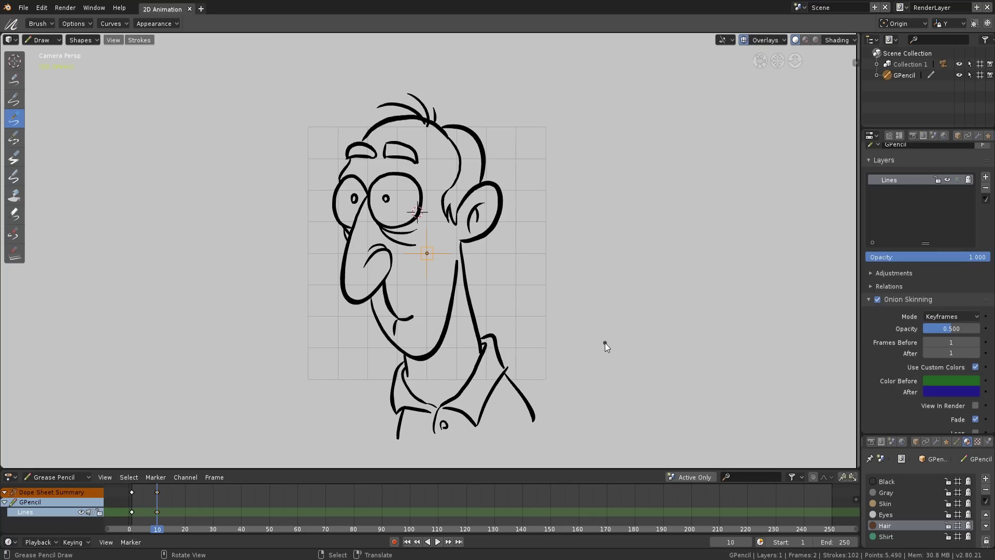
Enter Edit Mode, select the head and neck strokes, and place the 3D cursor at the base of the neck
{"action": "left_click", "coordinate": [42, 40]}
{"action": "left_click", "coordinate": [49, 63]}
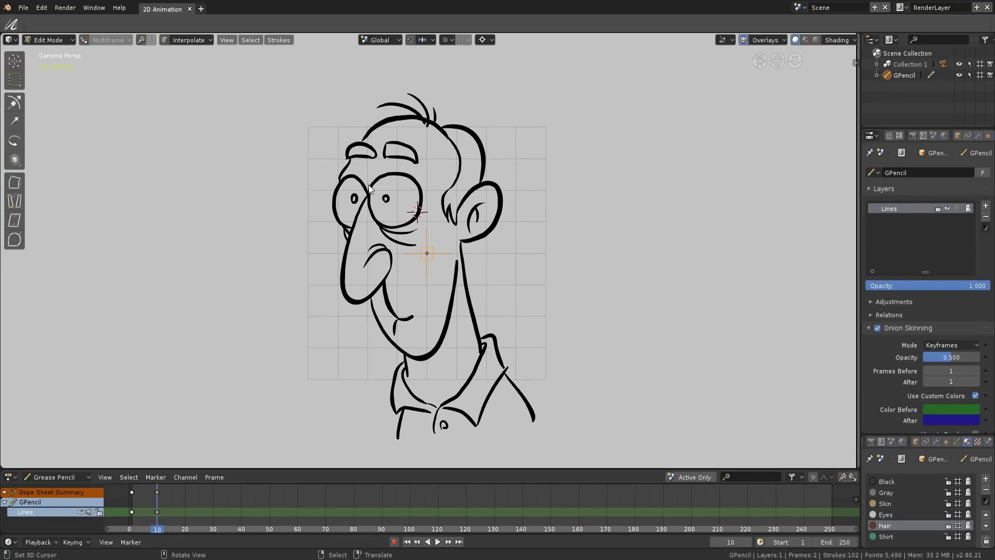
{"action": "left_click_drag", "start_coordinate": [542, 310], "coordinate": [543, 310]}
{"action": "key", "text": "c"}
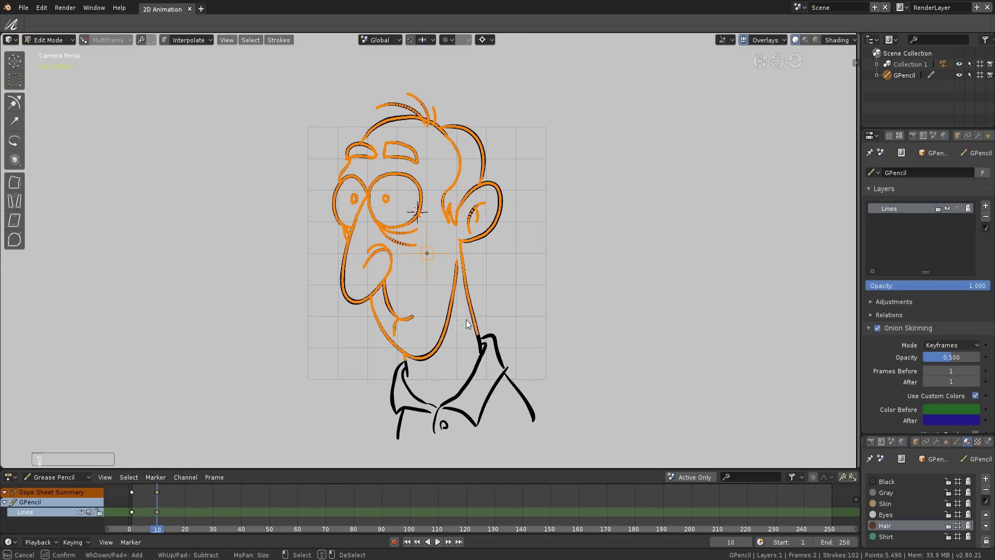
{"action": "key", "text": "Escape"}
{"action": "left_click", "coordinate": [438, 379]}
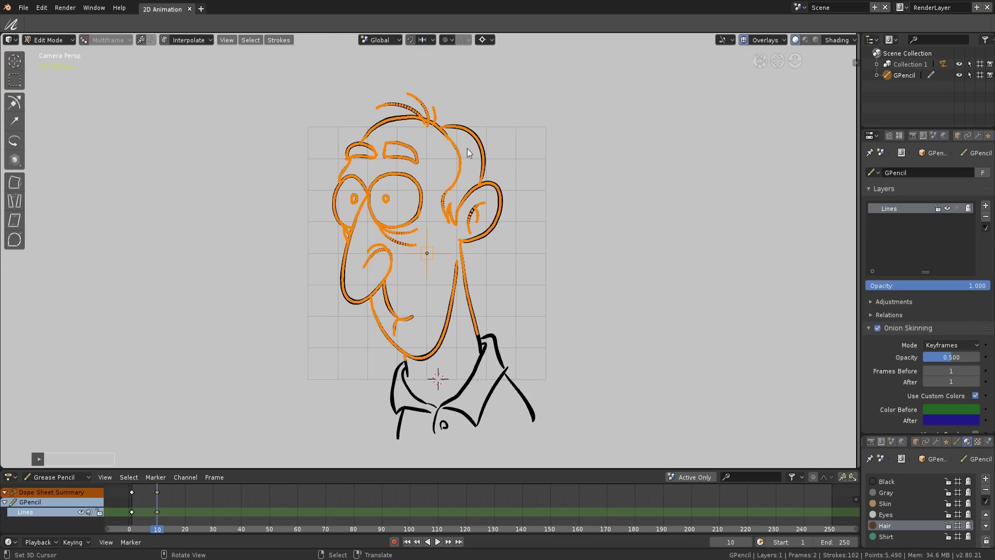
Squash the head with proportional editing by scaling the selected strokes down along Z and slightly wider along X, and deselect them
{"action": "left_click", "coordinate": [451, 40]}
{"action": "left_click", "coordinate": [454, 67]}
{"action": "key", "text": "s"}
{"action": "key", "text": "z"}
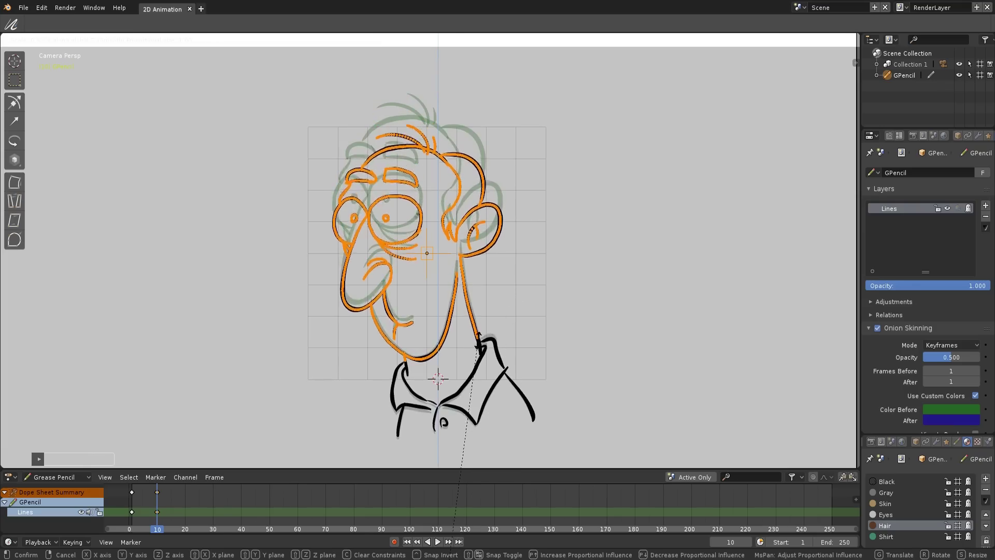
{"action": "left_click", "coordinate": [484, 337]}
{"action": "key", "text": "s"}
{"action": "key", "text": "x"}
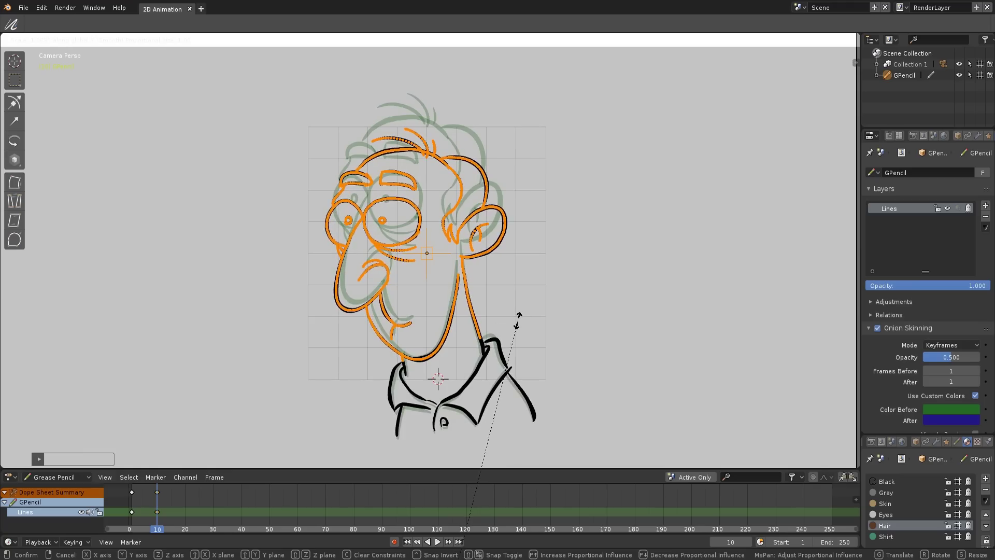
{"action": "left_click", "coordinate": [518, 321]}
{"action": "left_click", "coordinate": [509, 317]}
Duplicate the frame 1 keyframe to frame 15 and set the preview range to frames 1–30
{"action": "mouse_move", "coordinate": [157, 493]}
{"action": "left_mouse_down"}
{"action": "mouse_move", "coordinate": [148, 492]}
{"action": "mouse_move", "coordinate": [157, 496]}
{"action": "left_mouse_up"}
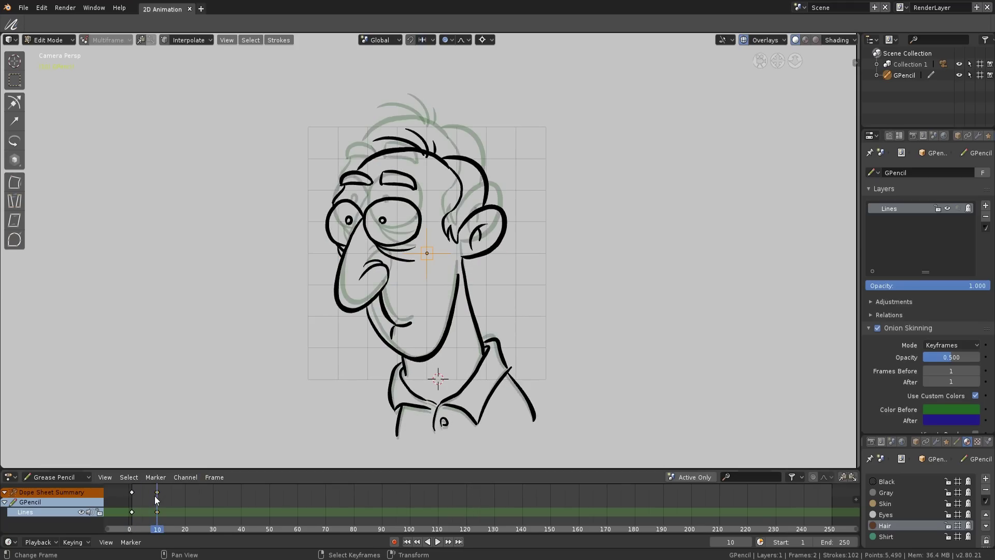
{"action": "key", "text": "shift+d"}
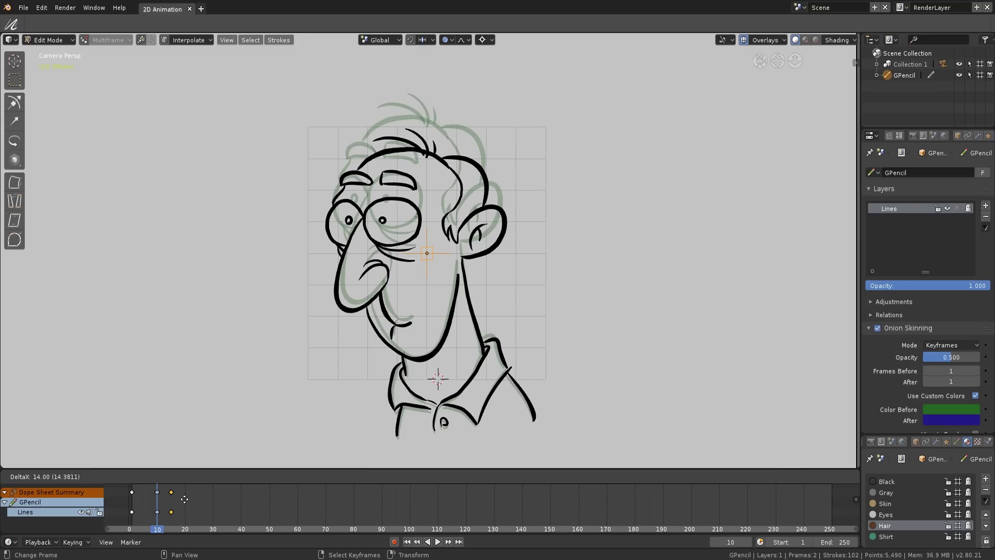
{"action": "left_click", "coordinate": [184, 499]}
{"action": "mouse_move", "coordinate": [166, 500]}
{"action": "left_mouse_down"}
{"action": "mouse_move", "coordinate": [135, 492]}
{"action": "mouse_move", "coordinate": [212, 514]}
{"action": "left_mouse_up"}
{"action": "key", "text": "Escape"}
{"action": "key", "text": "b"}
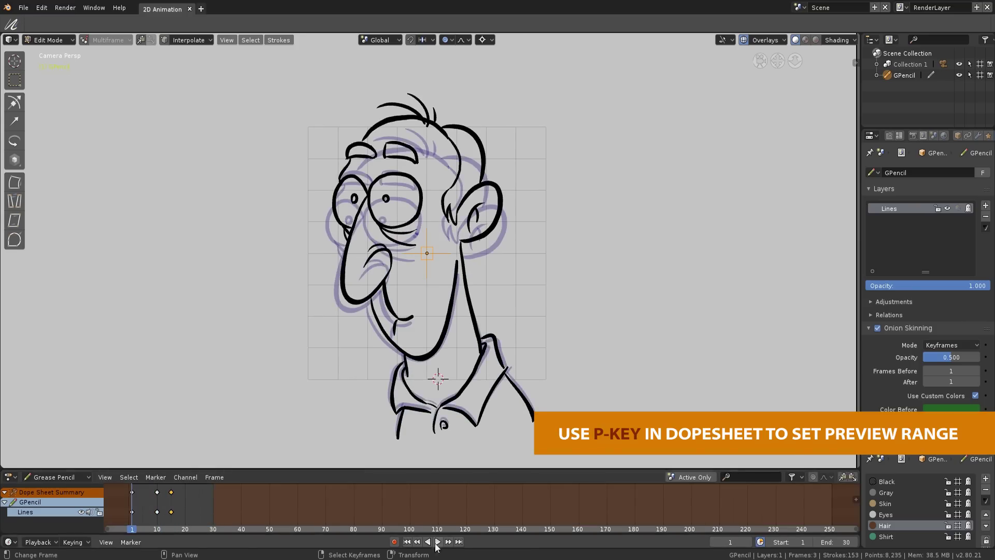
Play the animation and move the newly duplicated keyframe to frame 21, playing it again to judge the timing
{"action": "left_click", "coordinate": [437, 542]}
{"action": "key", "text": "Escape"}
{"action": "key", "text": "g"}
{"action": "left_click", "coordinate": [202, 504]}
{"action": "left_click", "coordinate": [437, 542]}
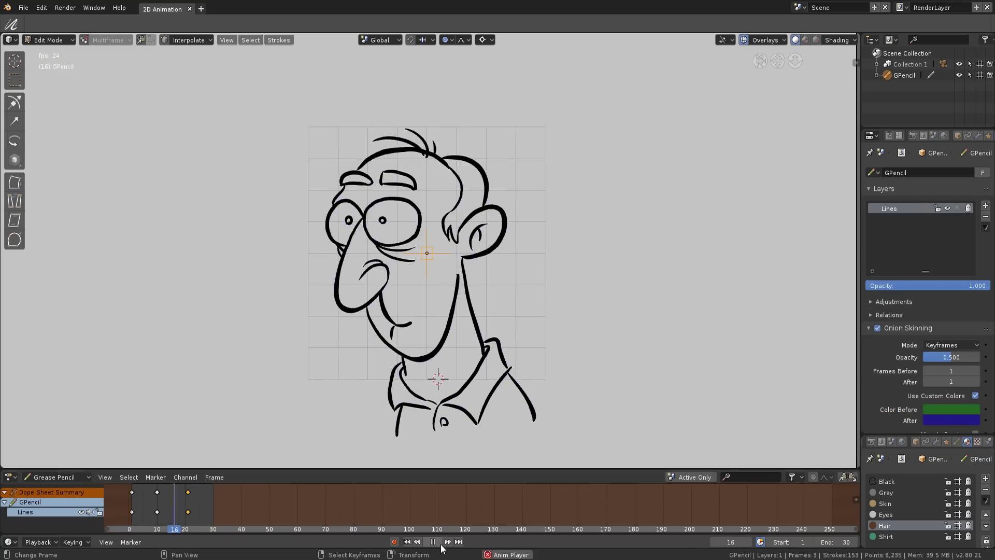
{"action": "key", "text": "Escape"}
Move the frame 10 keyframe to frame 8 and play the animation
{"action": "right_click", "coordinate": [159, 491]}
{"action": "key", "text": "g"}
{"action": "left_click", "coordinate": [155, 506]}
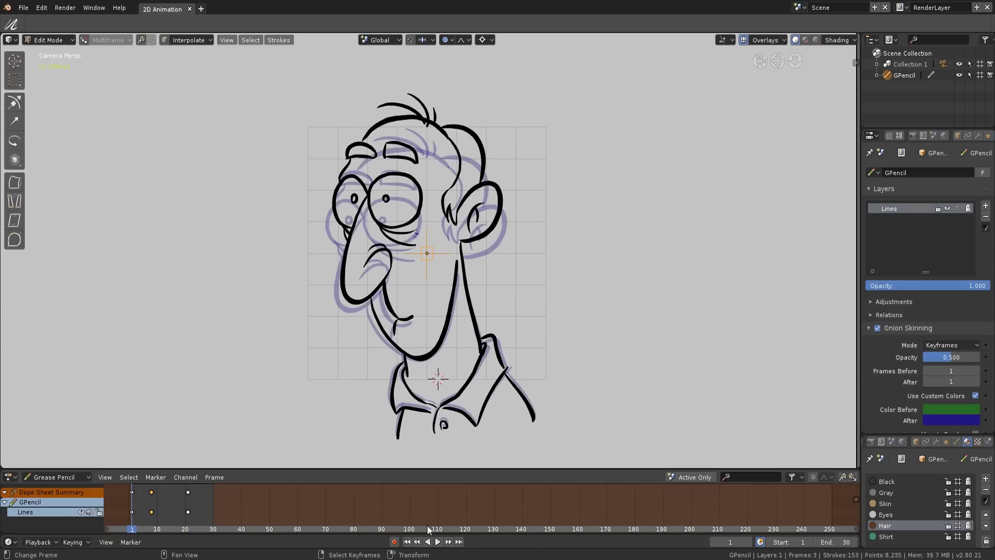
{"action": "left_click", "coordinate": [437, 541]}
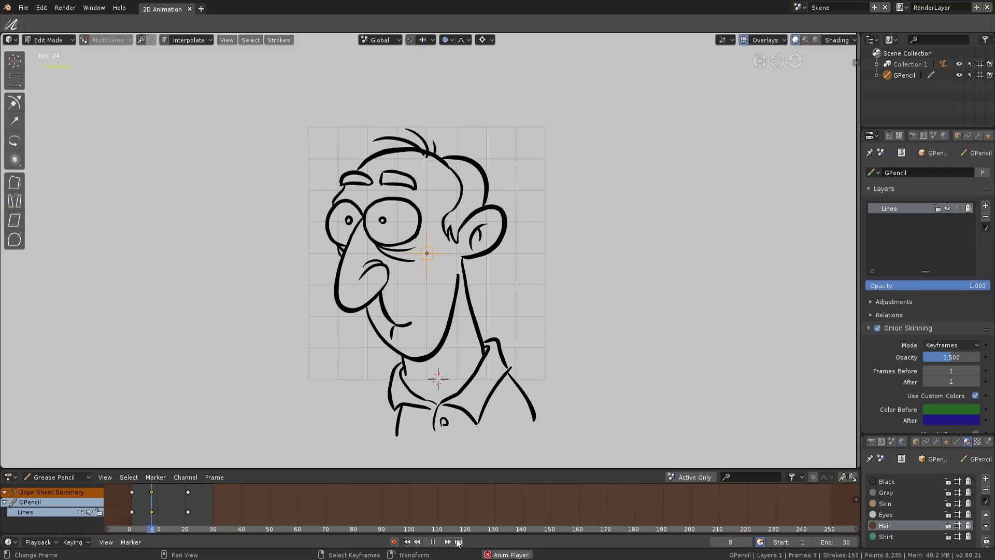
{"action": "key", "text": "Escape"}
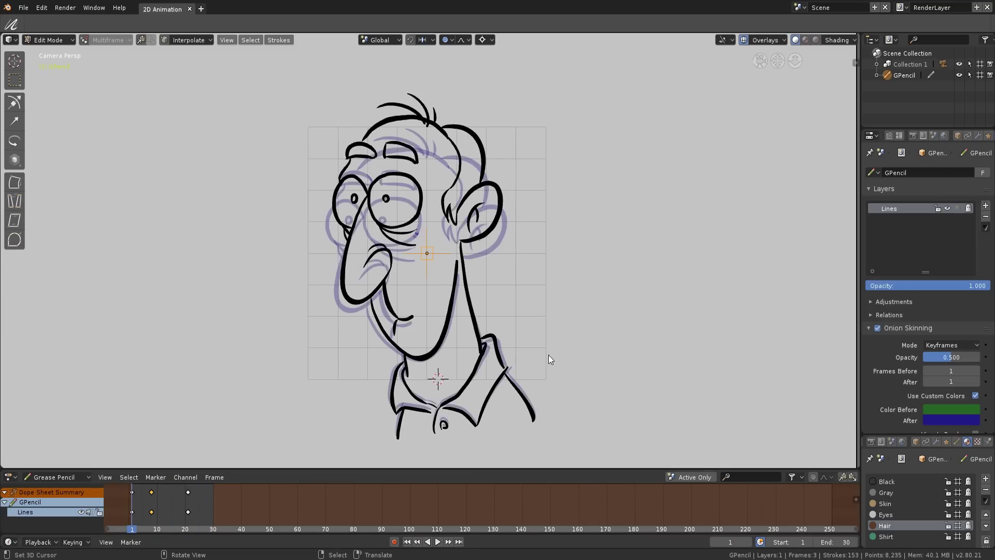
{"action": "key", "text": "space"}
{"action": "key", "text": "space"}
Draw closed eyelid lines across both eyes on the squashed pose at frame 8
{"action": "middle_click_drag", "start_coordinate": [403, 248], "coordinate": [408, 225], "text": "ctrl"}
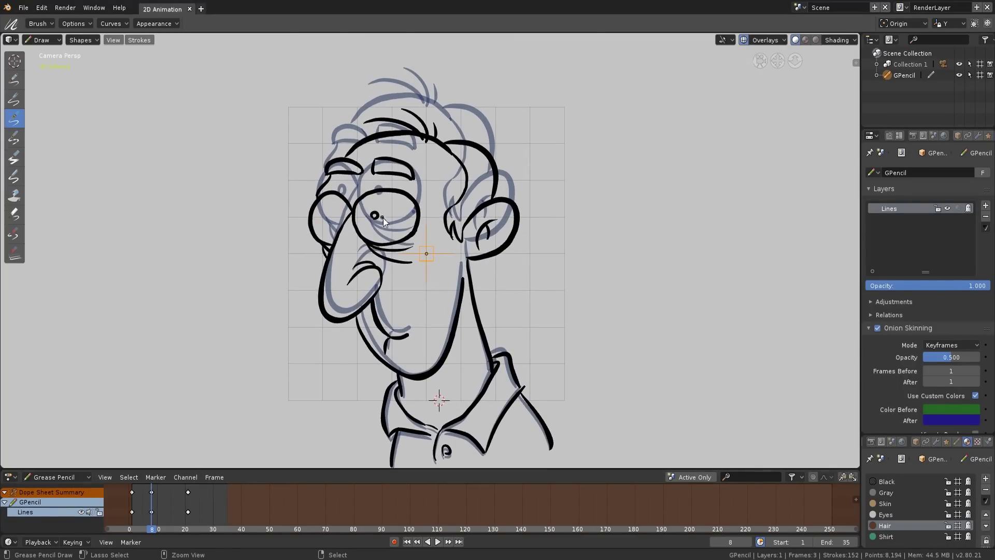
{"action": "left_click", "coordinate": [43, 40]}
{"action": "mouse_move", "coordinate": [341, 227]}
{"action": "left_mouse_down"}
{"action": "mouse_move", "coordinate": [308, 217]}
{"action": "mouse_move", "coordinate": [354, 229]}
{"action": "left_mouse_up"}
Reshape the chin, hair and ear of the frame 8 pose in Sculpt Mode with the Grab brush, adjusting the brush size
{"action": "left_click", "coordinate": [42, 78]}
{"action": "left_click", "coordinate": [14, 157]}
{"action": "key", "text": "f"}
{"action": "left_click", "coordinate": [300, 213]}
{"action": "key", "text": "f"}
{"action": "left_click", "coordinate": [368, 219]}
{"action": "left_click_drag", "start_coordinate": [414, 370], "coordinate": [409, 362]}
{"action": "key", "text": "f"}
{"action": "left_click", "coordinate": [494, 262]}
{"action": "left_click_drag", "start_coordinate": [406, 120], "coordinate": [433, 111]}
{"action": "mouse_move", "coordinate": [151, 493]}
{"action": "left_mouse_down"}
{"action": "mouse_move", "coordinate": [140, 493]}
{"action": "mouse_move", "coordinate": [153, 493]}
{"action": "left_mouse_up"}
{"action": "left_click_drag", "start_coordinate": [502, 223], "coordinate": [503, 207]}
Make frame 21 the current frame and draw a wide open smiling mouth with teeth and tongue
{"action": "left_click_drag", "start_coordinate": [140, 497], "coordinate": [188, 495]}
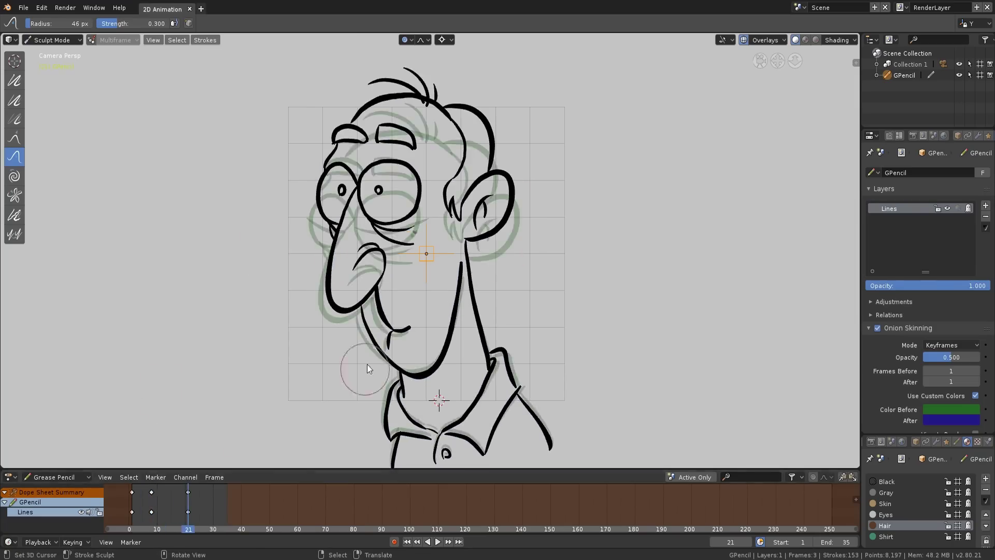
{"action": "left_click", "coordinate": [52, 40]}
{"action": "left_click", "coordinate": [49, 87]}
{"action": "left_click_drag", "start_coordinate": [434, 274], "coordinate": [386, 324]}
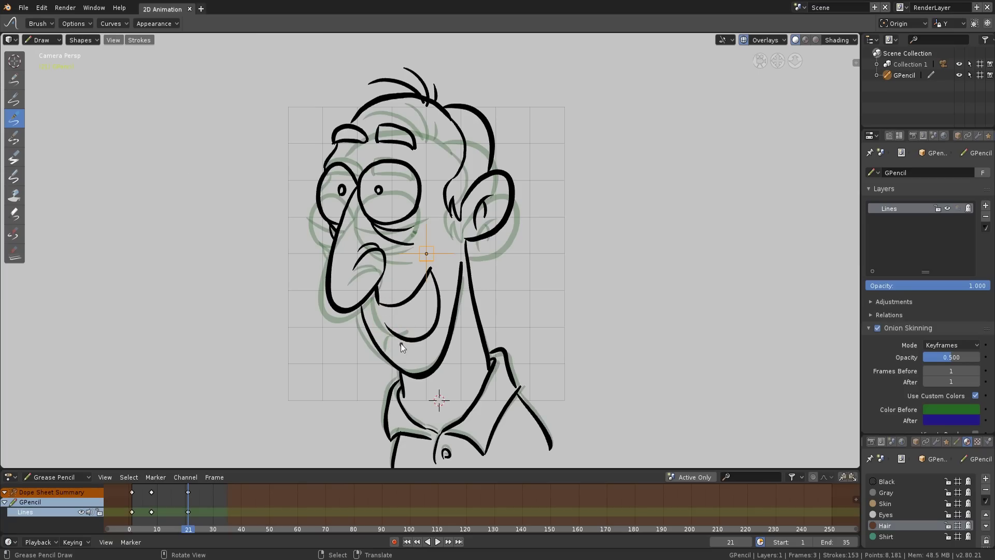
Sculpt the open mouth larger at frame 21 and pull the chin and jaw line down around it
{"action": "left_click", "coordinate": [42, 40]}
{"action": "left_click", "coordinate": [47, 72]}
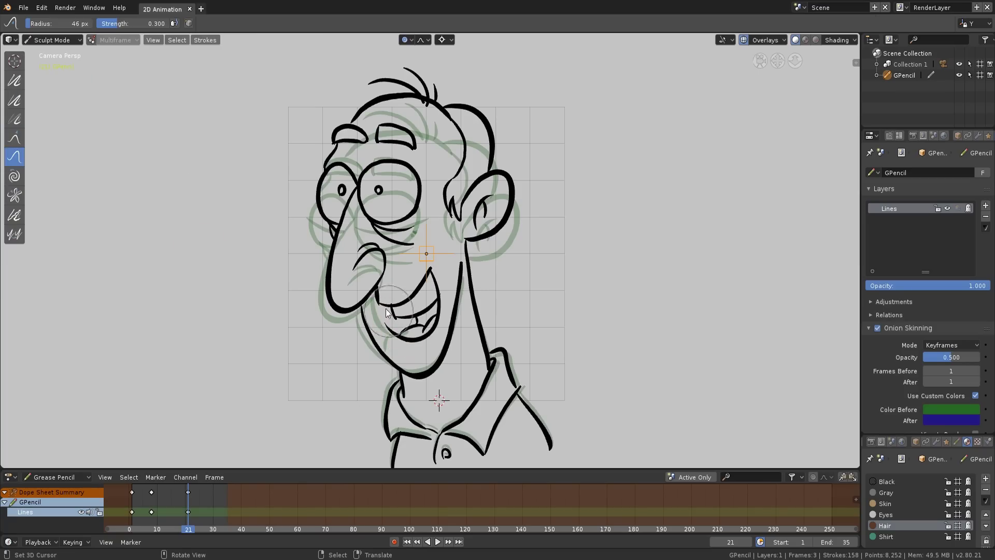
{"action": "mouse_move", "coordinate": [411, 340]}
{"action": "left_mouse_down"}
{"action": "mouse_move", "coordinate": [429, 296]}
{"action": "mouse_move", "coordinate": [430, 380]}
{"action": "left_mouse_up"}
{"action": "left_click_drag", "start_coordinate": [454, 316], "coordinate": [459, 343]}
Pull the hair, eyebrow and eye outlines upward at frame 21 with the Grab sculpt brush
{"action": "left_click", "coordinate": [14, 81]}
{"action": "left_click", "coordinate": [16, 157]}
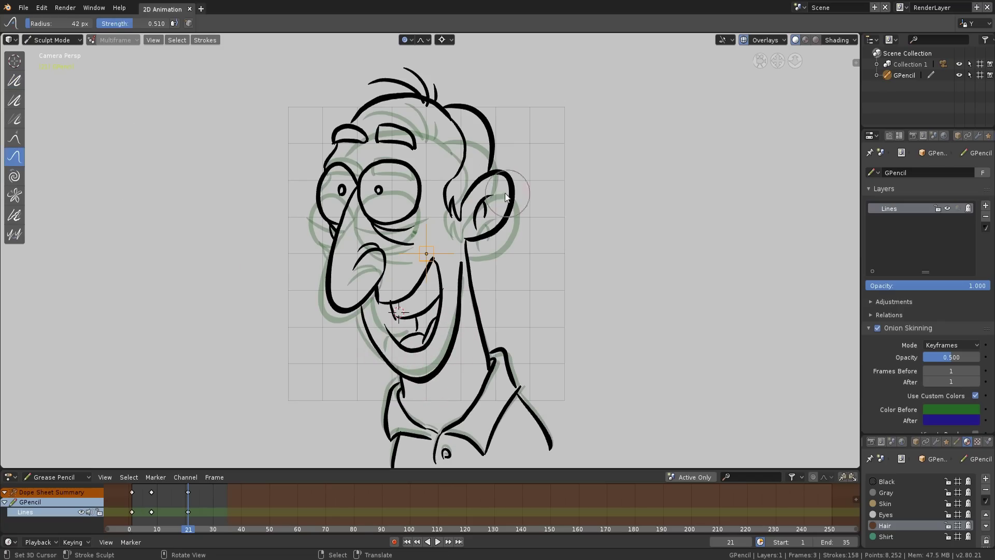
{"action": "left_click_drag", "start_coordinate": [412, 87], "coordinate": [416, 80]}
{"action": "left_click_drag", "start_coordinate": [399, 141], "coordinate": [401, 136]}
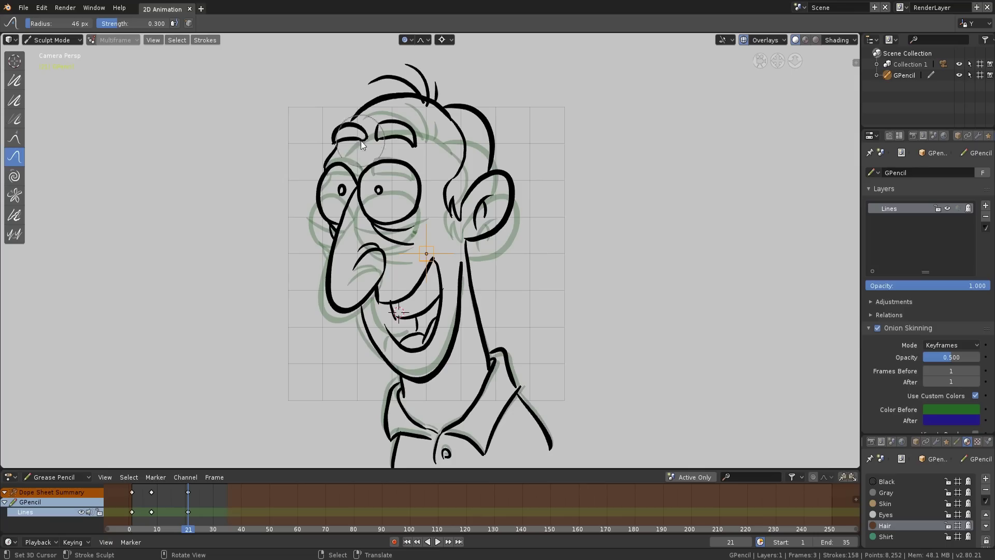
{"action": "mouse_move", "coordinate": [323, 207]}
{"action": "left_mouse_down"}
{"action": "mouse_move", "coordinate": [317, 196]}
{"action": "mouse_move", "coordinate": [332, 169]}
{"action": "left_mouse_up"}
Scrub the timeline and play the animation to check the three poses
{"action": "key", "text": "1"}
{"action": "mouse_move", "coordinate": [156, 498]}
{"action": "left_mouse_down"}
{"action": "mouse_move", "coordinate": [201, 497]}
{"action": "mouse_move", "coordinate": [145, 501]}
{"action": "left_mouse_up"}
{"action": "key", "text": "space"}
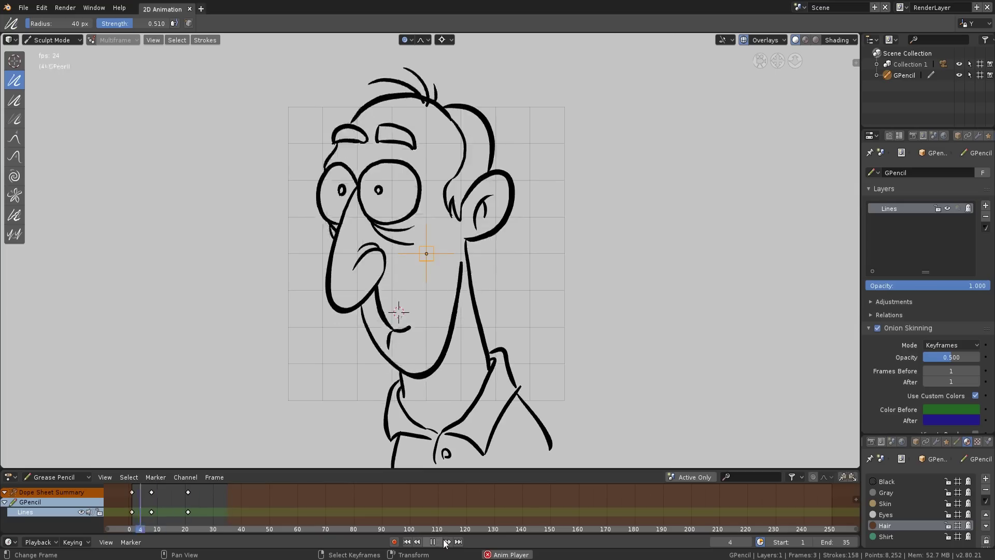
{"action": "key", "text": "Escape"}
Extend the closed mouth at frame 8 into a smirk rising toward the cheek, and play the animation
{"action": "left_click", "coordinate": [151, 504]}
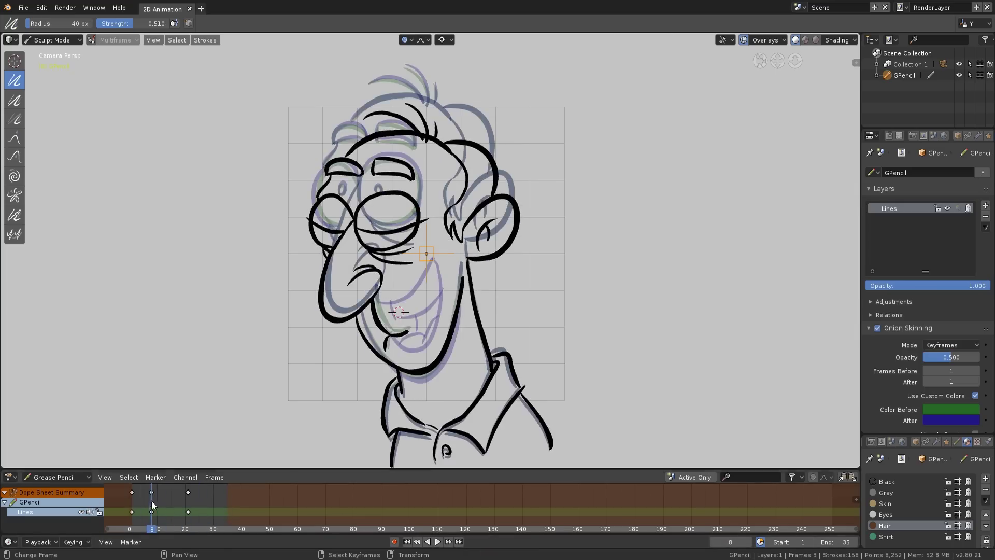
{"action": "left_click", "coordinate": [15, 157]}
{"action": "mouse_move", "coordinate": [405, 329]}
{"action": "left_mouse_down"}
{"action": "mouse_move", "coordinate": [400, 319]}
{"action": "mouse_move", "coordinate": [433, 313]}
{"action": "left_mouse_up"}
{"action": "left_click", "coordinate": [51, 40]}
{"action": "left_click", "coordinate": [50, 90]}
{"action": "key", "text": "space"}
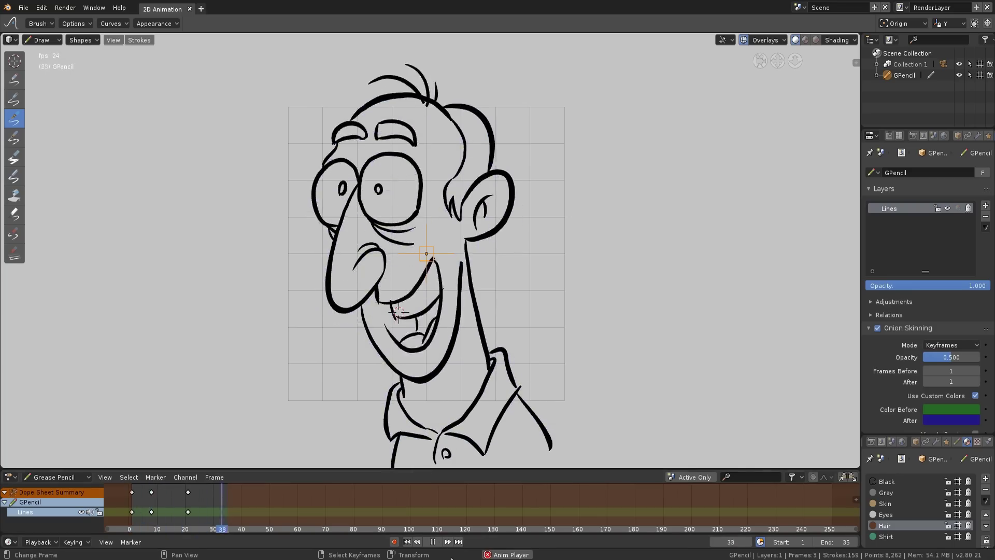
{"action": "key", "text": "space"}
Squash the head further at frame 8 by selecting its strokes in Edit Mode and scaling them with proportional editing
{"action": "left_click", "coordinate": [136, 499]}
{"action": "left_click_drag", "start_coordinate": [135, 500], "coordinate": [133, 496]}
{"action": "left_click", "coordinate": [51, 40]}
{"action": "left_click", "coordinate": [49, 68]}
{"action": "key", "text": "b"}
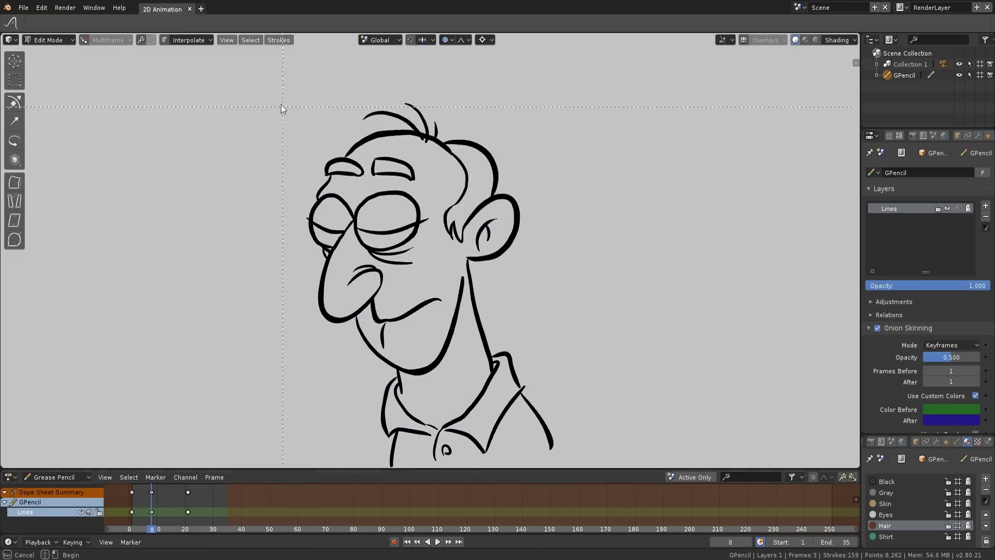
{"action": "left_click_drag", "start_coordinate": [283, 108], "coordinate": [524, 342]}
{"action": "key", "text": "s"}
{"action": "left_click", "coordinate": [539, 325]}
{"action": "key", "text": "s"}
{"action": "left_click", "coordinate": [545, 317]}
Stretch the head upward at frame 21 by selecting its strokes and scaling them along Z
{"action": "left_click_drag", "start_coordinate": [151, 502], "coordinate": [188, 499]}
{"action": "key", "text": "b"}
{"action": "mouse_move", "coordinate": [289, 58]}
{"action": "left_mouse_down"}
{"action": "mouse_move", "coordinate": [556, 306]}
{"action": "mouse_move", "coordinate": [549, 346]}
{"action": "left_mouse_up"}
{"action": "key", "text": "s"}
{"action": "key", "text": "z"}
{"action": "left_click", "coordinate": [529, 291]}
Turn on the viewport overlays, make frame 5 current, and duplicate the frame 8 keyframe to frame 5
{"action": "mouse_move", "coordinate": [176, 502]}
{"action": "left_mouse_down"}
{"action": "mouse_move", "coordinate": [191, 501]}
{"action": "mouse_move", "coordinate": [132, 500]}
{"action": "left_mouse_up"}
{"action": "left_click", "coordinate": [144, 502]}
{"action": "left_click", "coordinate": [743, 40]}
{"action": "right_click", "coordinate": [151, 493]}
{"action": "key", "text": "shift+d"}
{"action": "left_click", "coordinate": [142, 495]}
Select the head strokes at frame 5 and scale them along Z to a height between the neighbouring poses
{"action": "key", "text": "b"}
{"action": "left_click_drag", "start_coordinate": [240, 91], "coordinate": [539, 328]}
{"action": "key", "text": "b"}
{"action": "mouse_move", "coordinate": [344, 316]}
{"action": "left_mouse_down"}
{"action": "mouse_move", "coordinate": [382, 359]}
{"action": "mouse_move", "coordinate": [450, 381]}
{"action": "left_mouse_up"}
{"action": "key", "text": "s"}
{"action": "key", "text": "z"}
{"action": "left_click", "coordinate": [466, 345]}
{"action": "key", "text": "a"}
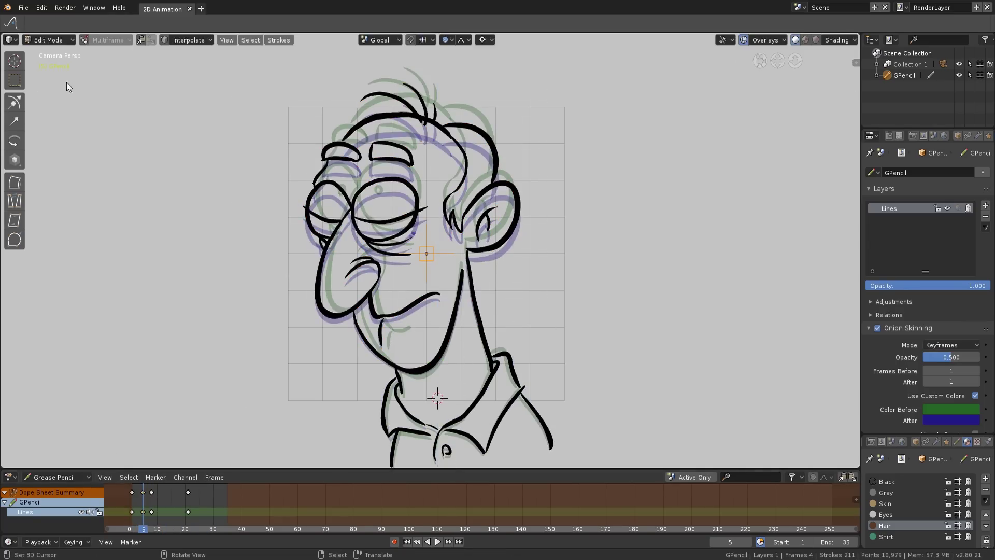
Delete the closed eyelid lines at frame 5, draw half-closed eyelids with pupils instead, and play the animation
{"action": "key", "text": "Tab"}
{"action": "key", "text": "Tab"}
{"action": "key", "text": "l"}
{"action": "key", "text": "x"}
{"action": "left_click", "coordinate": [329, 221]}
{"action": "left_click", "coordinate": [42, 40]}
{"action": "left_click", "coordinate": [48, 91]}
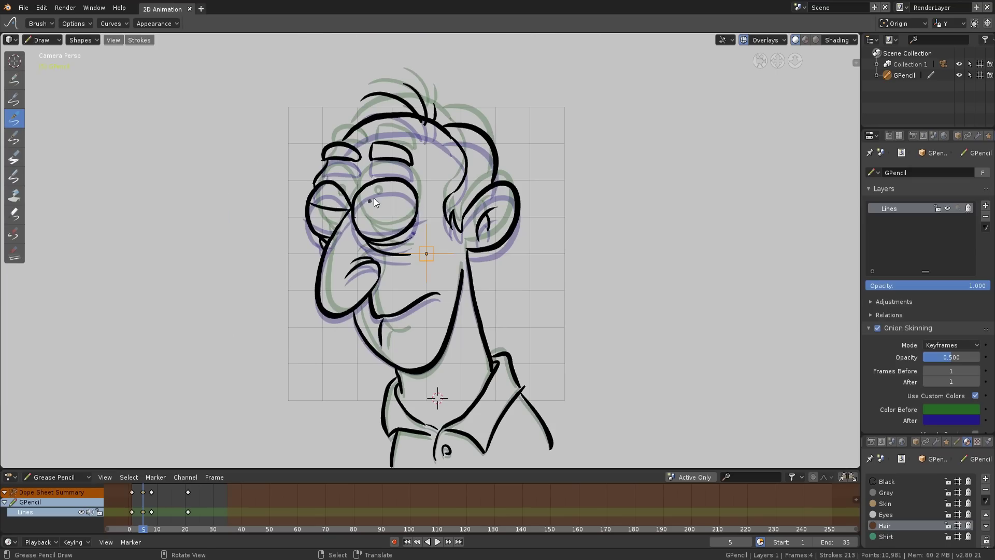
{"action": "key", "text": "space"}
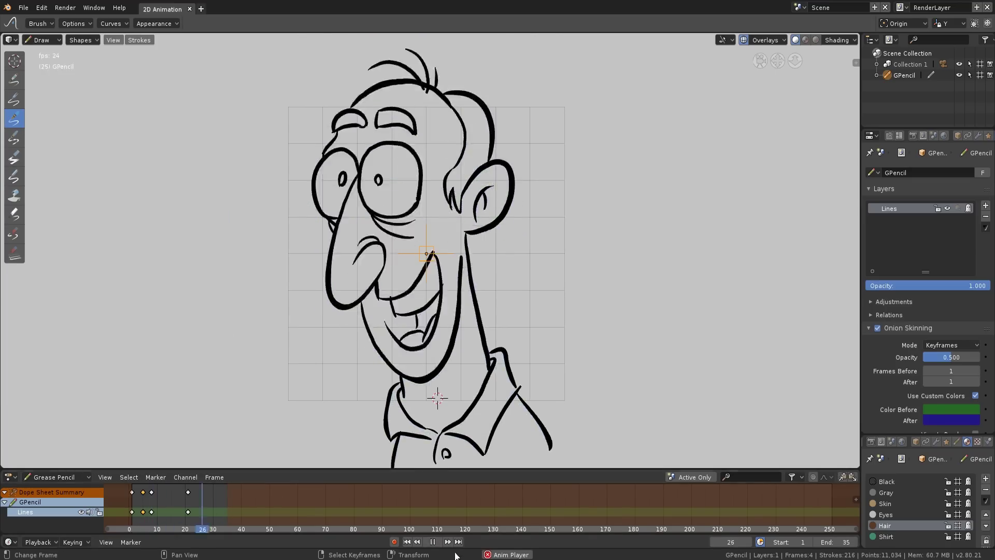
{"action": "key", "text": "space"}
Adjust the tops of both eyes on the in-between drawing at frame 3 with the Grab sculpt brush
{"action": "left_click", "coordinate": [45, 40]}
{"action": "left_click", "coordinate": [54, 77]}
{"action": "left_click_drag", "start_coordinate": [389, 177], "coordinate": [379, 165]}
{"action": "mouse_move", "coordinate": [339, 173]}
{"action": "left_mouse_down"}
{"action": "mouse_move", "coordinate": [348, 150]}
{"action": "mouse_move", "coordinate": [419, 181]}
{"action": "mouse_move", "coordinate": [355, 178]}
{"action": "left_mouse_up"}
{"action": "left_click", "coordinate": [52, 40]}
{"action": "left_click", "coordinate": [56, 90]}
{"action": "left_click_drag", "start_coordinate": [139, 498], "coordinate": [138, 494]}
Select the extra eyelid strokes on both eyes at frame 3 in Edit Mode and delete them
{"action": "left_click", "coordinate": [52, 40]}
{"action": "left_click", "coordinate": [51, 65]}
{"action": "right_click", "coordinate": [386, 166], "text": "alt"}
{"action": "right_click", "coordinate": [343, 171], "text": "alt+shift"}
{"action": "key", "text": "x"}
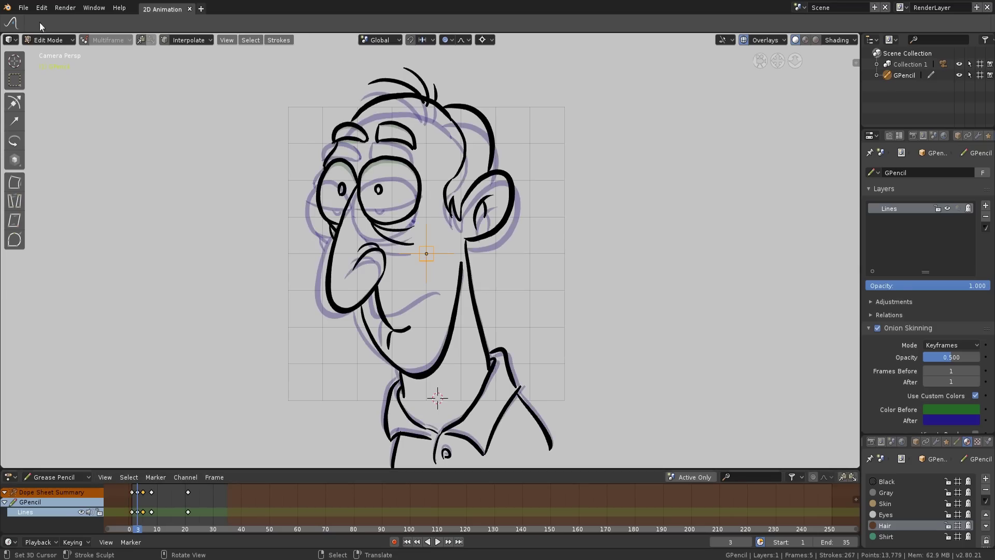
Retime the keyframes after frame 3 to frames 4, 7 and 14, and play the animation
{"action": "left_click", "coordinate": [46, 40]}
{"action": "left_click", "coordinate": [54, 77]}
{"action": "key", "text": "space"}
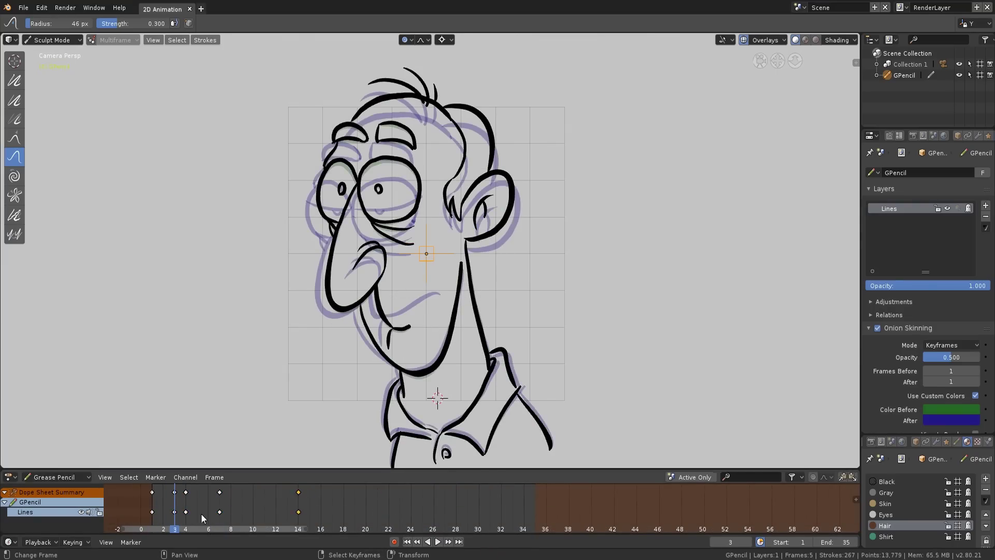
{"action": "left_click", "coordinate": [438, 542]}
{"action": "left_click", "coordinate": [438, 542]}
Add an in-between keyframe at frame 2 and pull its eyes, eyebrows and nostril upward with the Grab sculpt brush
{"action": "left_click_drag", "start_coordinate": [175, 502], "coordinate": [164, 502]}
{"action": "key", "text": "Escape"}
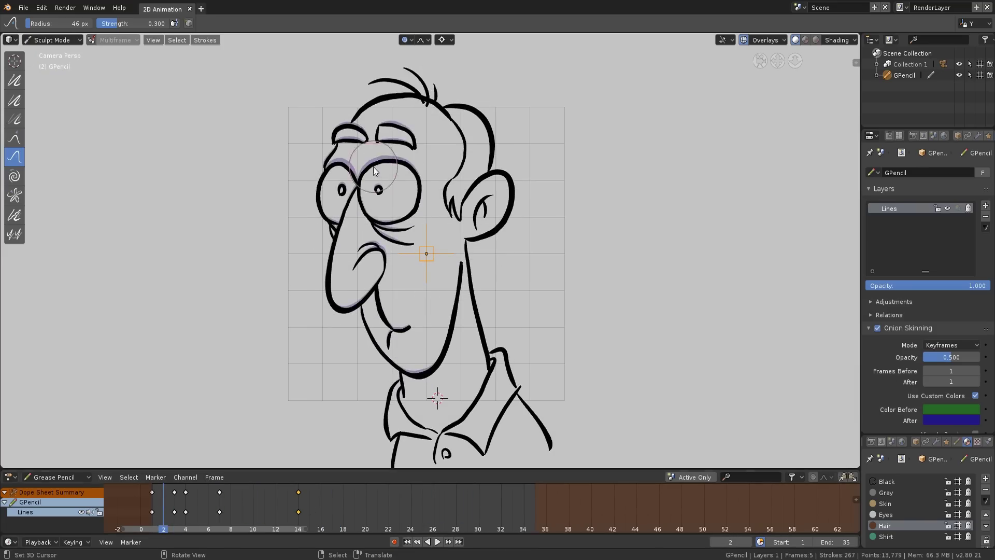
{"action": "mouse_move", "coordinate": [346, 177]}
{"action": "left_mouse_down"}
{"action": "mouse_move", "coordinate": [332, 165]}
{"action": "mouse_move", "coordinate": [334, 145]}
{"action": "left_mouse_up"}
{"action": "left_click_drag", "start_coordinate": [381, 158], "coordinate": [390, 142]}
{"action": "left_click_drag", "start_coordinate": [380, 249], "coordinate": [392, 238]}
Add an in-between keyframe at frame 5 and scale its head to a height between the frame 4 and frame 6 poses
{"action": "key", "text": "space"}
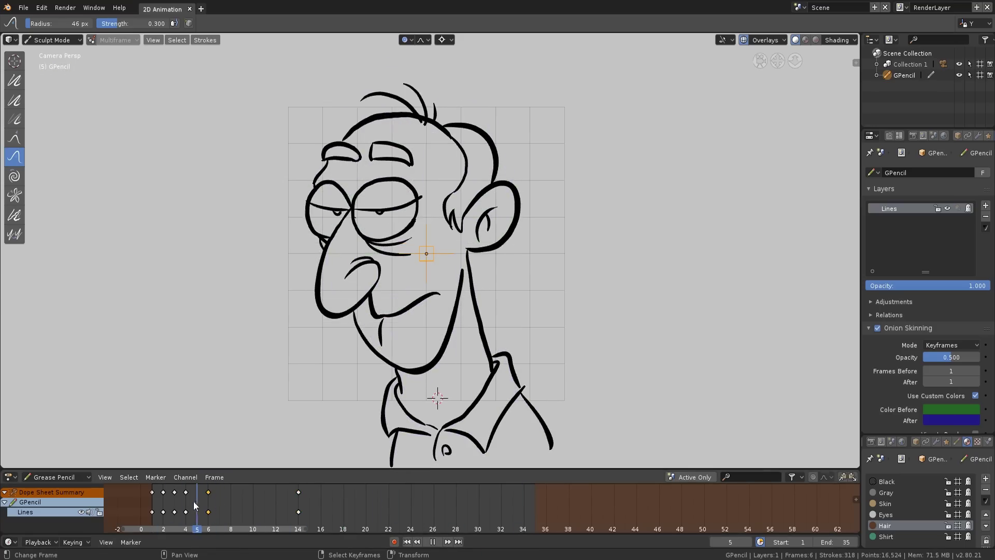
{"action": "key", "text": "space"}
{"action": "key", "text": "Tab"}
{"action": "key", "text": "a"}
{"action": "key", "text": "s"}
{"action": "key", "text": "Escape"}
{"action": "key", "text": "alt+a"}
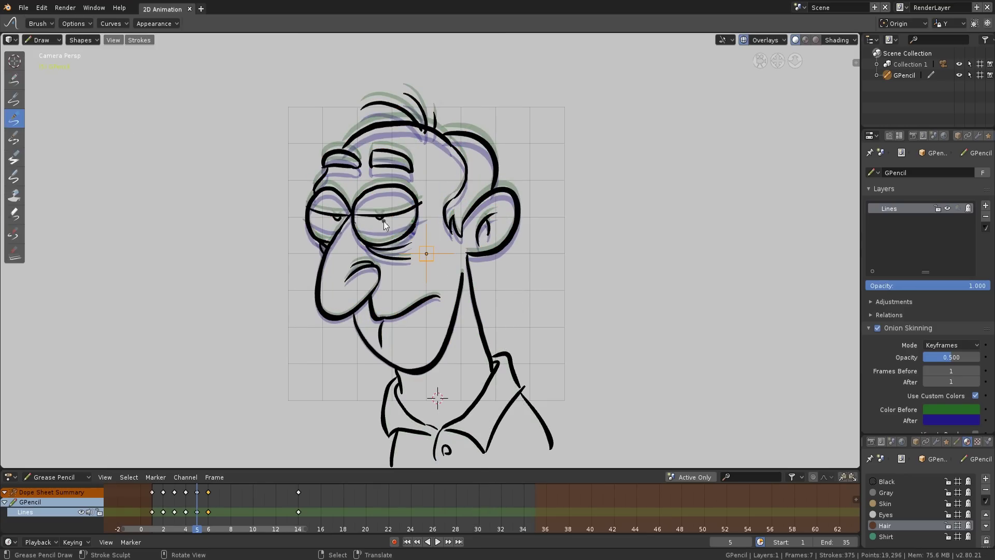
Lower the eyelid lines along Z at frame 5, delete the pupils, and play the animation
{"action": "left_click", "coordinate": [312, 210]}
{"action": "key", "text": "s"}
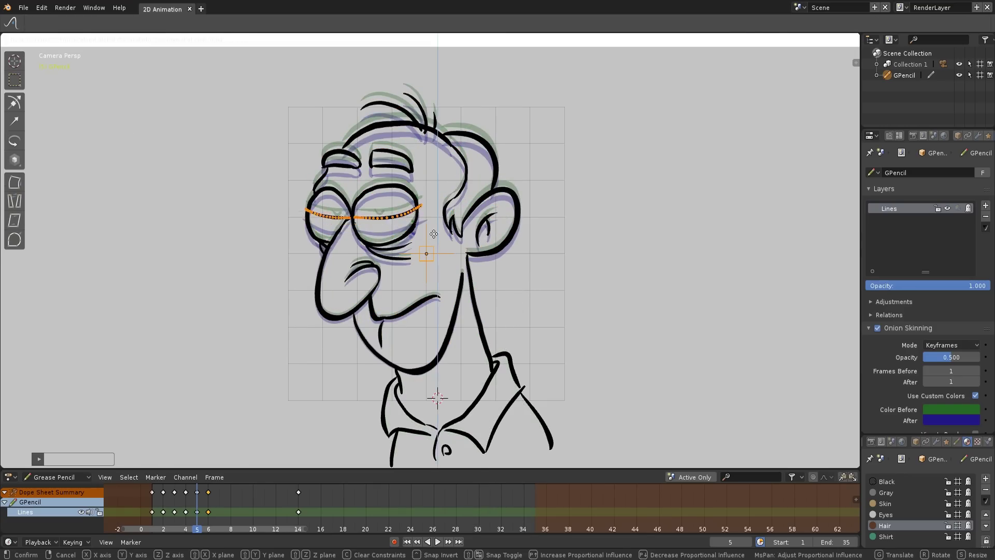
{"action": "key", "text": "Escape"}
{"action": "left_click", "coordinate": [347, 224]}
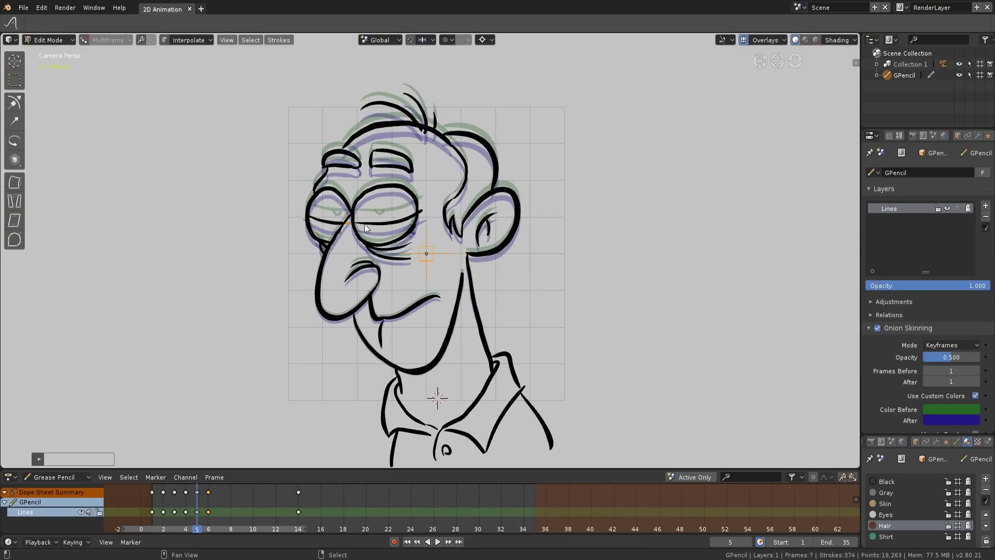
{"action": "key", "text": "space"}
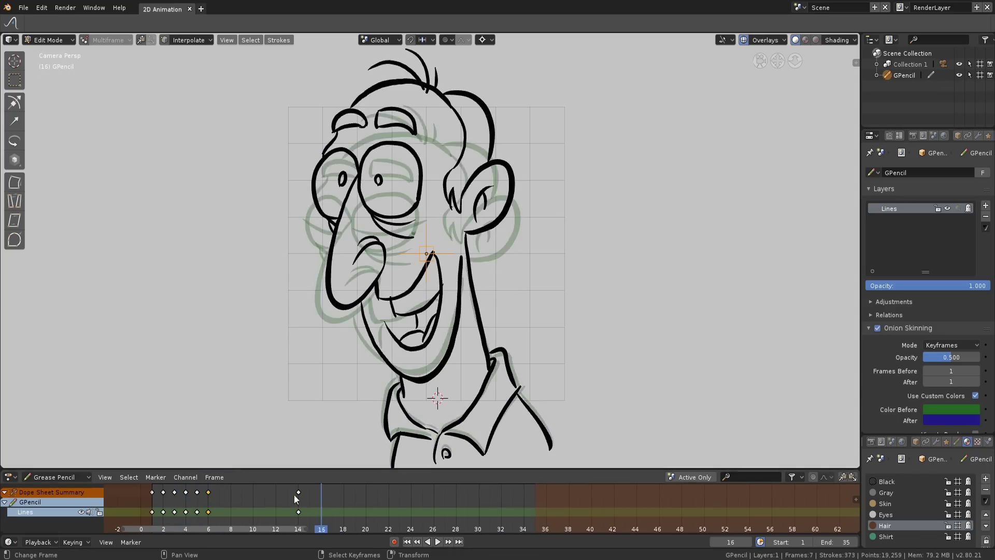
Duplicate the frame 14 keyframe to frame 17 and pull the mouth area upward with a resized Grab sculpt brush
{"action": "left_click", "coordinate": [338, 512]}
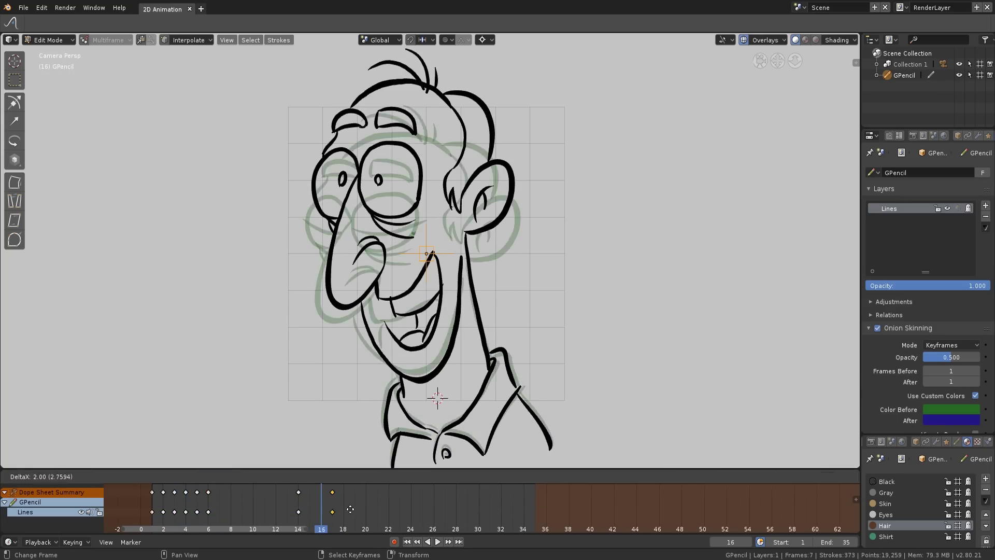
{"action": "left_click", "coordinate": [49, 40]}
{"action": "left_click", "coordinate": [49, 73]}
{"action": "key", "text": "f"}
{"action": "left_click", "coordinate": [475, 290]}
{"action": "left_click_drag", "start_coordinate": [403, 335], "coordinate": [422, 288]}
{"action": "key", "text": "f"}
{"action": "left_click", "coordinate": [442, 304]}
{"action": "left_click", "coordinate": [51, 40]}
{"action": "left_click", "coordinate": [55, 82]}
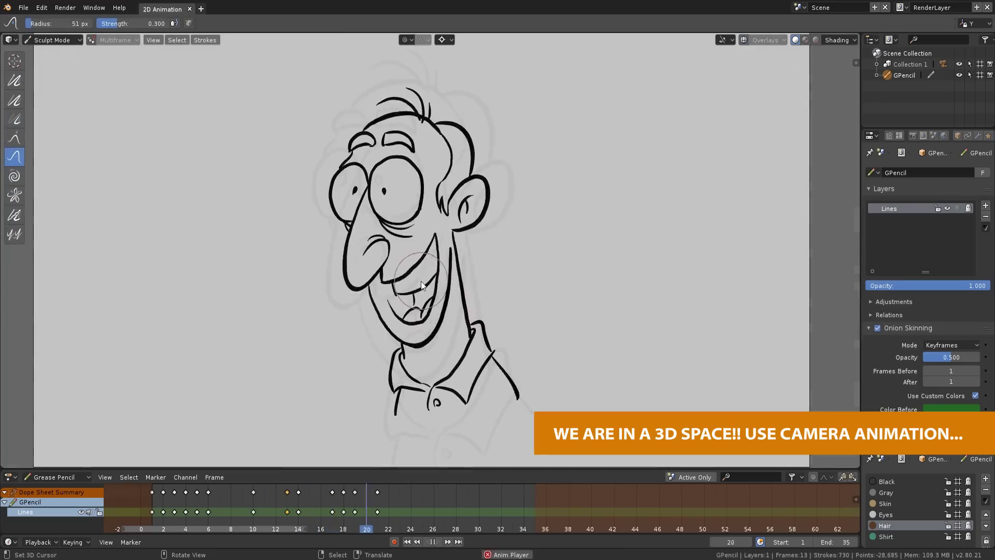
Switch to Object Mode, set the animation editor to Dope Sheet at frame 1, and select the camera
{"action": "left_click", "coordinate": [52, 40]}
{"action": "left_click", "coordinate": [52, 50]}
{"action": "key", "text": "space"}
{"action": "left_click", "coordinate": [60, 477]}
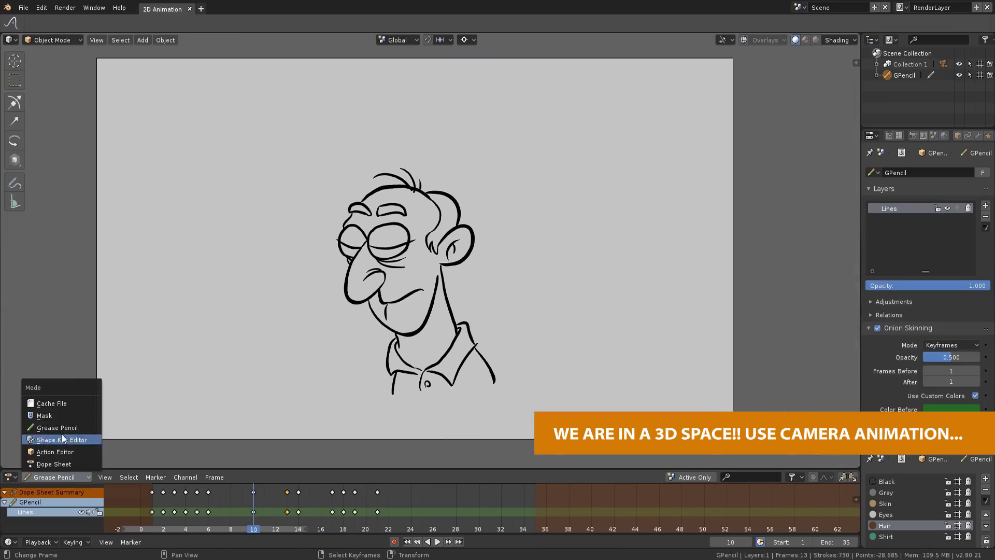
{"action": "left_click", "coordinate": [67, 465]}
{"action": "left_click", "coordinate": [152, 498]}
{"action": "right_click", "coordinate": [731, 334]}
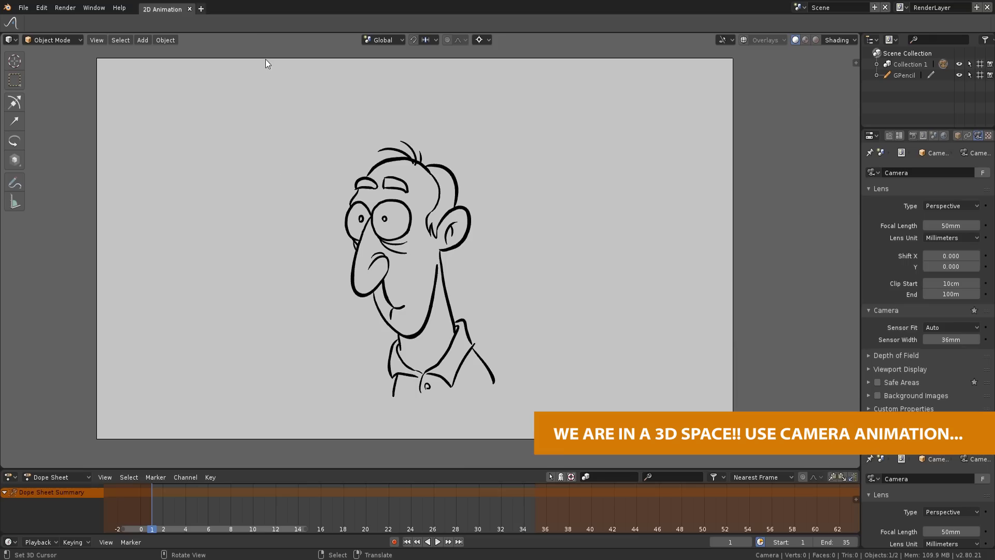
Turn on the viewport overlays and enable Lock Camera to View
{"action": "left_click", "coordinate": [744, 41]}
{"action": "key", "text": "n"}
{"action": "left_click", "coordinate": [851, 345]}
Move the camera closer to the face, tilt it to about -4° on Y, and insert a LocRot keyframe at frame 1
{"action": "scroll", "coordinate": [538, 250], "scroll_direction": "up", "scroll_amount": 5}
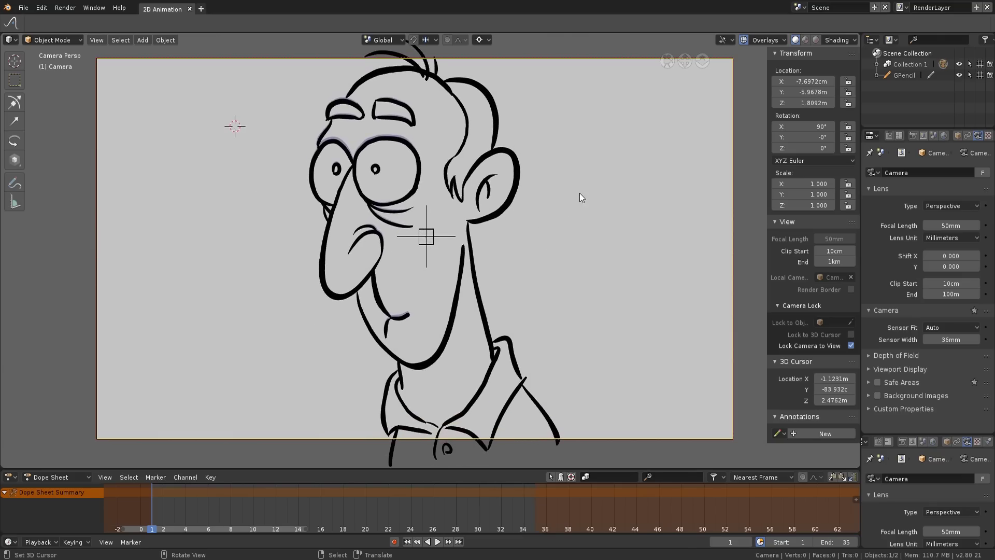
{"action": "key", "text": "r"}
{"action": "left_click", "coordinate": [626, 164]}
{"action": "middle_click_drag", "start_coordinate": [619, 195], "coordinate": [625, 178], "text": "shift"}
{"action": "middle_click_drag", "start_coordinate": [622, 190], "coordinate": [627, 182], "text": "ctrl"}
{"action": "key", "text": "i"}
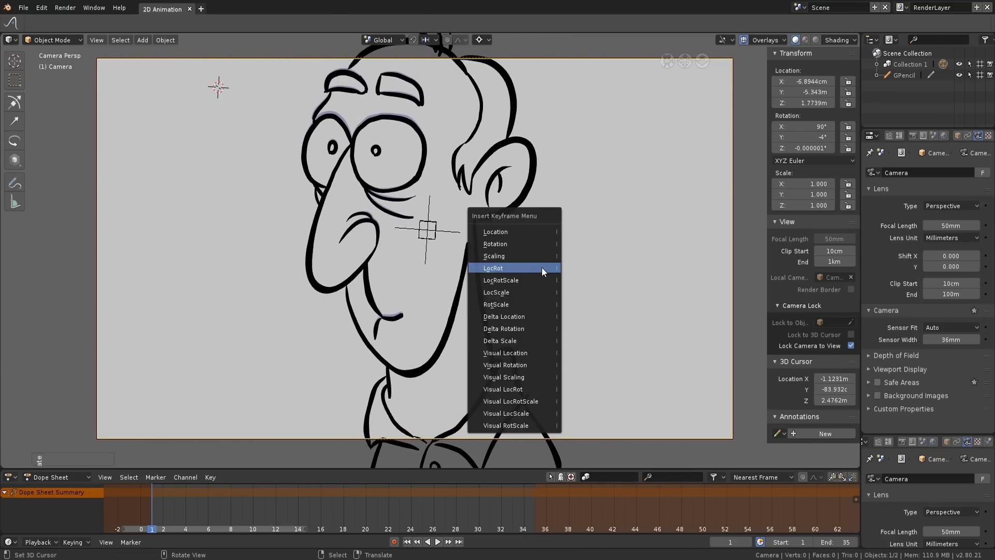
{"action": "left_click", "coordinate": [542, 269]}
Pull the camera back at frame 26, tilt it to about -8.34° on Y, and insert a LocRot keyframe
{"action": "key", "text": "space"}
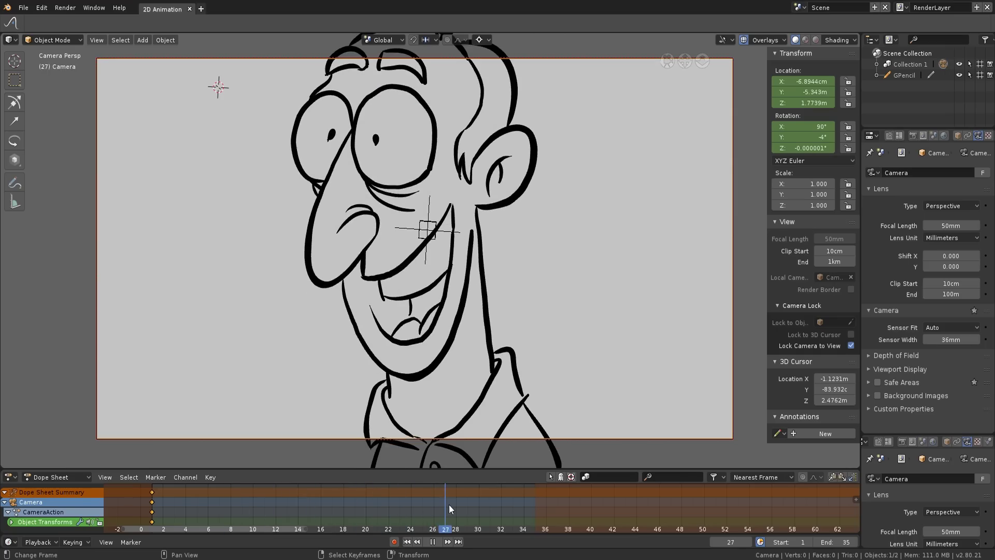
{"action": "key", "text": "space"}
{"action": "left_click", "coordinate": [436, 506]}
{"action": "key", "text": "r"}
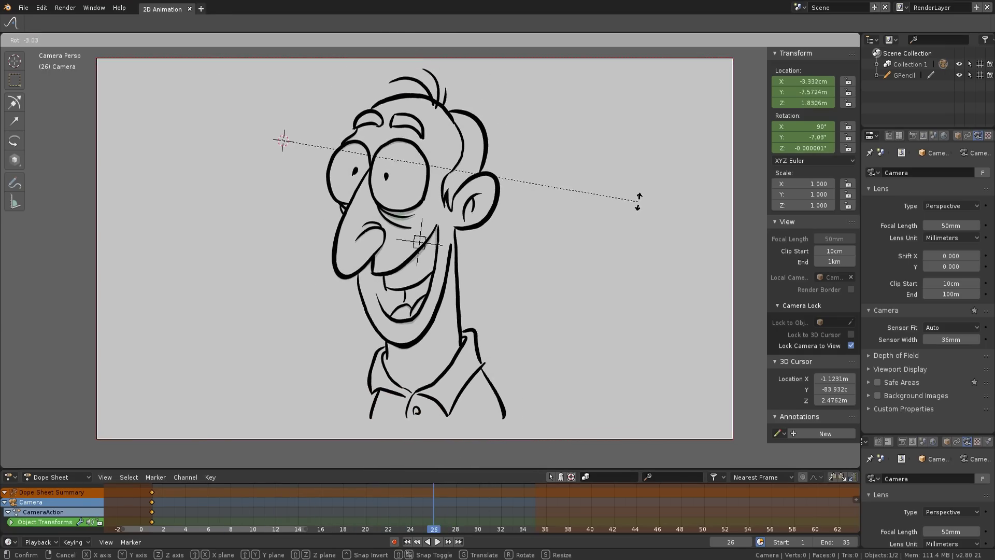
{"action": "left_click", "coordinate": [625, 208]}
{"action": "scroll", "coordinate": [630, 201], "scroll_direction": "up", "scroll_amount": 2}
{"action": "key", "text": "i"}
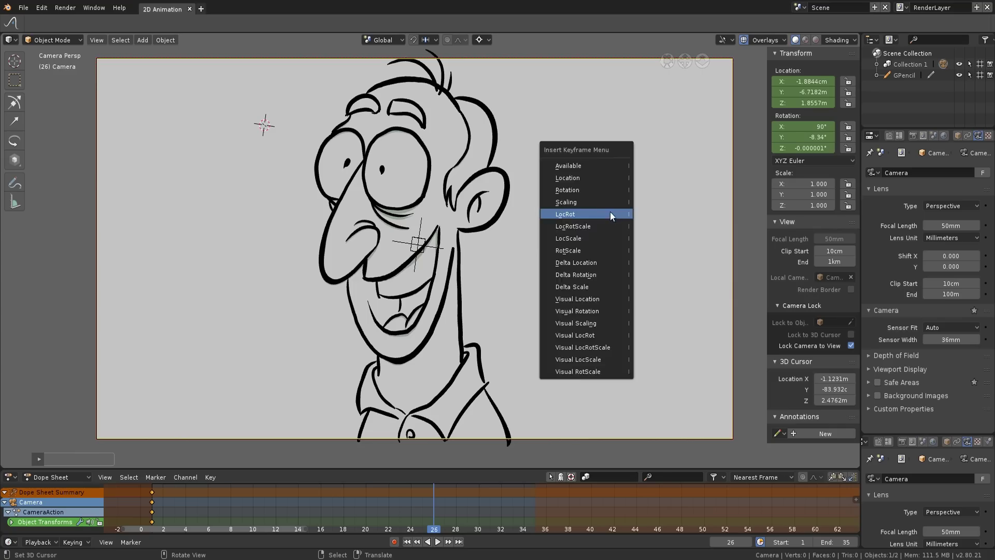
{"action": "left_click", "coordinate": [611, 214]}
Return to frame 1, hide the overlays and sidebar, and play the camera animation
{"action": "left_click", "coordinate": [152, 506]}
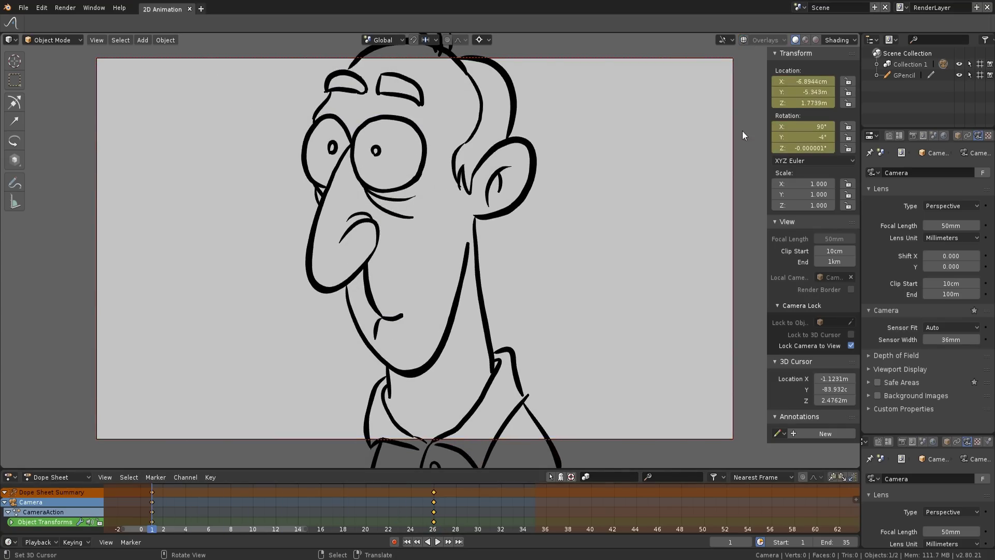
{"action": "key", "text": "n"}
{"action": "key", "text": "space"}
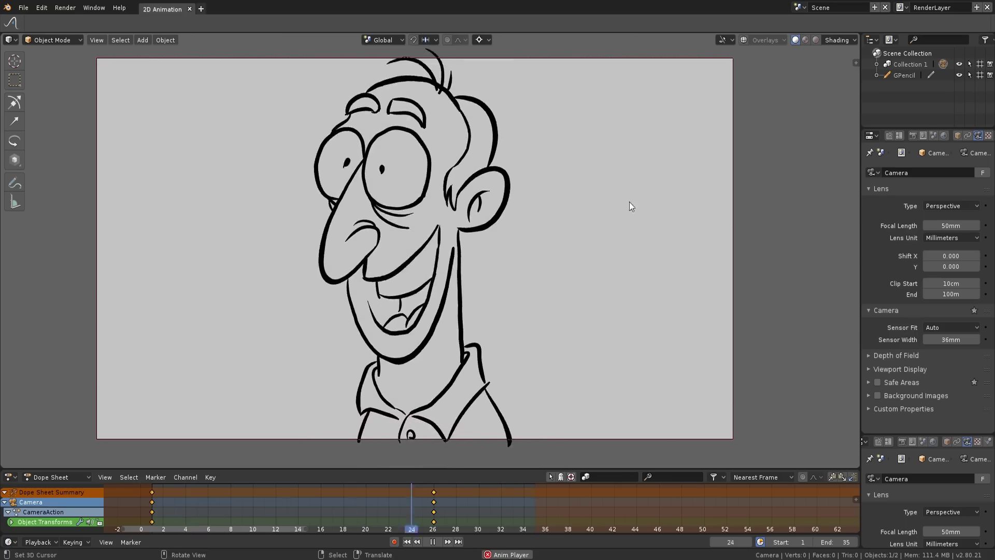
{"action": "key", "text": "space"}
Disable Lock Camera to View, orbit out to see the camera in 3D space, and play the animation from frame 1
{"action": "key", "text": "n"}
{"action": "left_click", "coordinate": [851, 345]}
{"action": "middle_click_drag", "start_coordinate": [736, 290], "coordinate": [593, 266]}
{"action": "key", "text": "shift+Left"}
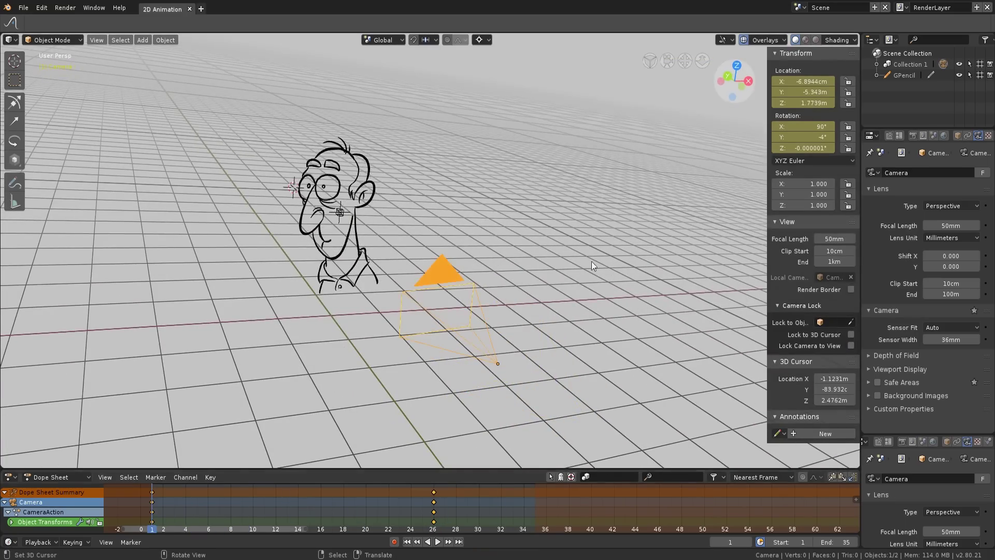
{"action": "left_click", "coordinate": [437, 541]}
Return to the camera view and hide the overlays and sidebar while the animation plays
{"action": "key", "text": "KP_0"}
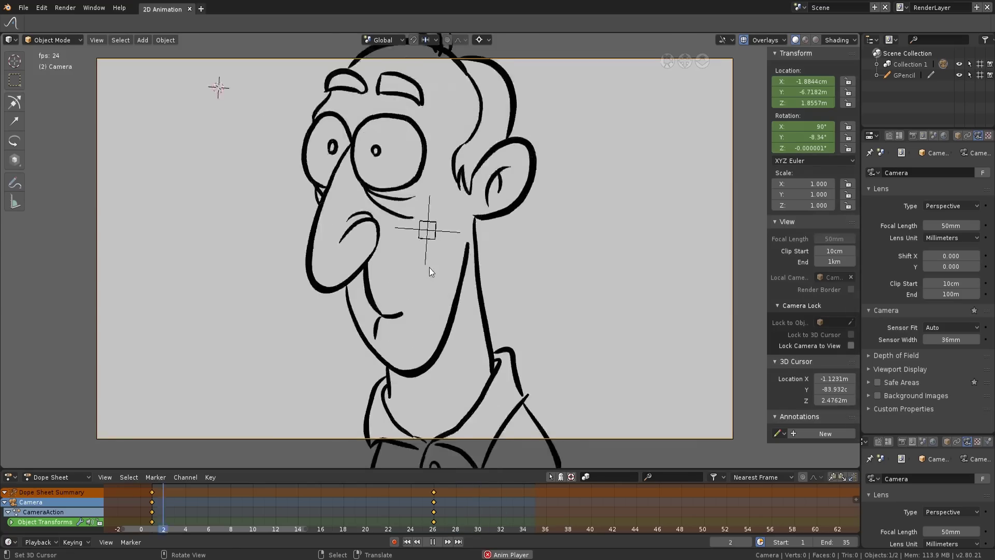
{"action": "left_click", "coordinate": [744, 40]}
{"action": "key", "text": "n"}
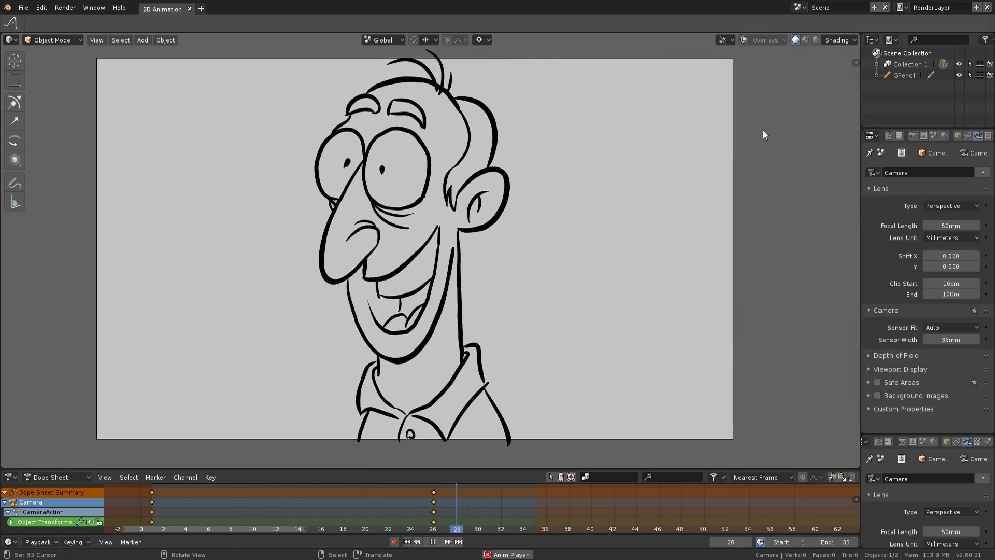